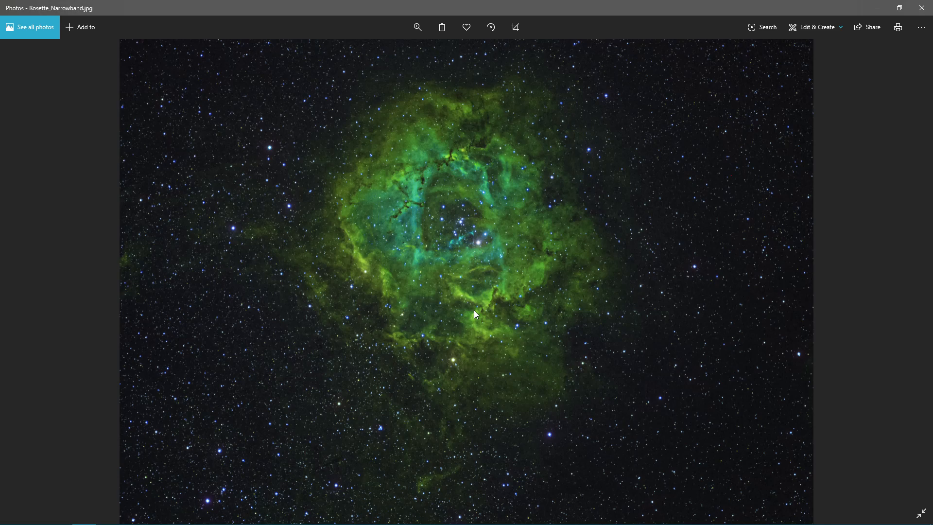
# Step: Switch to DeepSkyStacker, load Rosette H-filter light frames 0001 to 0010 from the Light folder, and preview frame 0002
pyautogui.click(108, 519)
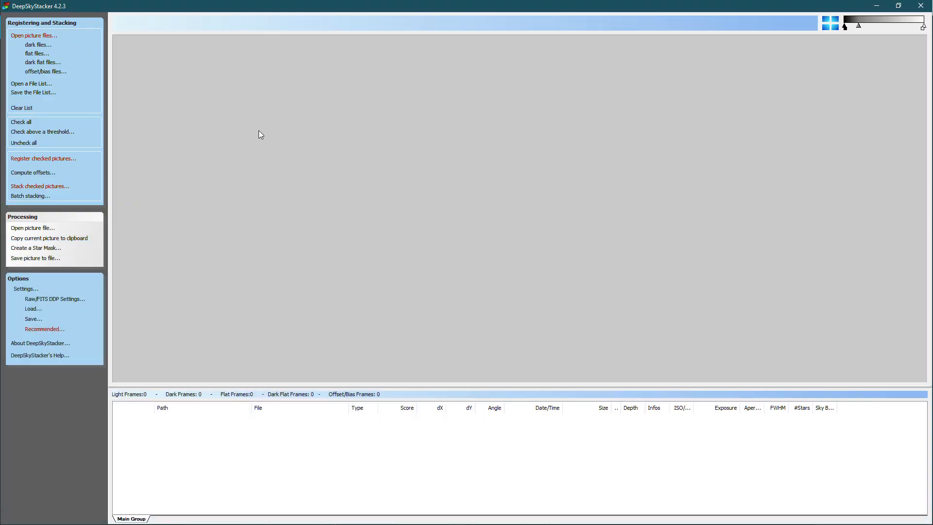
pyautogui.click(53, 38)
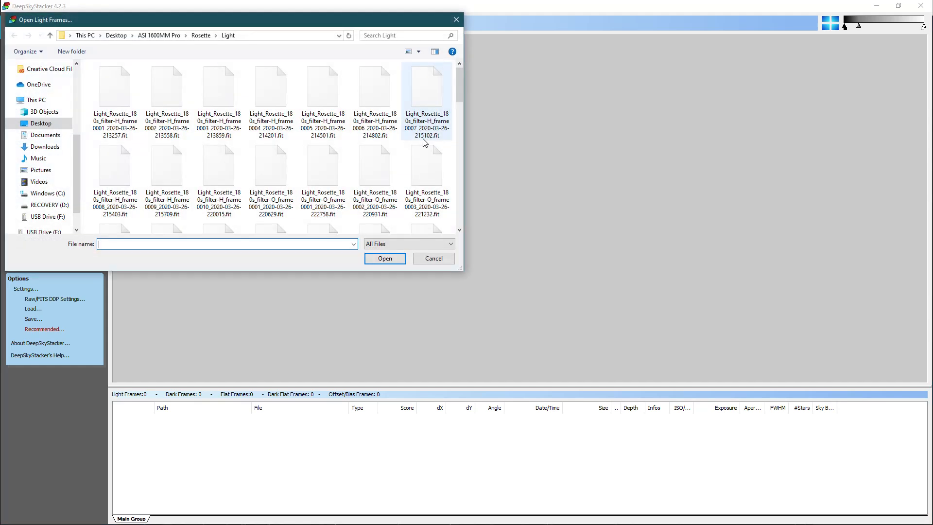
pyautogui.click(122, 107)
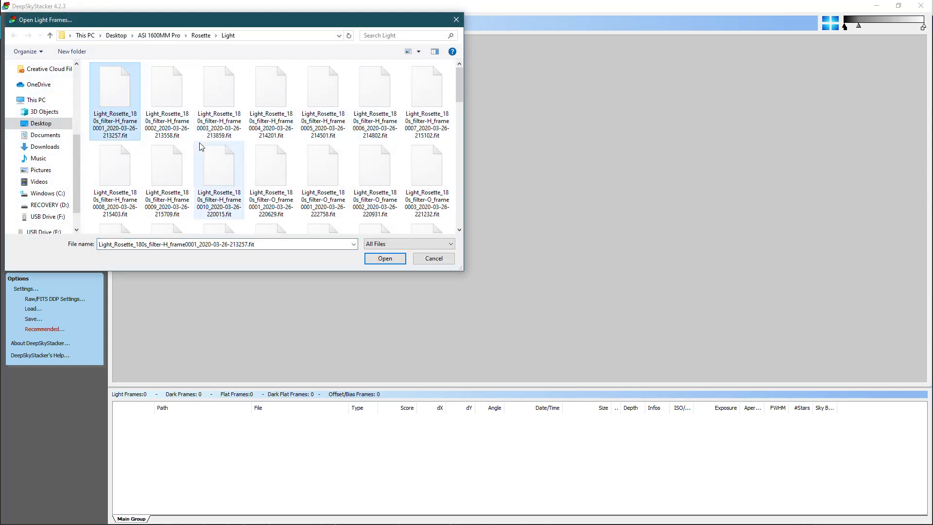
pyautogui.scroll(-1, 199, 146)
pyautogui.scroll(1, 209, 141)
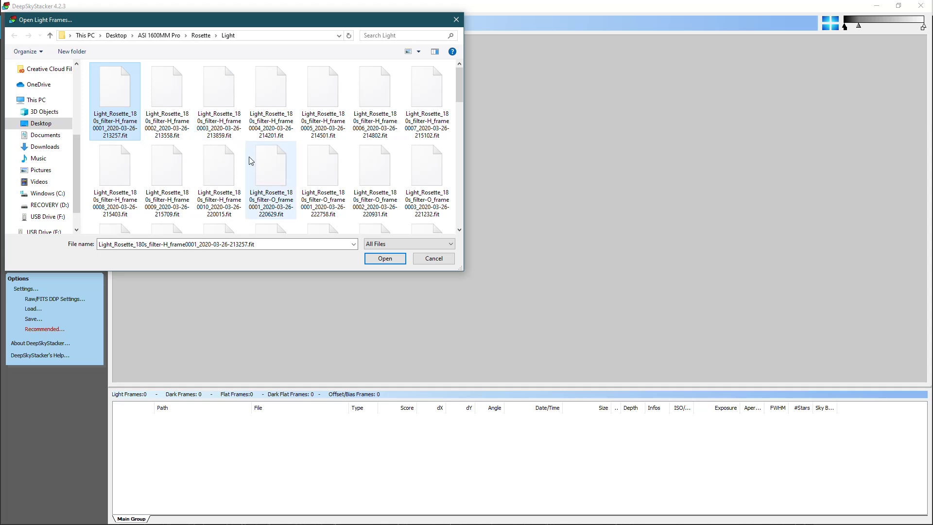
pyautogui.keyDown('shift'); pyautogui.click(219, 167); pyautogui.keyUp('shift')
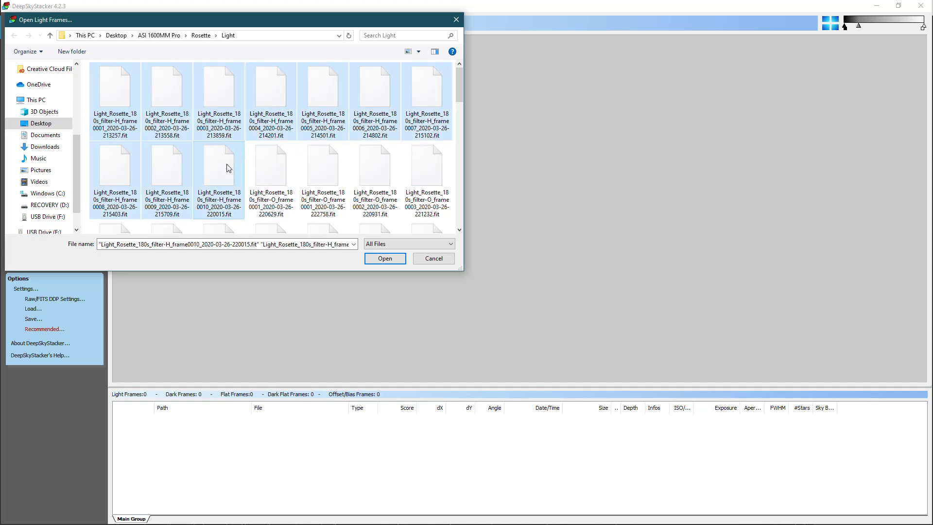
pyautogui.click(388, 254)
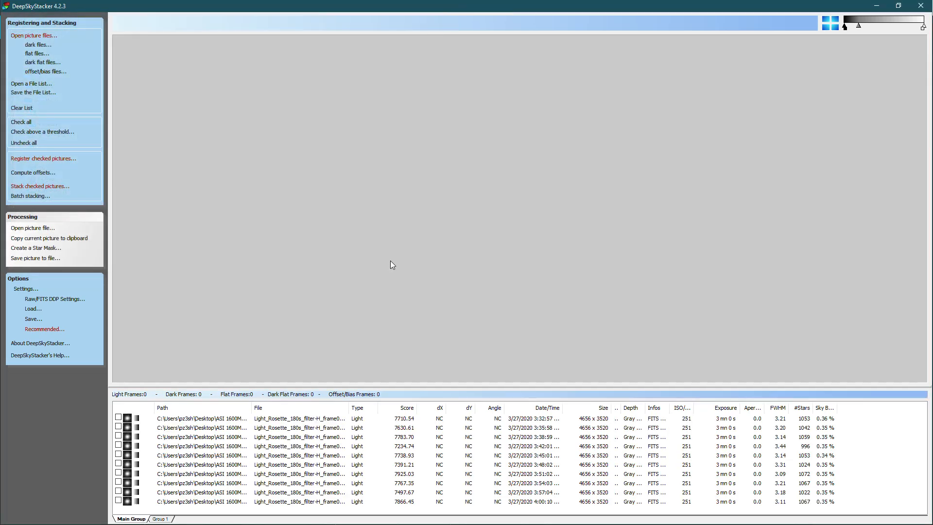
pyautogui.click(239, 428)
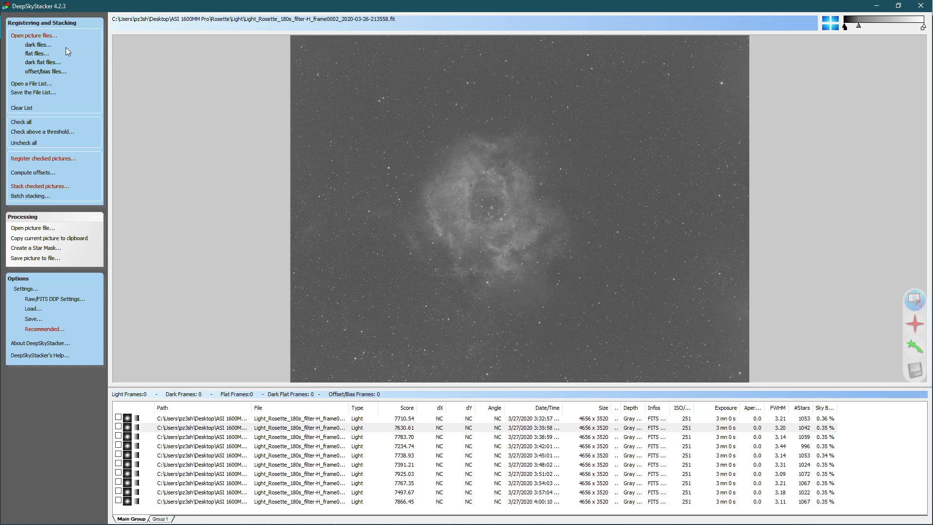
# Step: Add the 20 H-filter dark frames from the Rosette Dark folder
pyautogui.click(44, 44)
pyautogui.click(120, 110)
pyautogui.scroll(-2, 208, 152)
pyautogui.keyDown('shift'); pyautogui.click(379, 126); pyautogui.keyUp('shift')
pyautogui.click(389, 259)
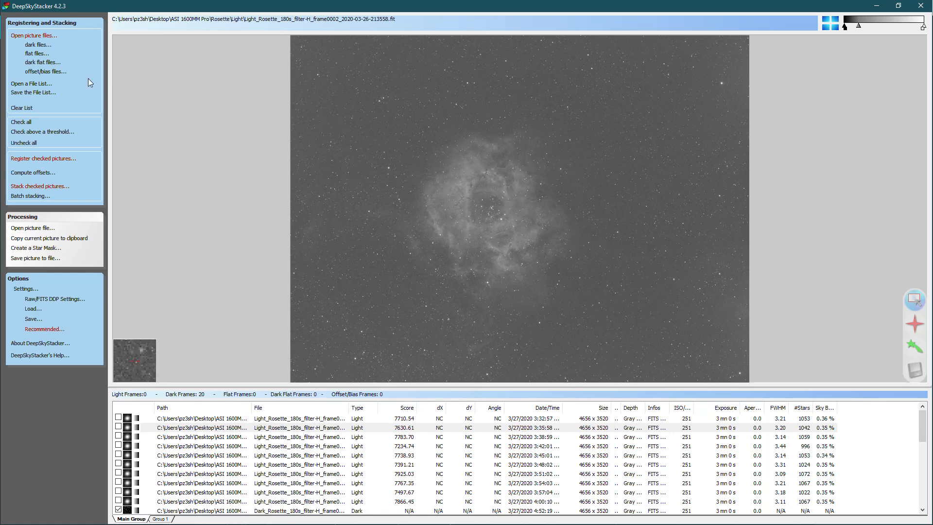
# Step: Add the 200 H-filter bias frames from the Rosette Bias folder as offset/bias files
pyautogui.click(49, 71)
pyautogui.click(121, 105)
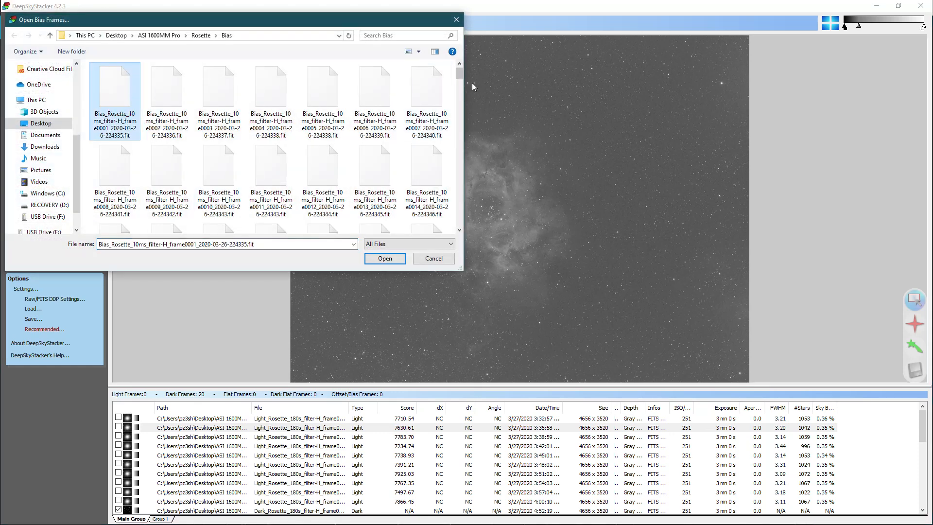
pyautogui.moveTo(459, 74); pyautogui.dragTo(464, 194)
pyautogui.scroll(-5, 415, 177)
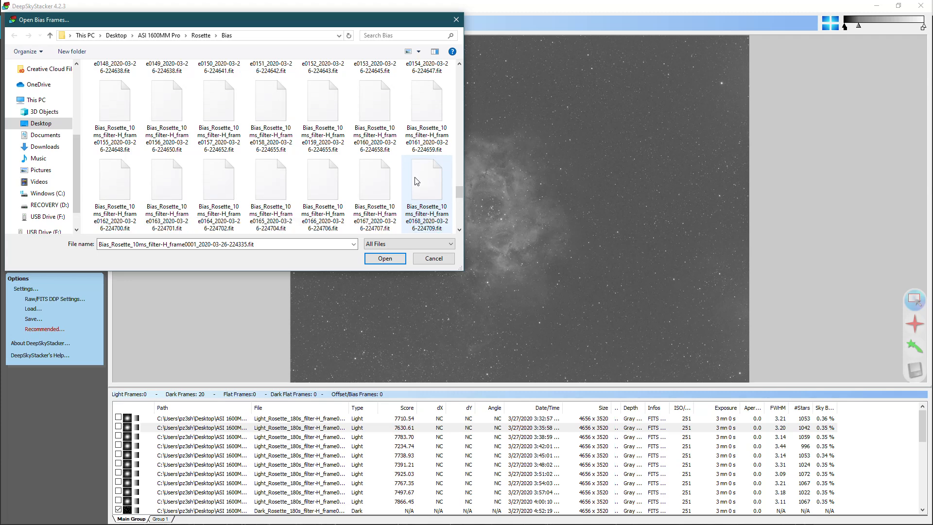
pyautogui.keyDown('shift'); pyautogui.click(271, 191); pyautogui.keyUp('shift')
pyautogui.click(385, 258)
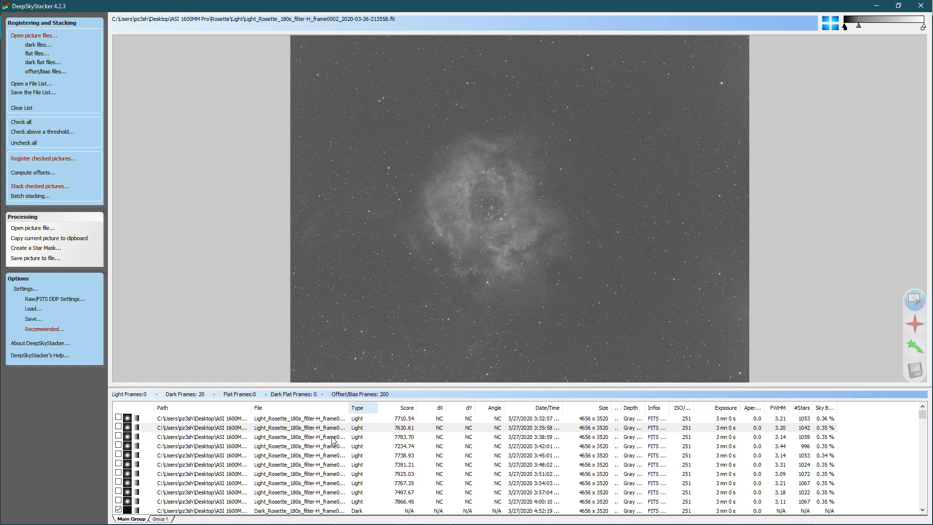
# Step: Preview the first dark frame in the file list
pyautogui.scroll(-2, 348, 461)
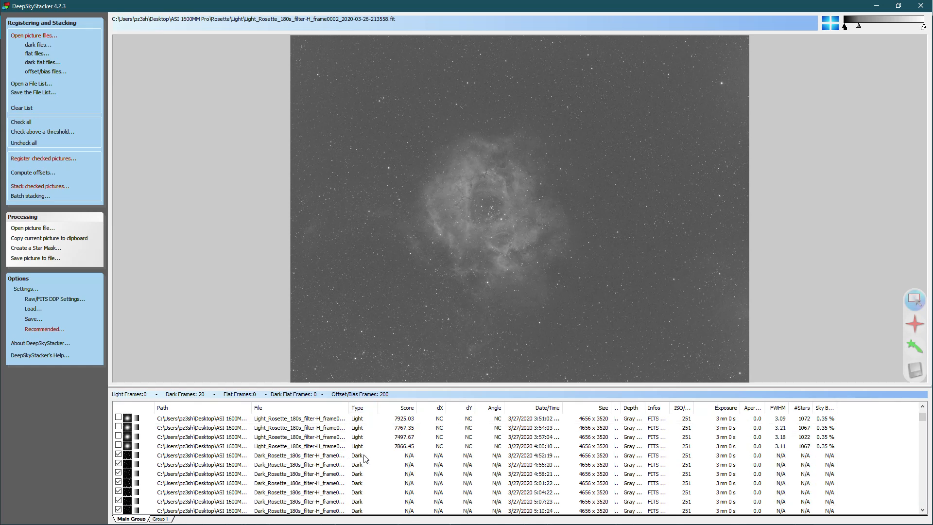
pyautogui.click(355, 456)
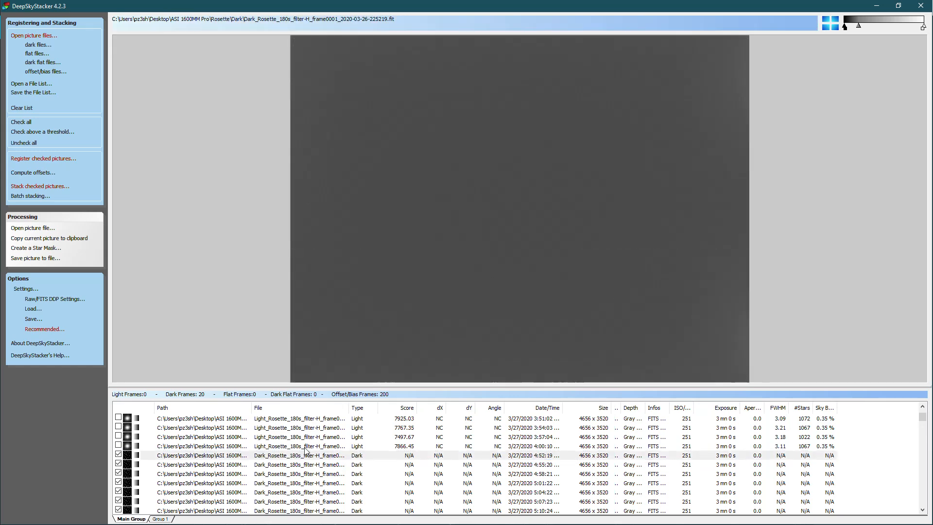
pyautogui.scroll(2, 320, 437)
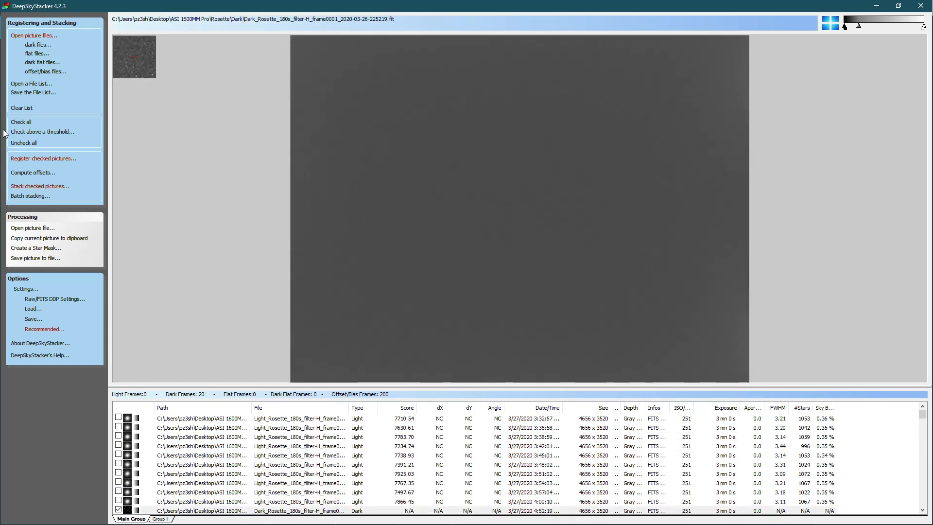
# Step: Check all frames in the file list and look through the list to review them
pyautogui.click(21, 122)
pyautogui.scroll(-3, 262, 444)
pyautogui.scroll(4, 263, 444)
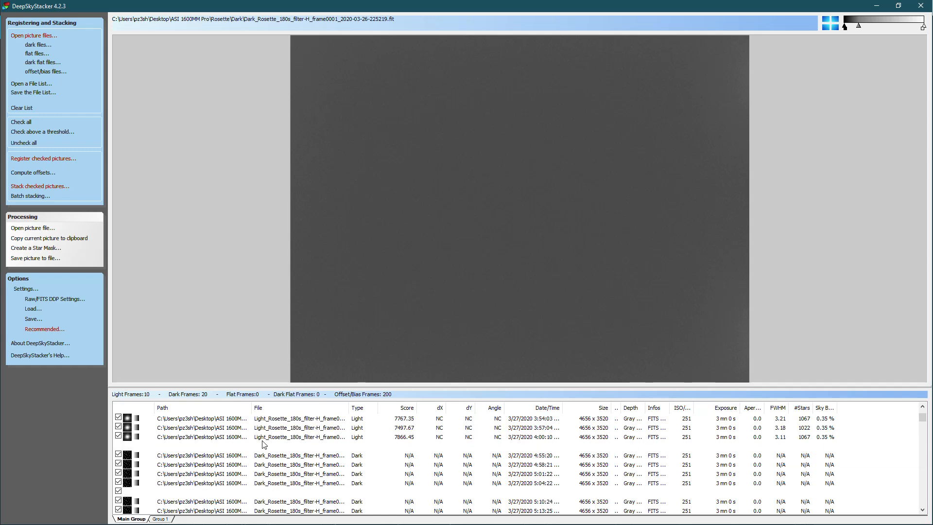
pyautogui.scroll(-3, 261, 442)
pyautogui.scroll(3, 261, 442)
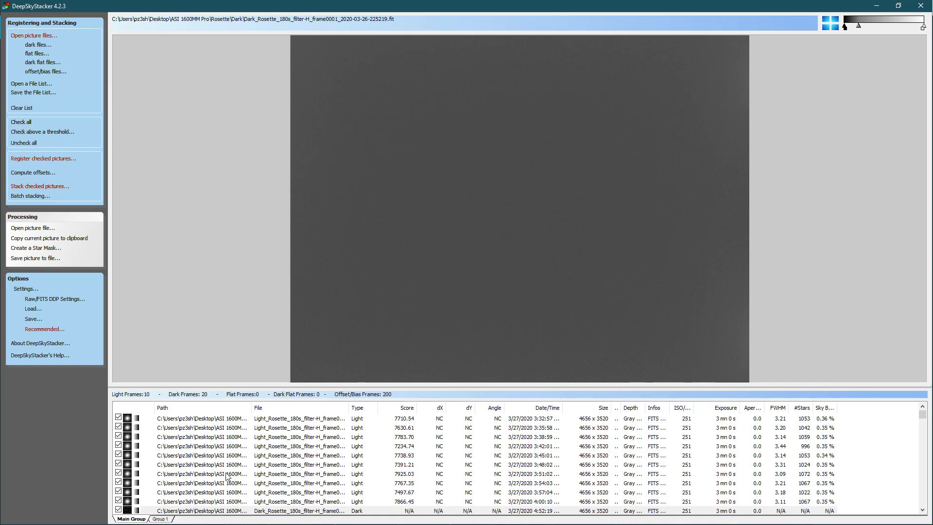
# Step: Preview H-filter light frame 0006 and set it as the reference frame for stacking
pyautogui.click(248, 466)
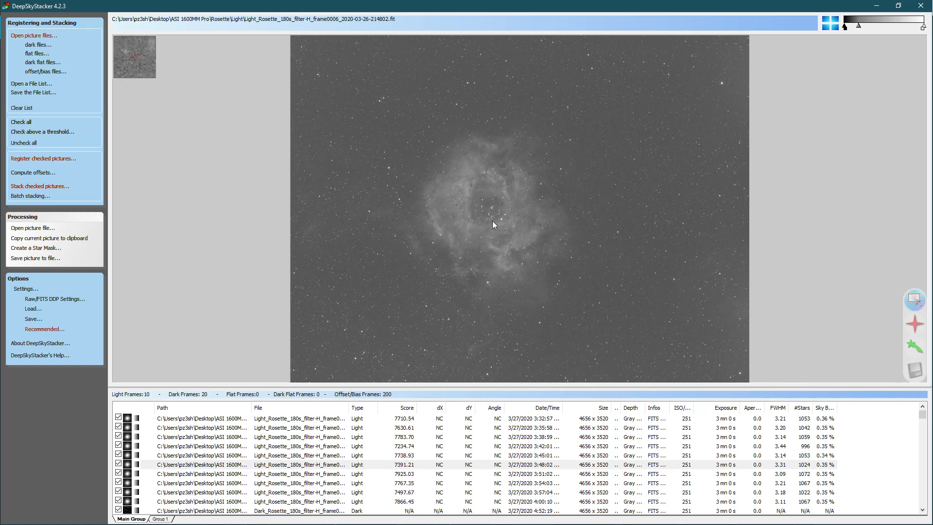
pyautogui.click(204, 467)
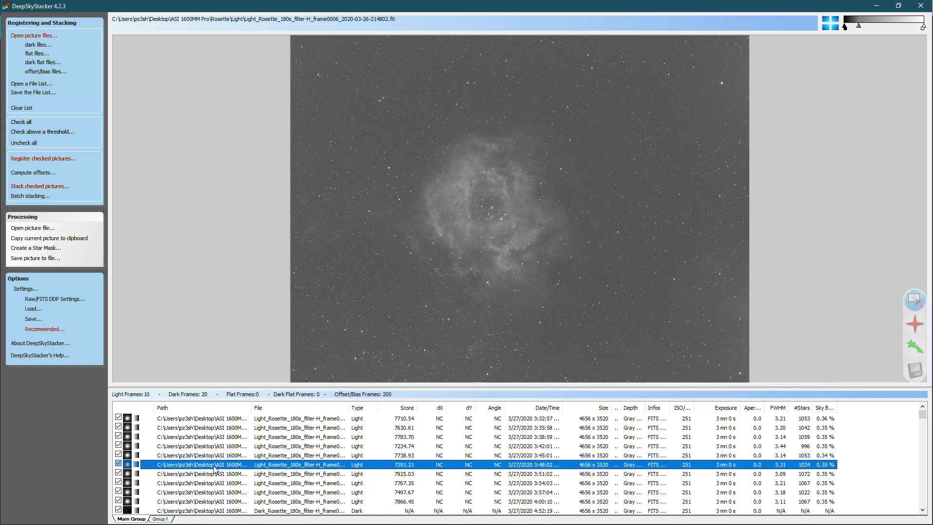
pyautogui.rightClick(206, 469)
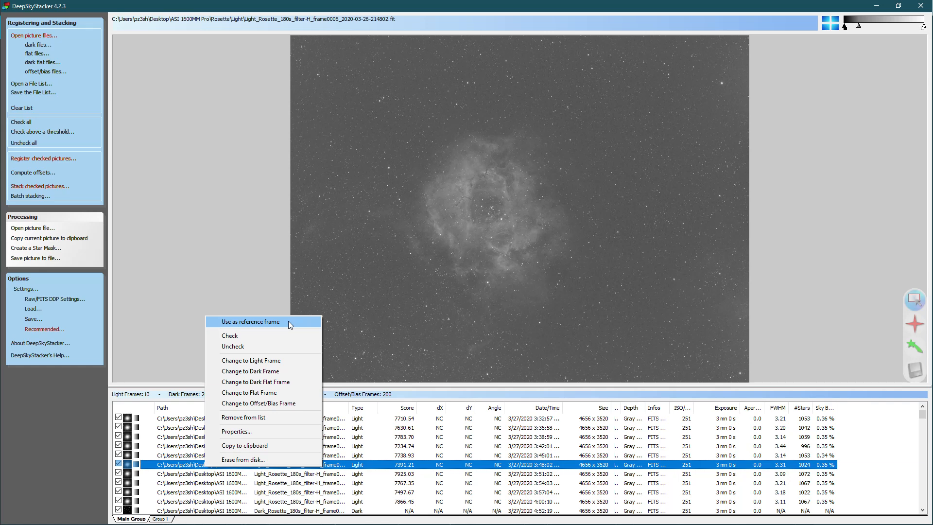
pyautogui.click(288, 321)
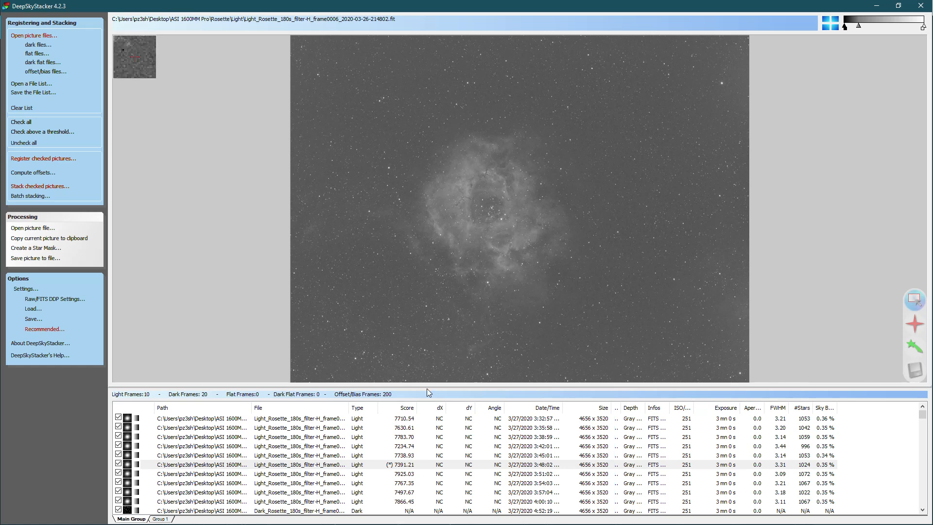
pyautogui.rightClick(219, 463)
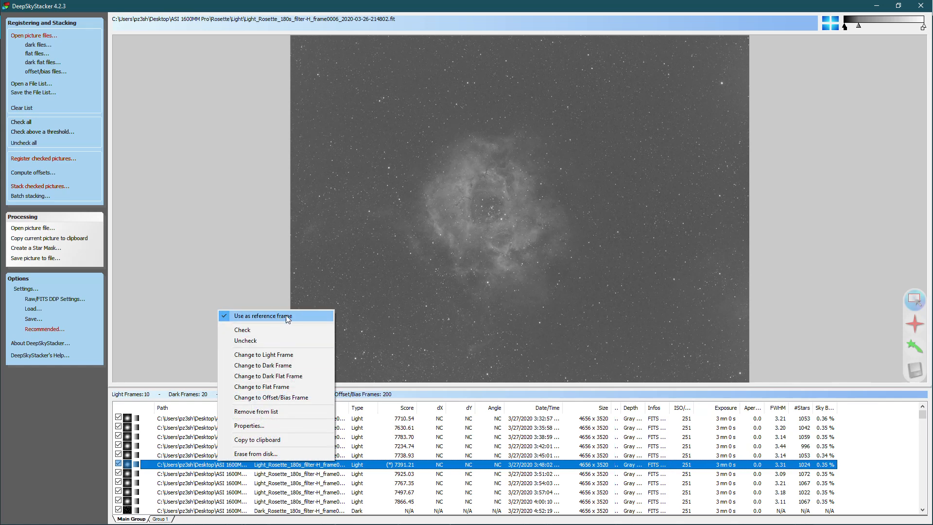
pyautogui.click(180, 462)
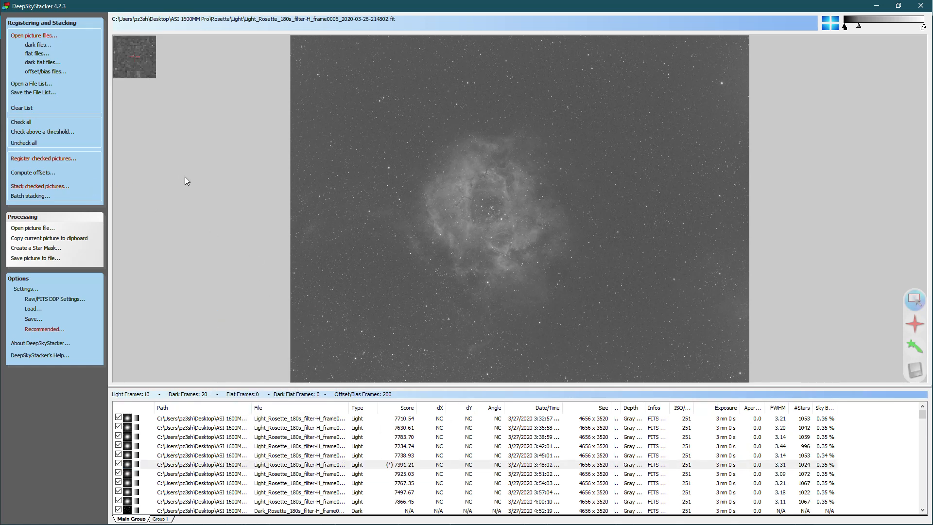
# Step: Open the registration settings for the checked pictures and compute the number of detected stars at the 10% threshold
pyautogui.click(50, 163)
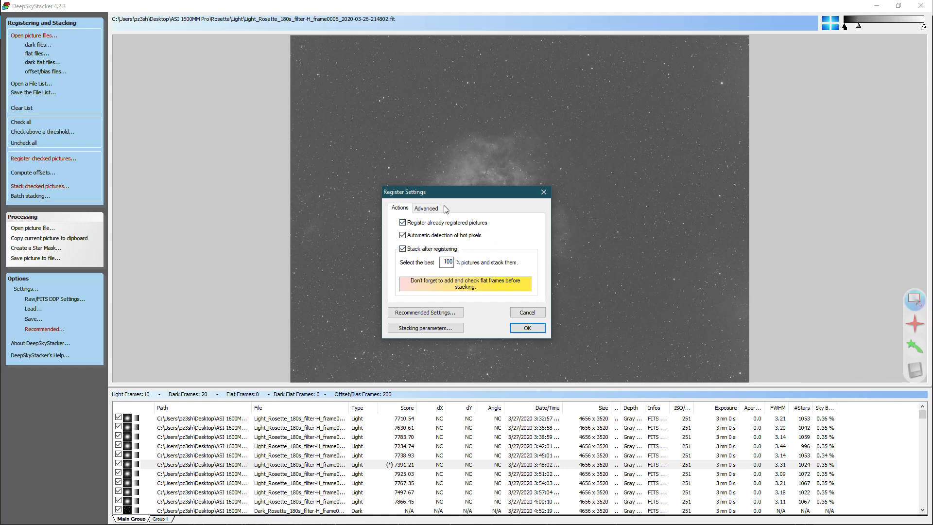
pyautogui.click(427, 207)
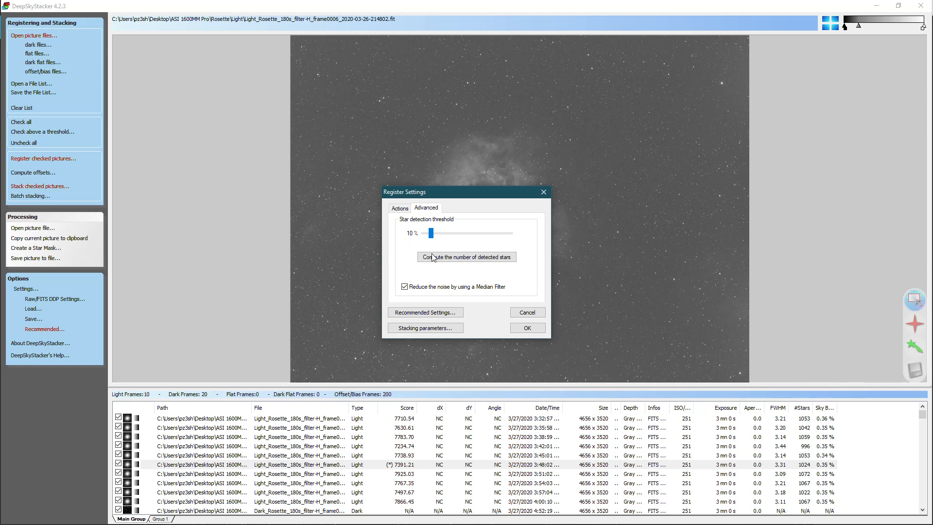
pyautogui.click(448, 259)
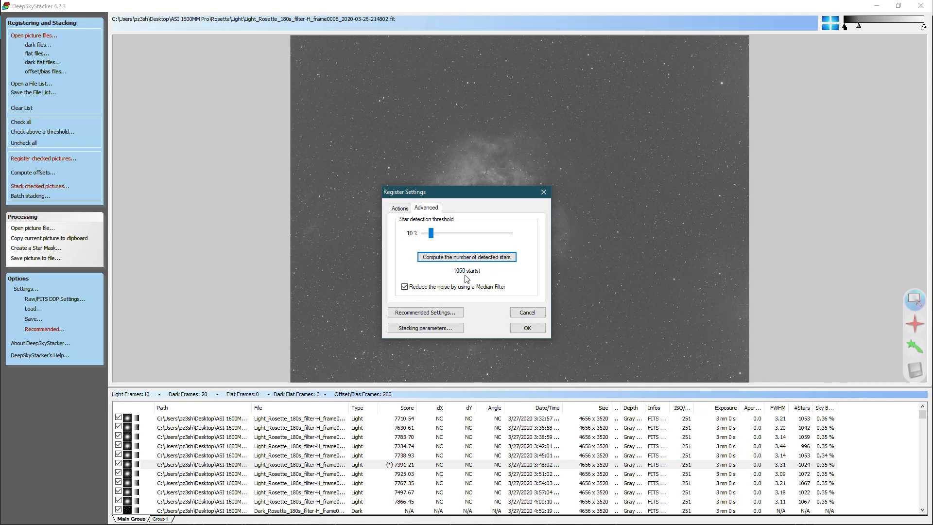
pyautogui.moveTo(459, 193); pyautogui.dragTo(821, 132)
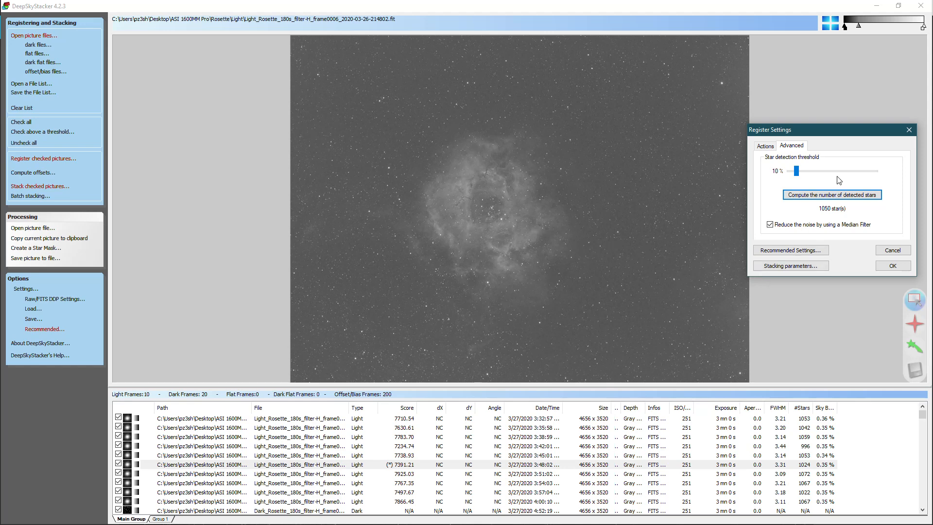
pyautogui.moveTo(826, 129); pyautogui.dragTo(630, 140)
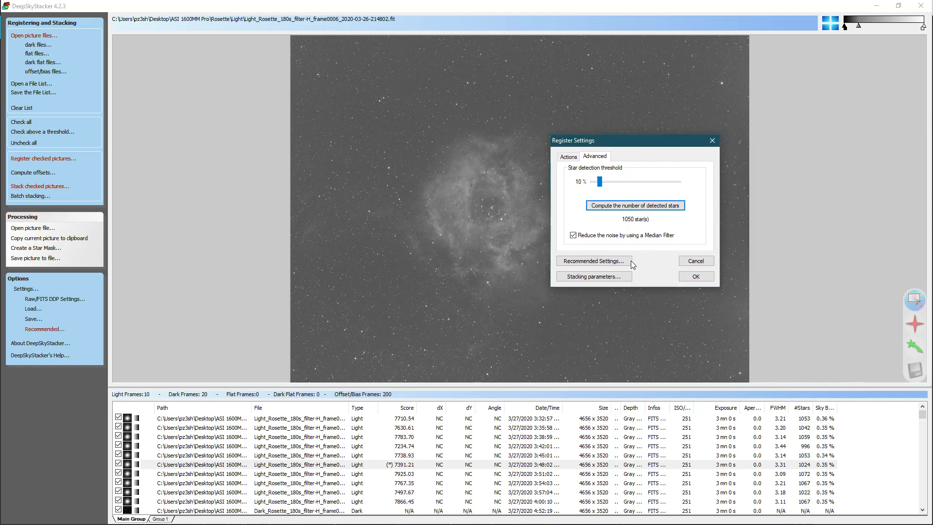
# Step: Review the recommended settings and start registering and stacking the checked frames with the Median method
pyautogui.click(607, 263)
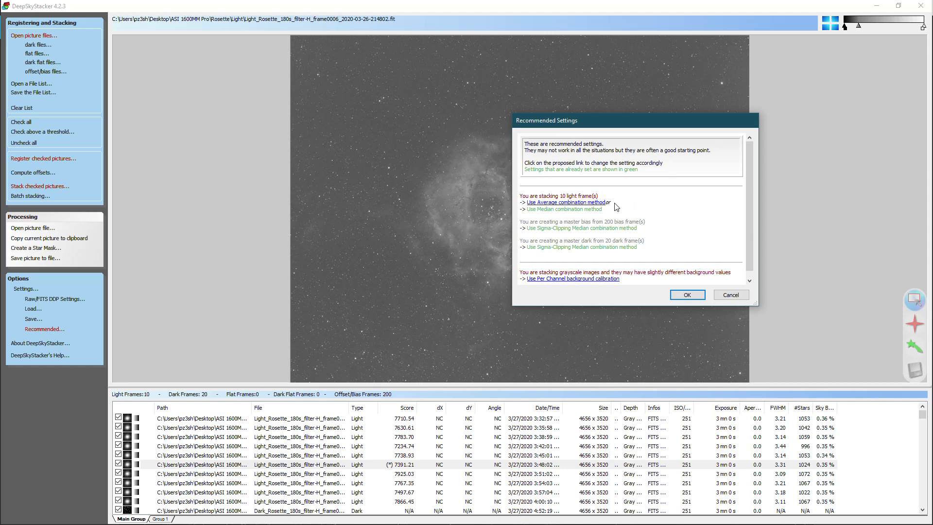
pyautogui.click(685, 294)
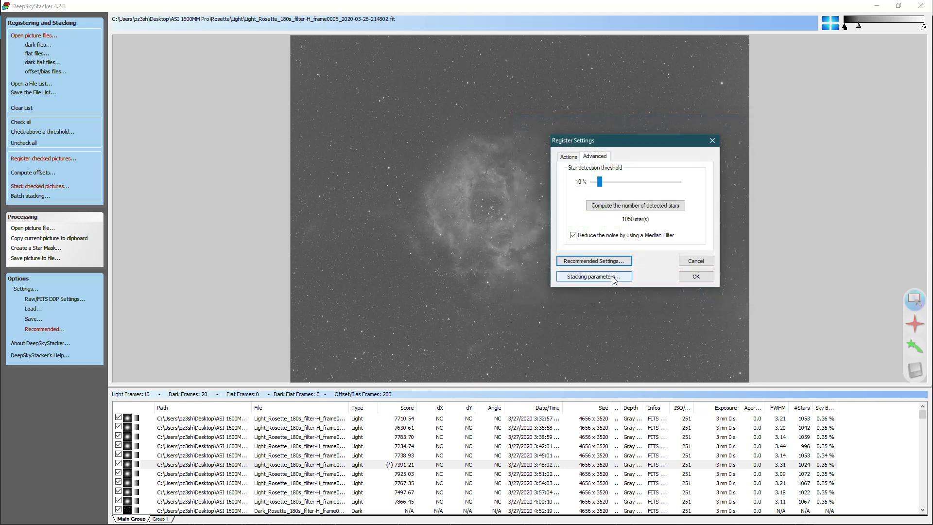
pyautogui.click(695, 278)
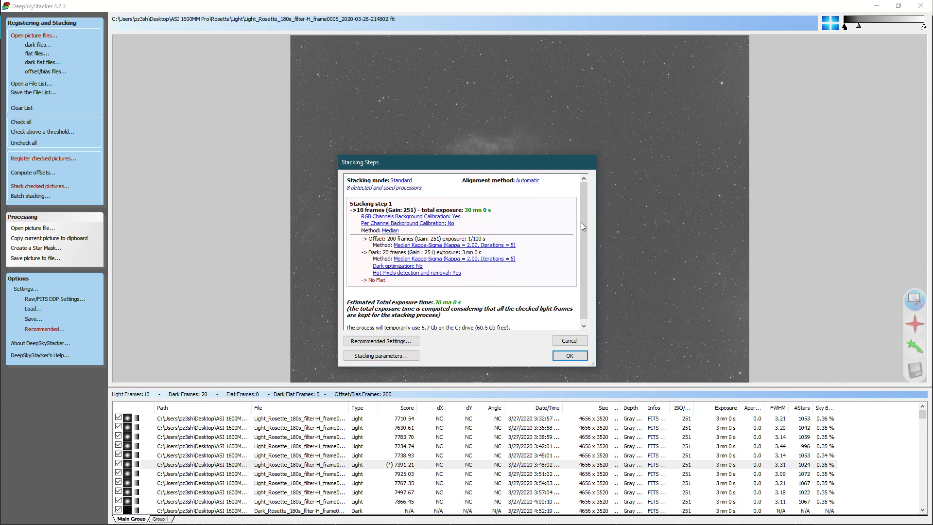
pyautogui.click(569, 355)
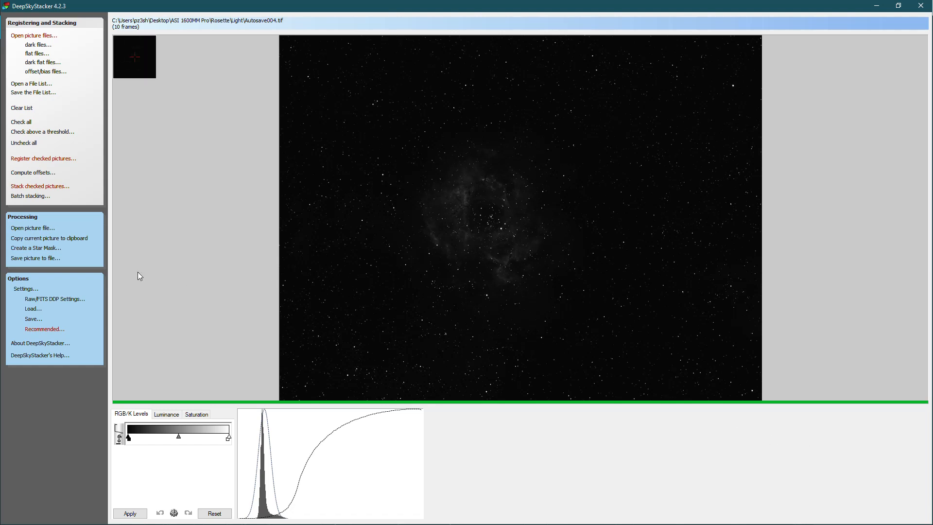
pyautogui.click(49, 258)
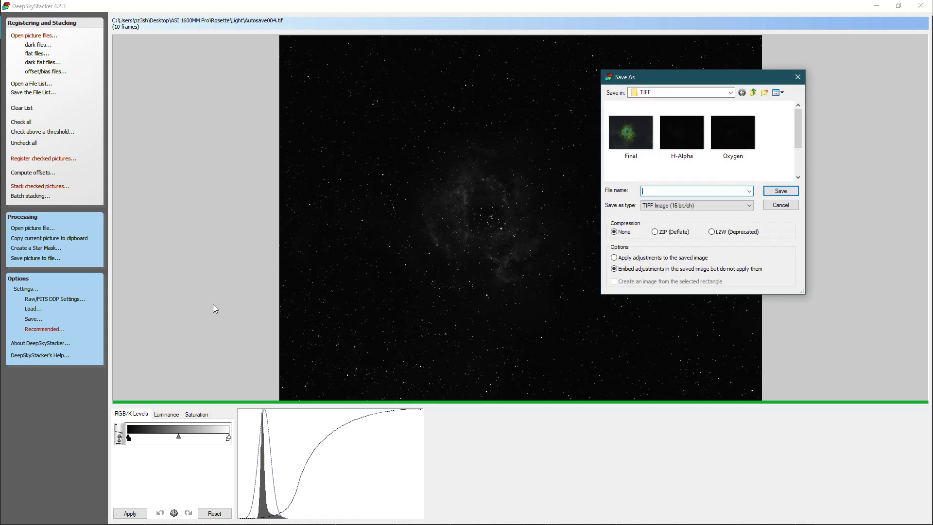
pyautogui.click(753, 92)
pyautogui.scroll(-1, 740, 149)
pyautogui.scroll(-1, 657, 161)
pyautogui.click(690, 153)
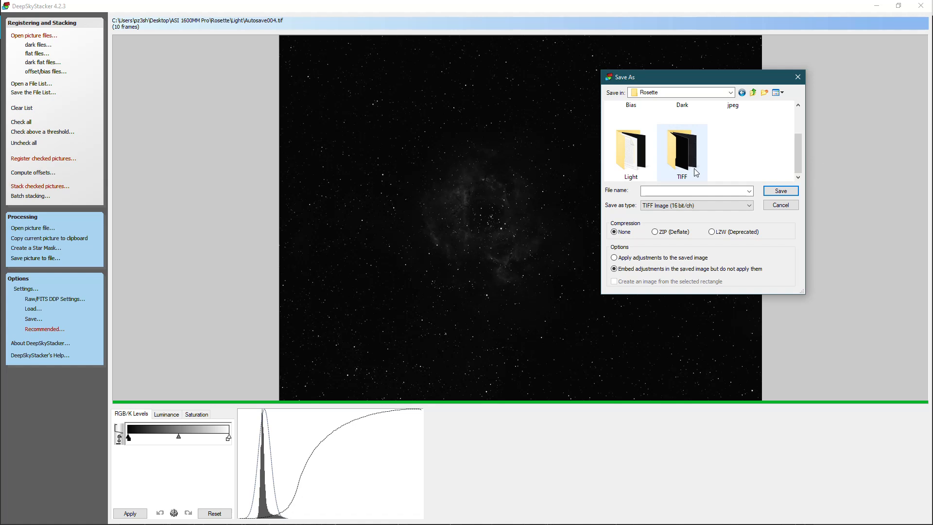
pyautogui.click(786, 191)
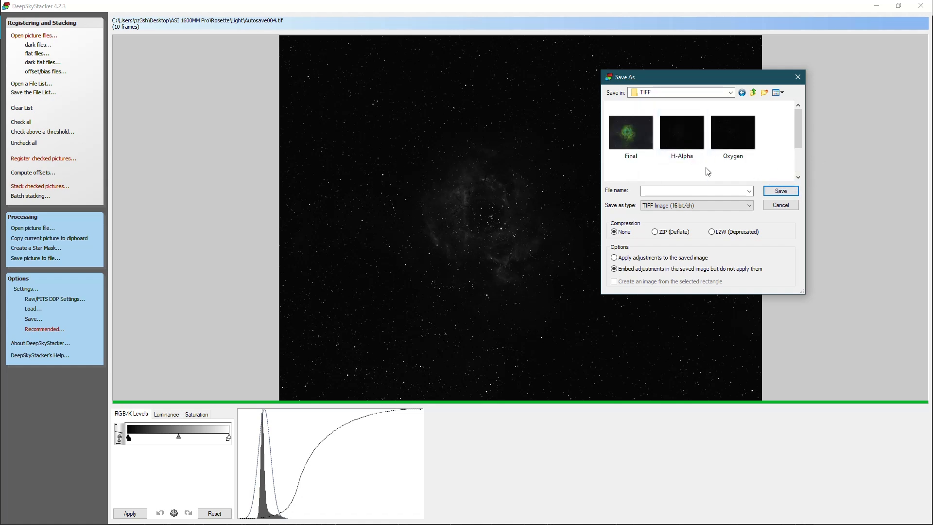
pyautogui.click(676, 135)
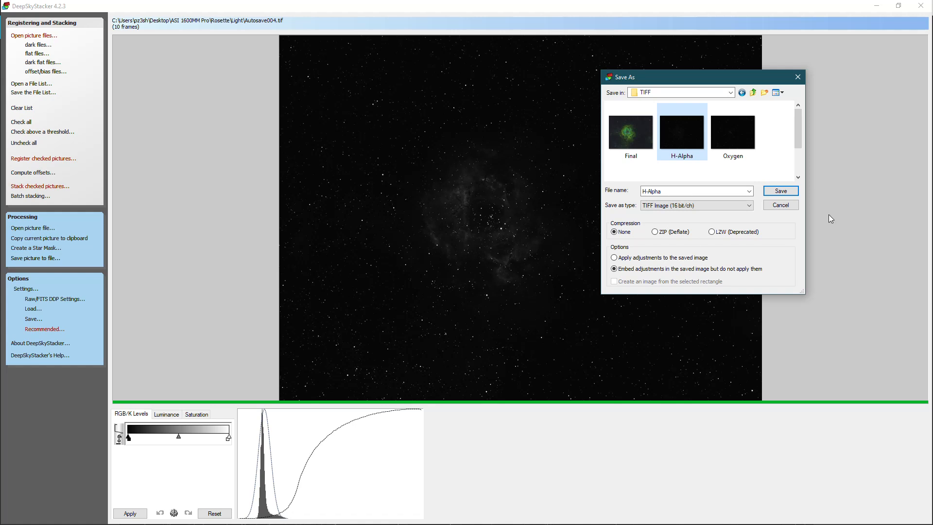
pyautogui.click(793, 209)
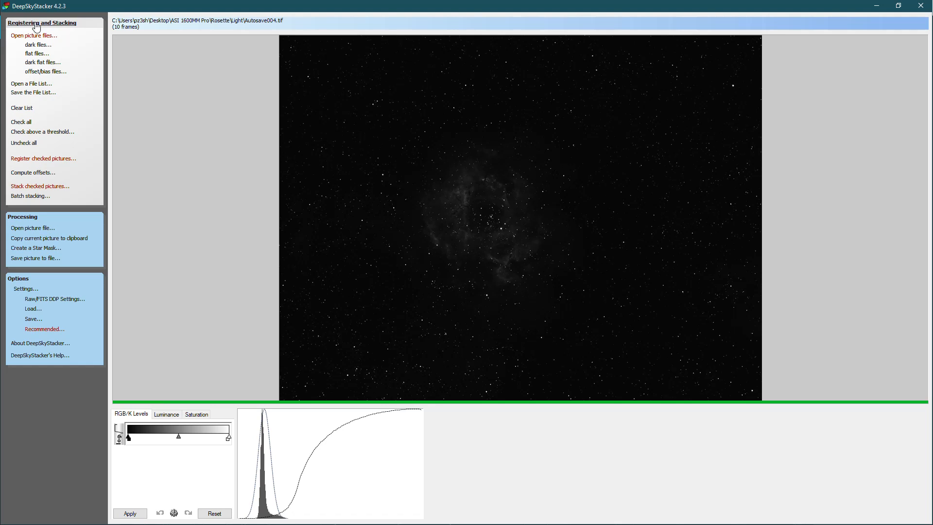
# Step: Return to the stacking file list and remove the last four H-filter light frames, 0007 to 0010, from it
pyautogui.click(41, 24)
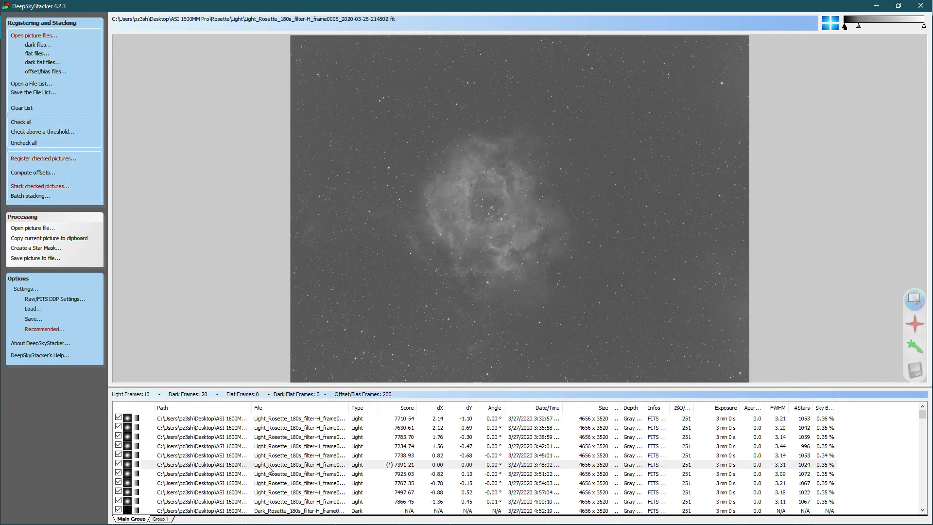
pyautogui.click(217, 502)
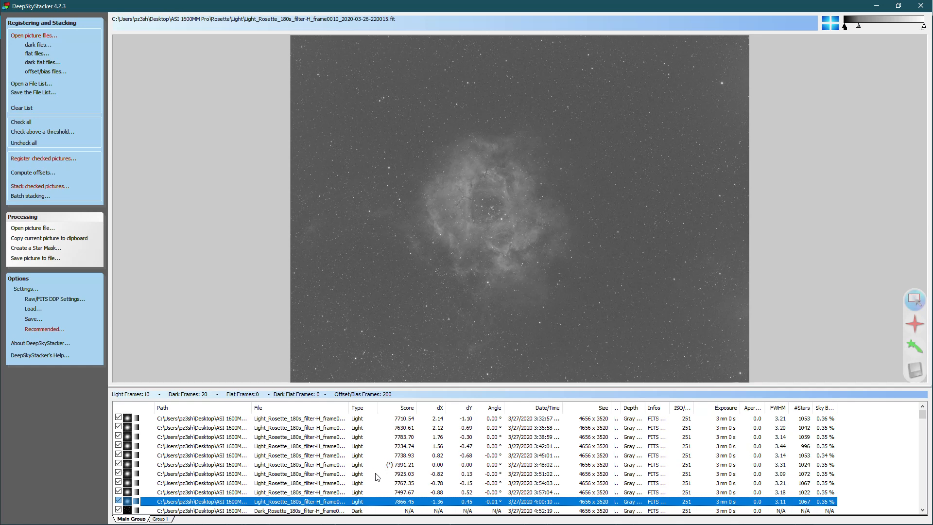
pyautogui.keyDown('shift'); pyautogui.click(310, 473); pyautogui.keyUp('shift')
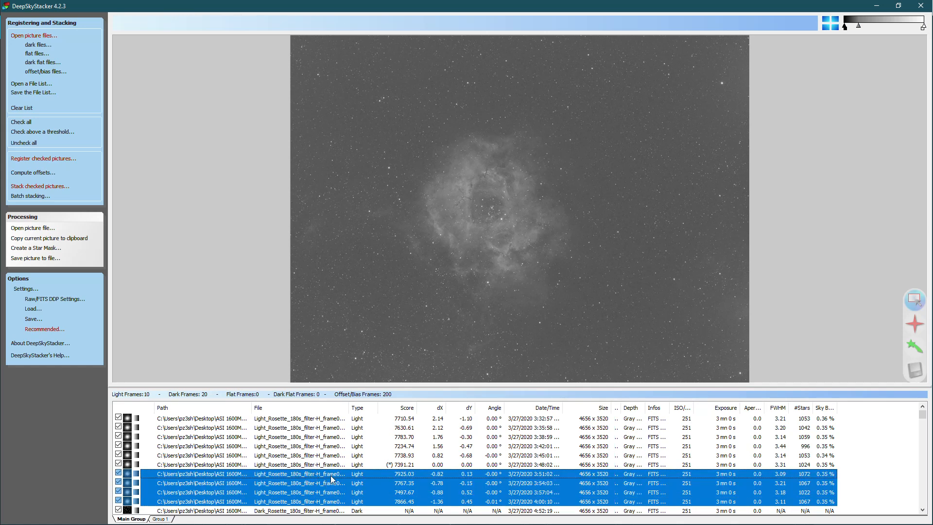
pyautogui.rightClick(328, 482)
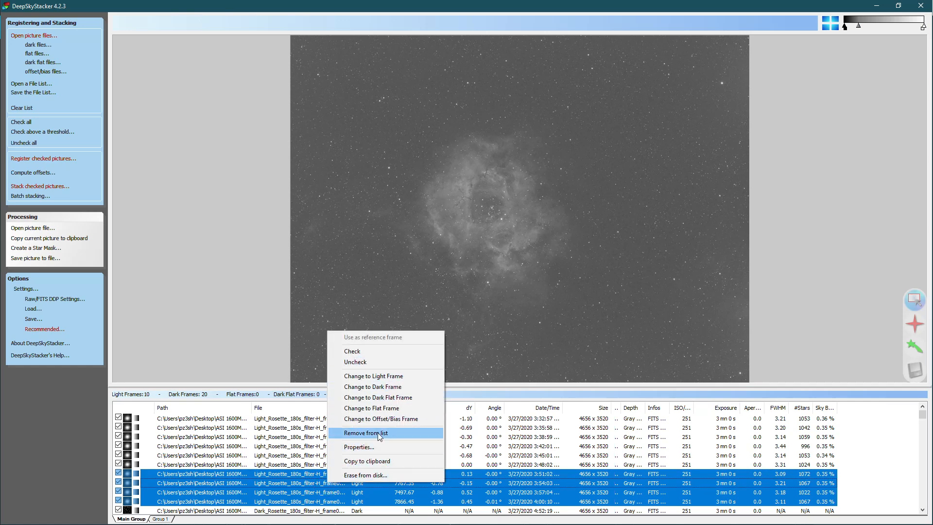
pyautogui.click(378, 432)
# Step: Remove the first five H-filter light frames, 0001 to 0005, from the list, keeping reference frame 0006
pyautogui.click(332, 455)
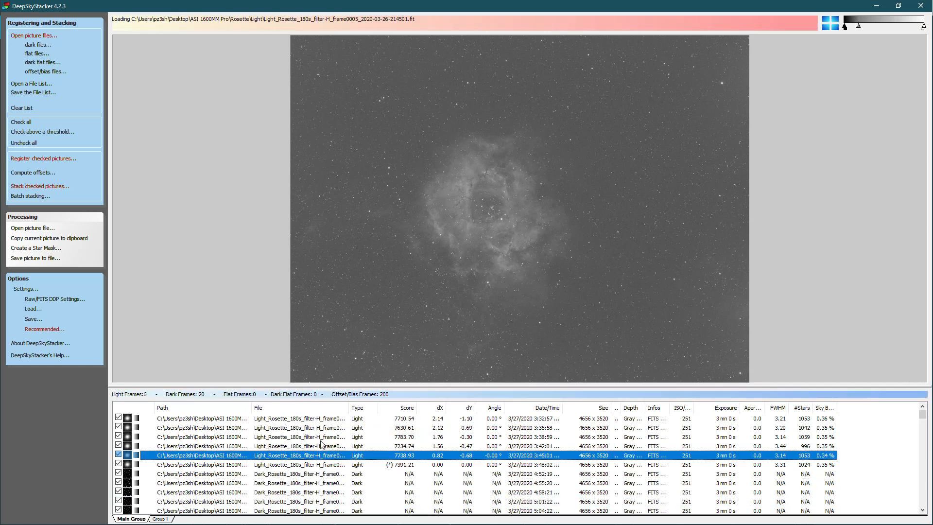
pyautogui.keyDown('shift'); pyautogui.click(310, 418); pyautogui.keyUp('shift')
pyautogui.rightClick(306, 424)
pyautogui.click(341, 373)
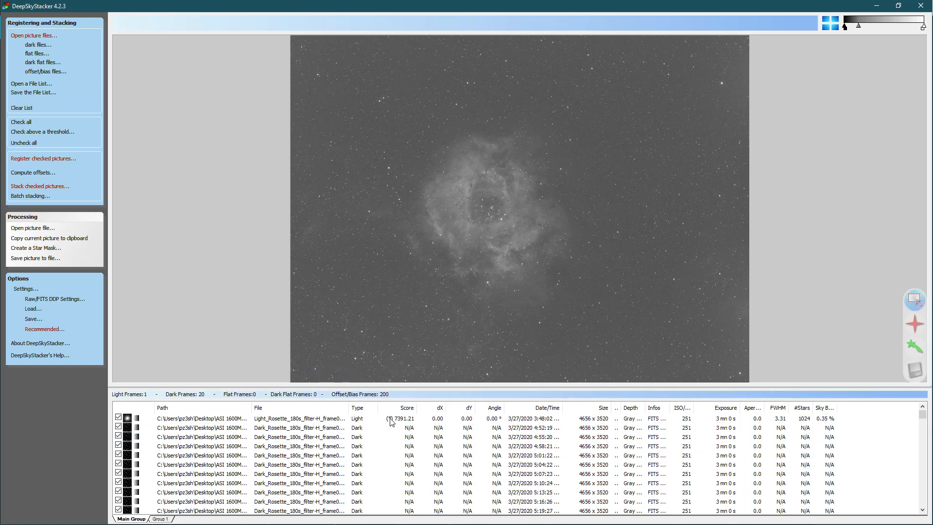
# Step: Uncheck H-filter light frame 0006 so it stays in the list only as the reference frame
pyautogui.click(118, 417)
pyautogui.click(217, 419)
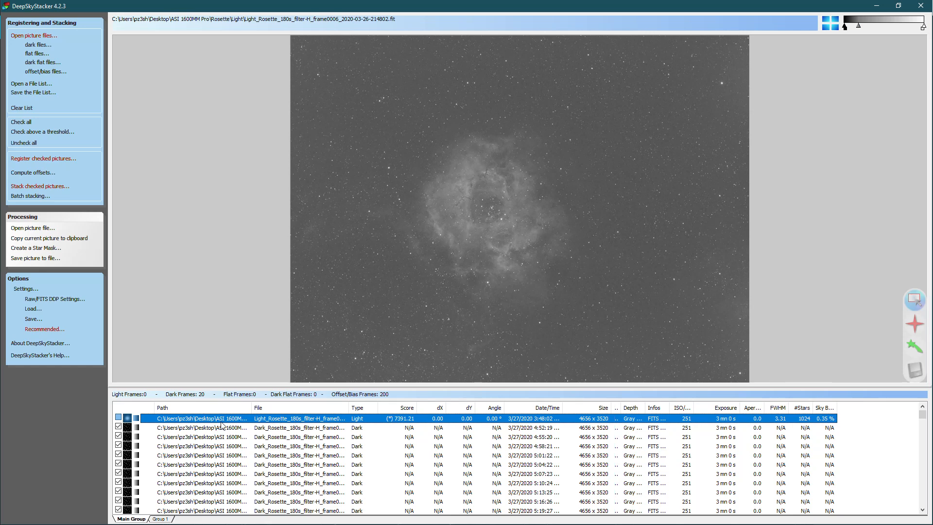
pyautogui.rightClick(186, 421)
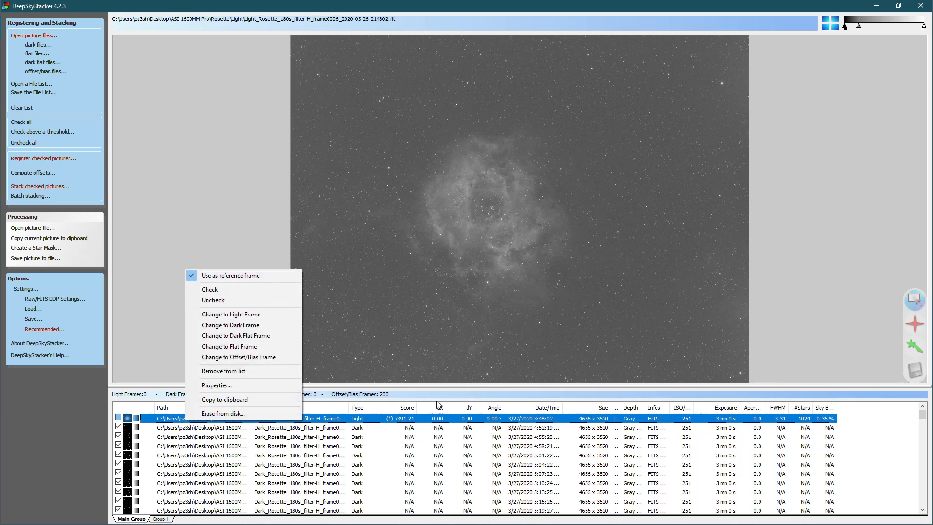
pyautogui.click(384, 422)
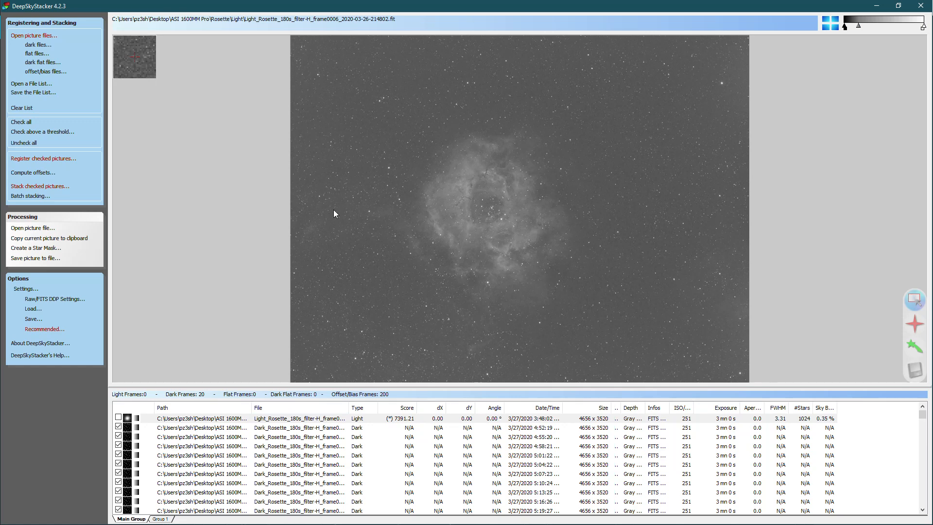
# Step: Add all eight O-filter Rosette light frames, numbered 0001 to 0007, from the Light folder as light frames
pyautogui.click(51, 36)
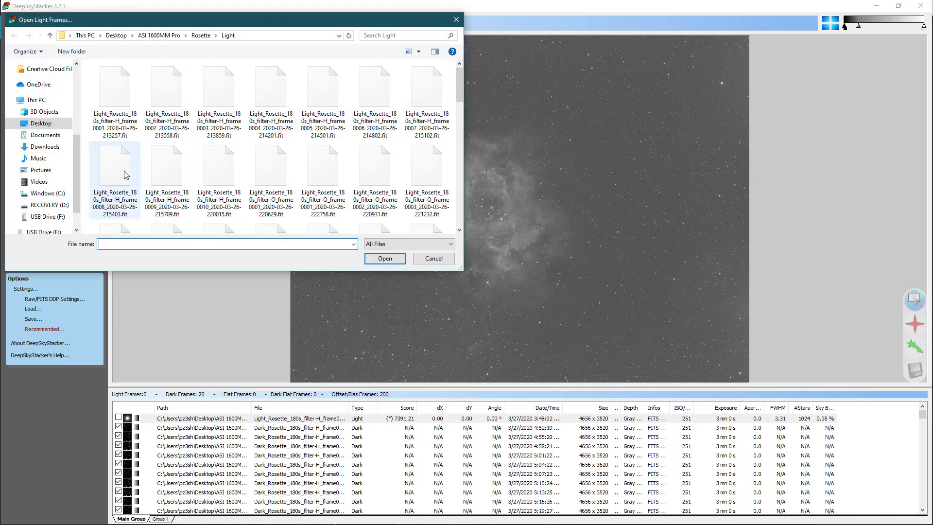
pyautogui.click(285, 184)
pyautogui.scroll(-1, 320, 176)
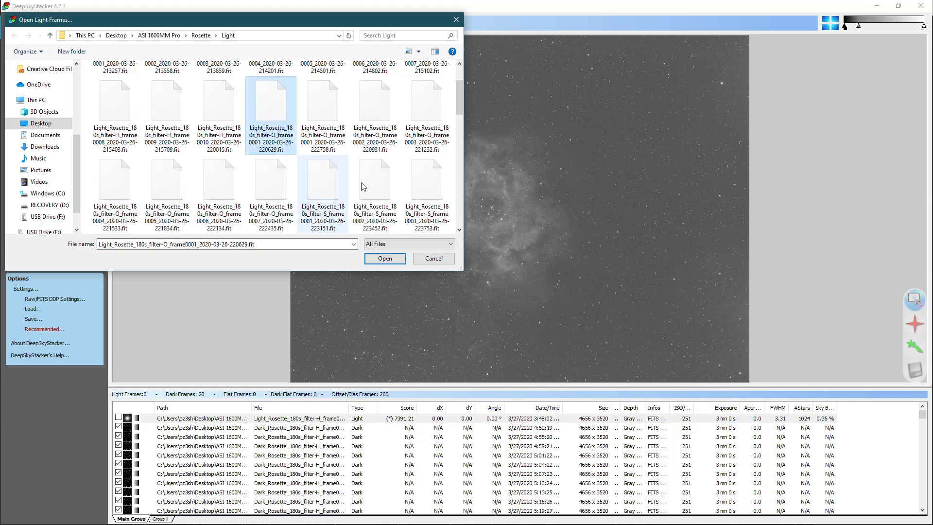
pyautogui.keyDown('shift'); pyautogui.click(270, 195); pyautogui.keyUp('shift')
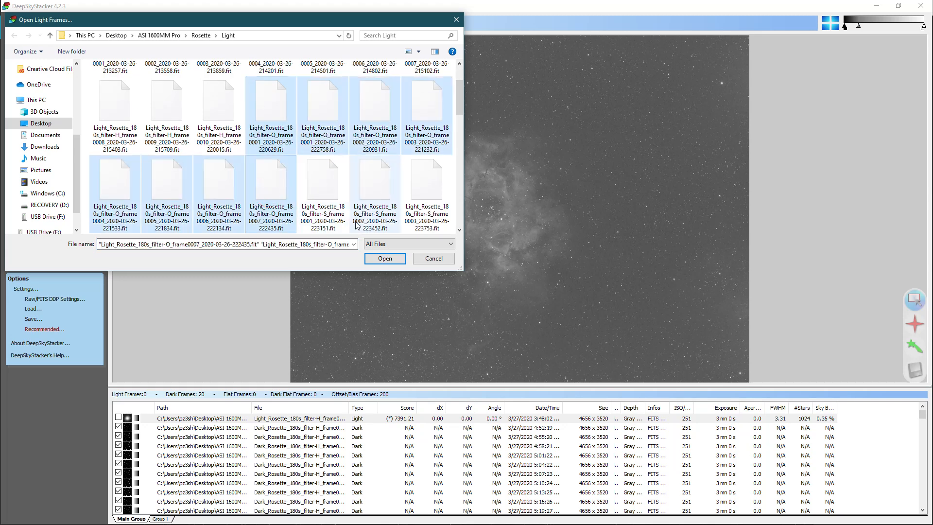
pyautogui.click(385, 259)
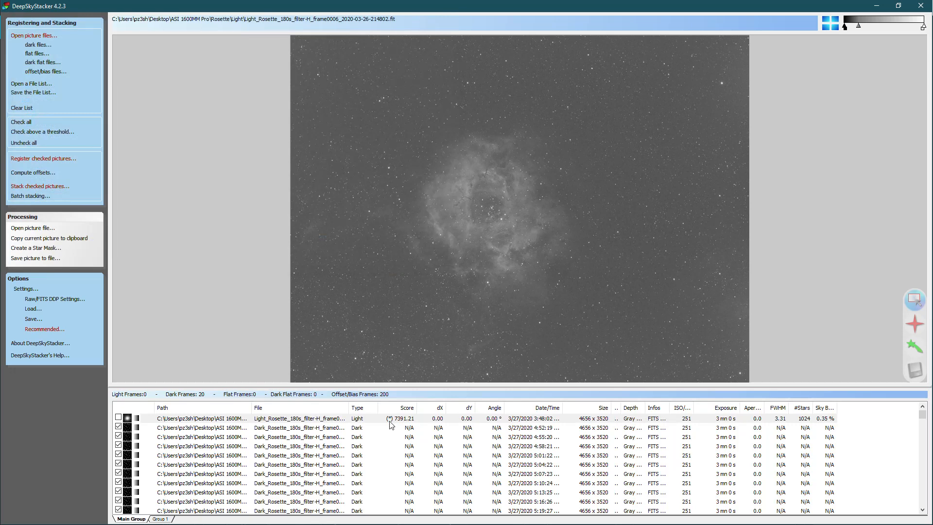
# Step: Check all the newly added O-filter light frames at the end of the file list
pyautogui.moveTo(920, 416); pyautogui.dragTo(923, 506)
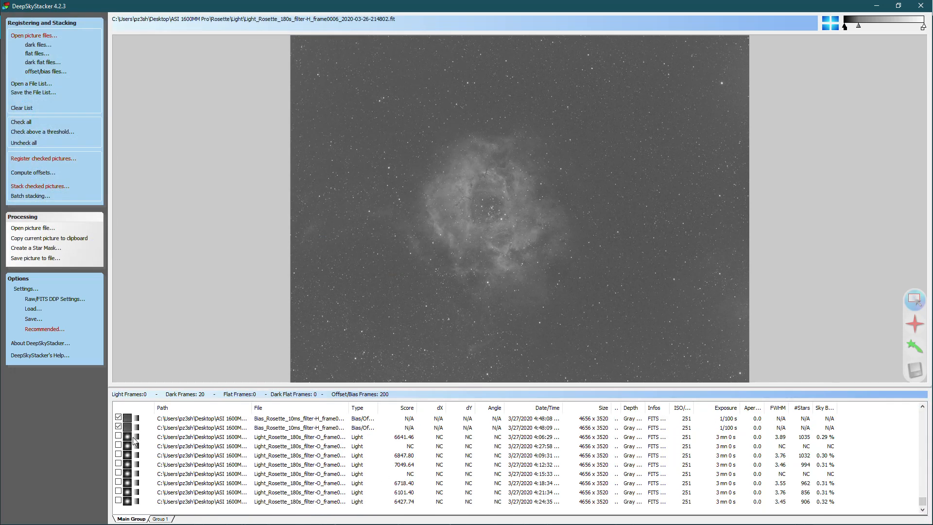
pyautogui.click(176, 438)
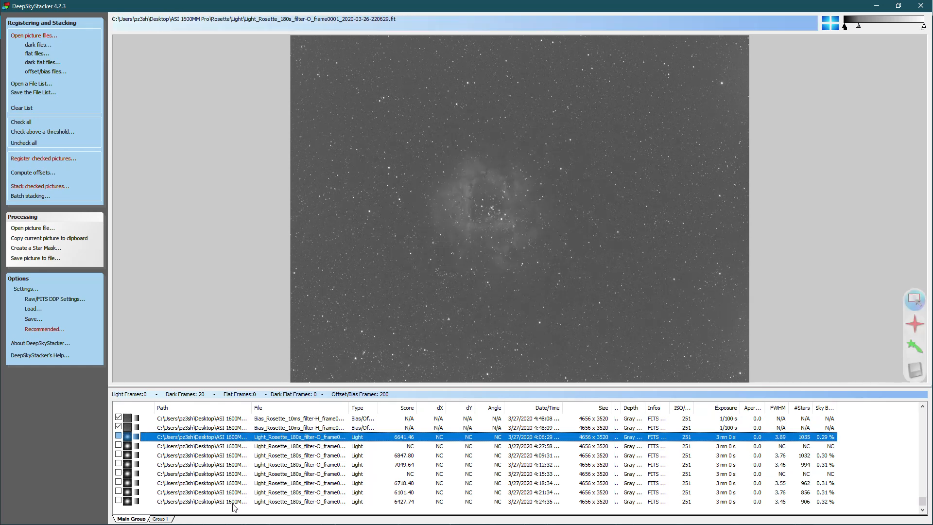
pyautogui.keyDown('shift'); pyautogui.click(214, 503); pyautogui.keyUp('shift')
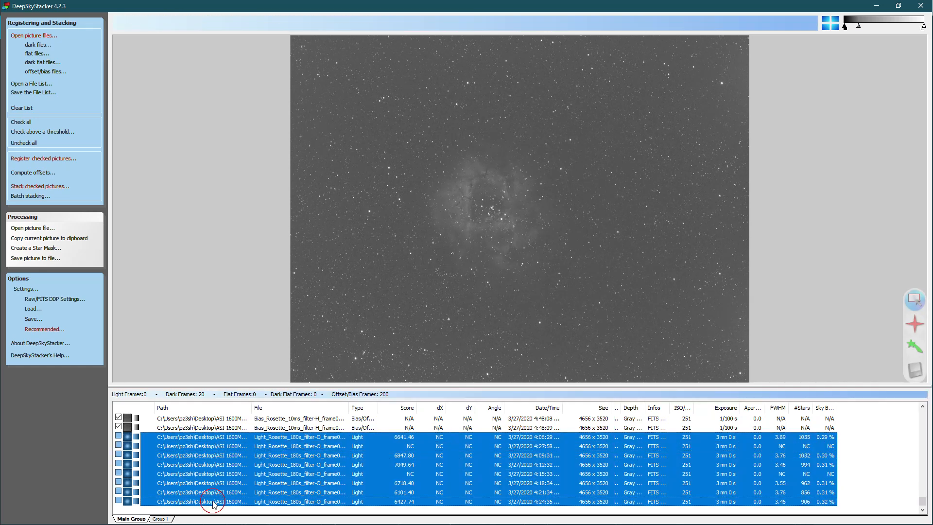
pyautogui.rightClick(195, 473)
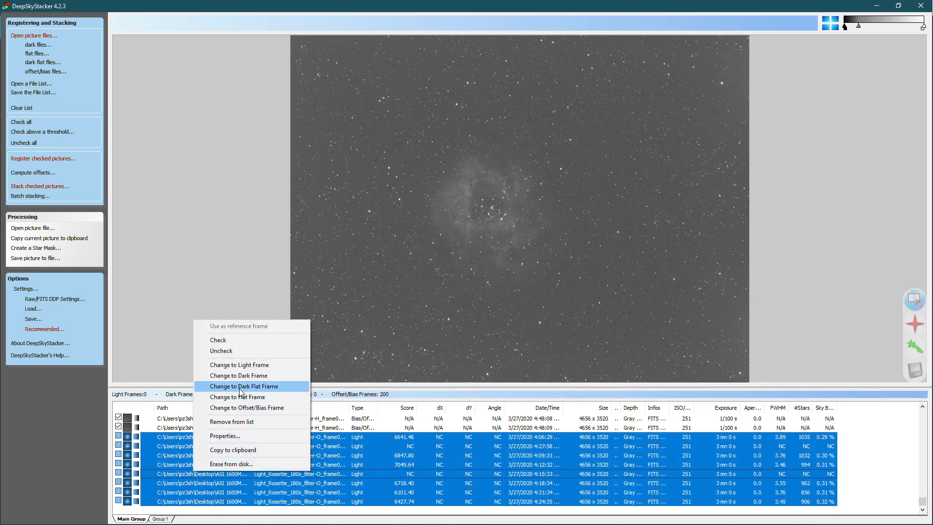
pyautogui.click(236, 341)
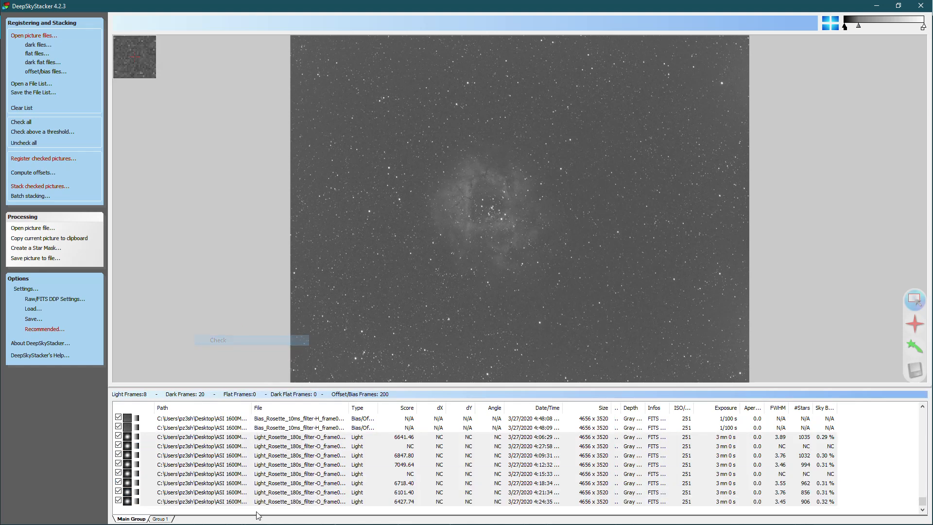
# Step: Preview the O-filter light frames 0001 to 0004 one by one to inspect their star shapes
pyautogui.click(221, 440)
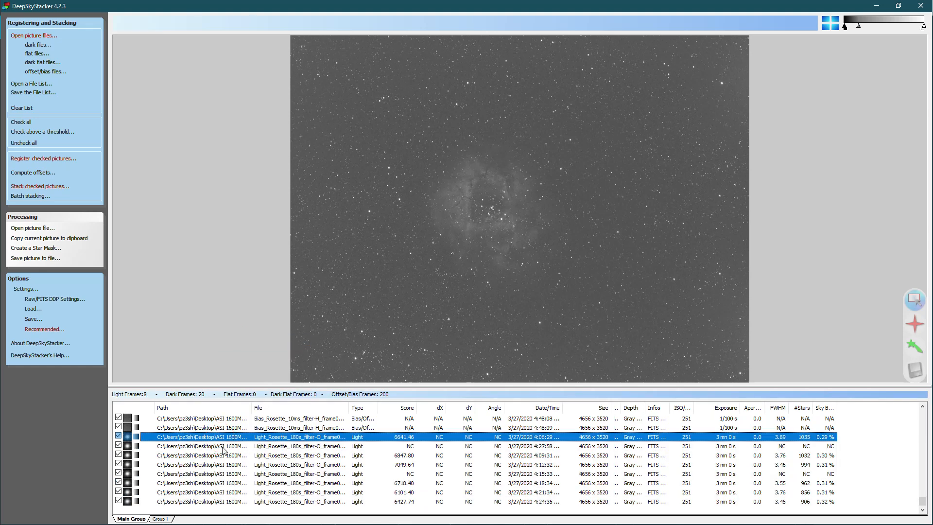
pyautogui.click(222, 447)
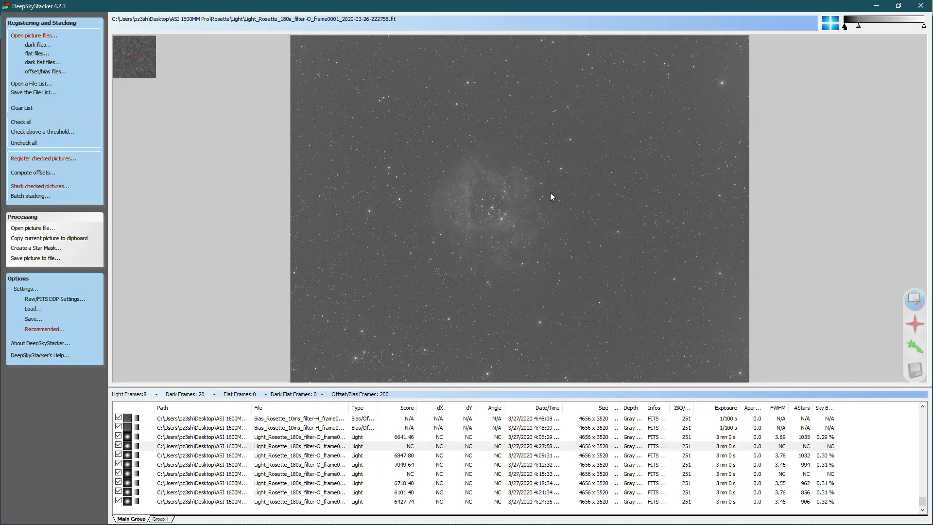
pyautogui.click(229, 457)
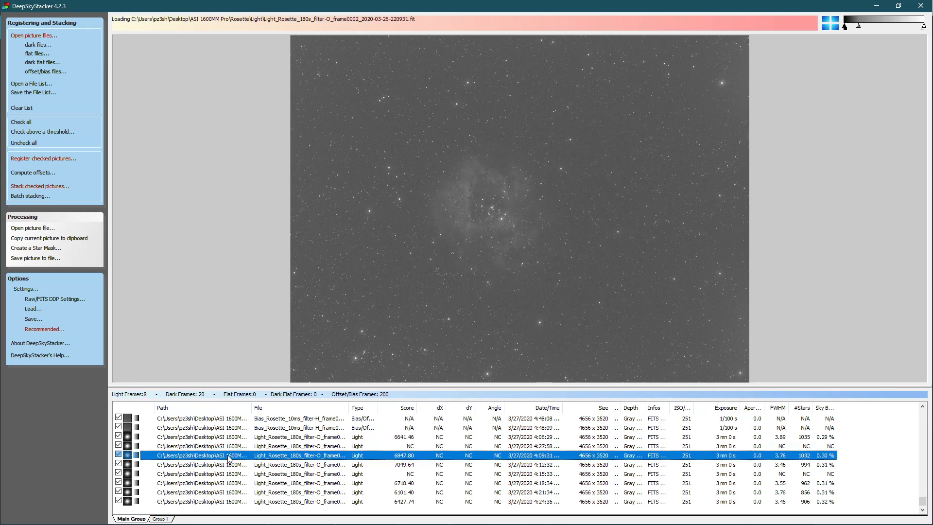
pyautogui.click(231, 467)
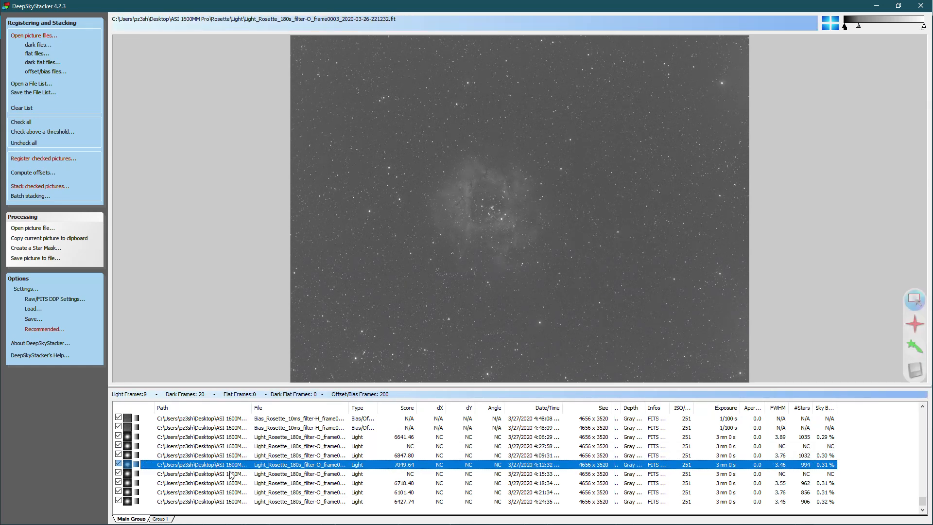
pyautogui.click(231, 475)
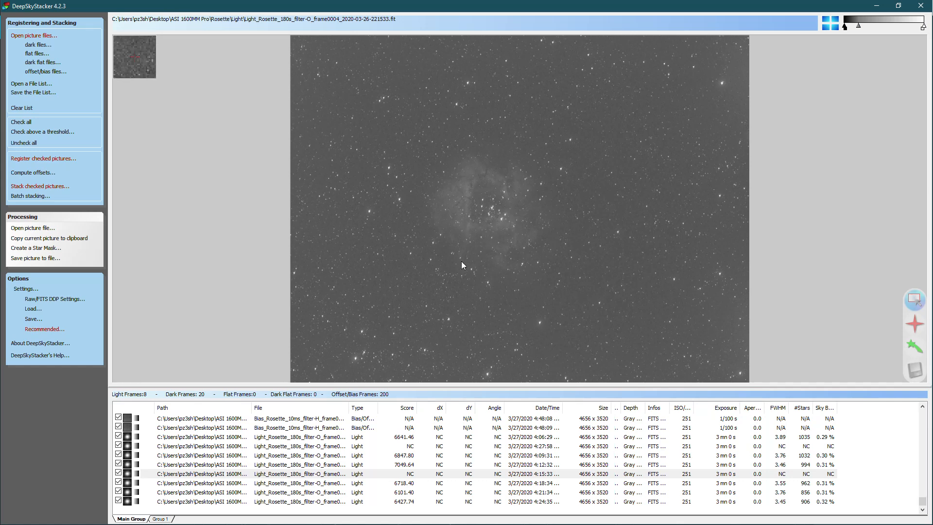
# Step: Uncheck O-filter light frame 0004 and remove it from the list
pyautogui.click(219, 477)
pyautogui.click(118, 474)
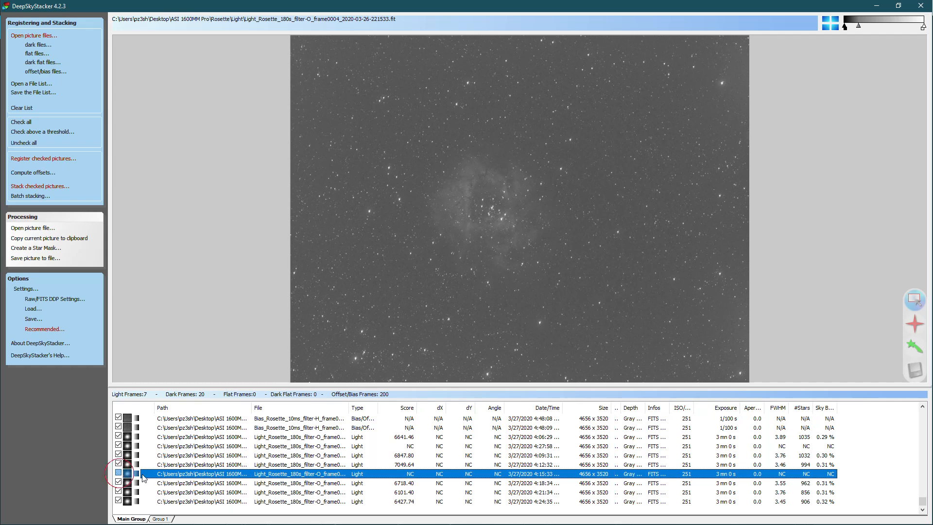
pyautogui.rightClick(166, 475)
pyautogui.click(203, 426)
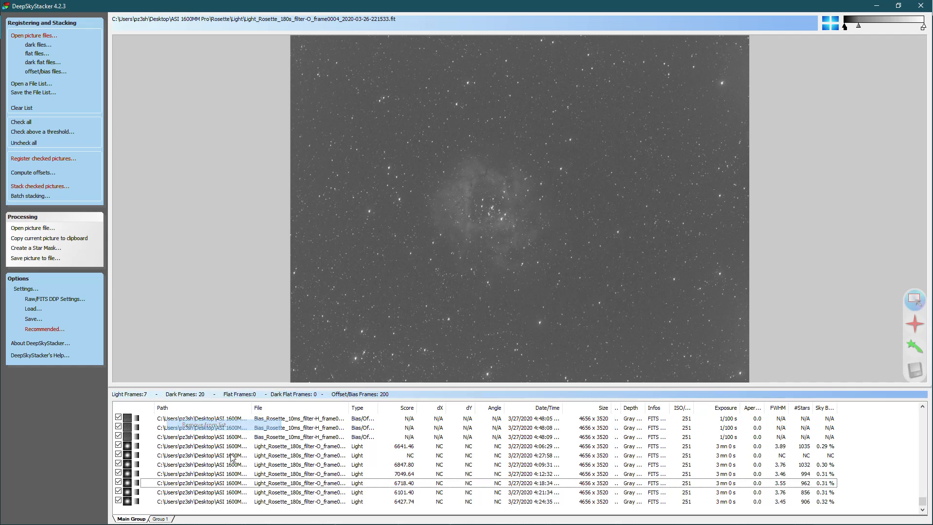
# Step: Preview the remaining O-filter light frames, including 0005, 0006 and 0007, to check their quality
pyautogui.click(227, 492)
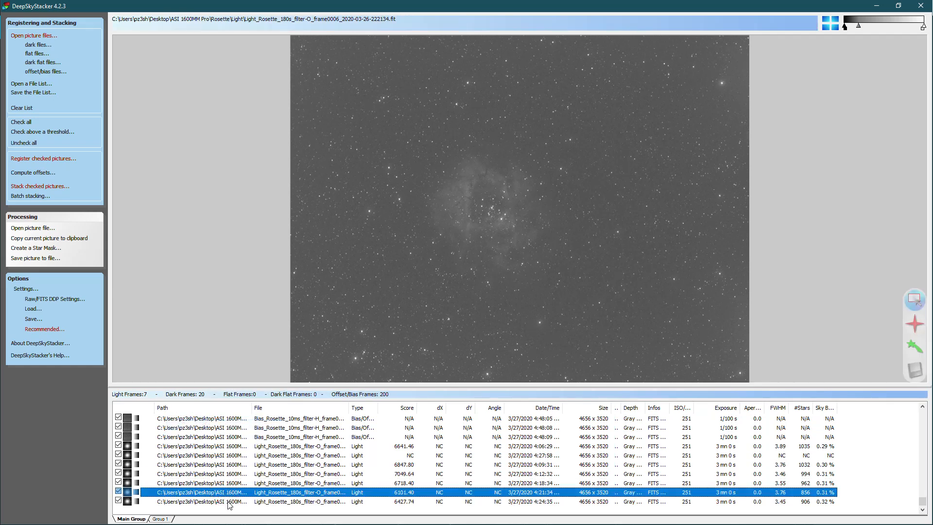
pyautogui.click(229, 502)
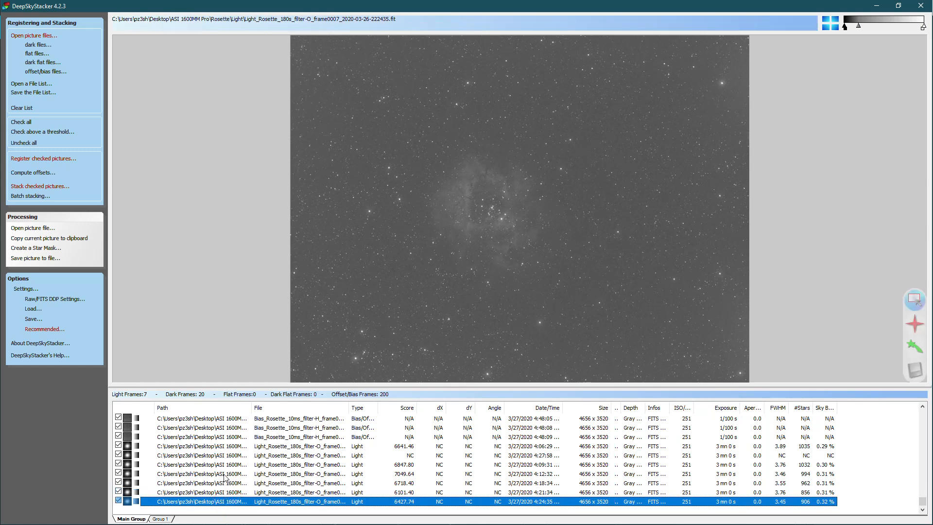
pyautogui.click(225, 447)
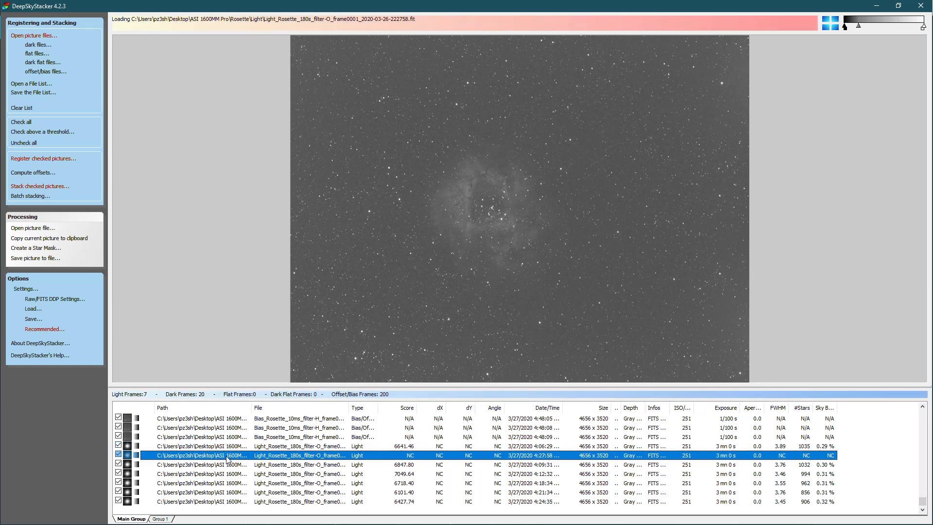
pyautogui.click(229, 474)
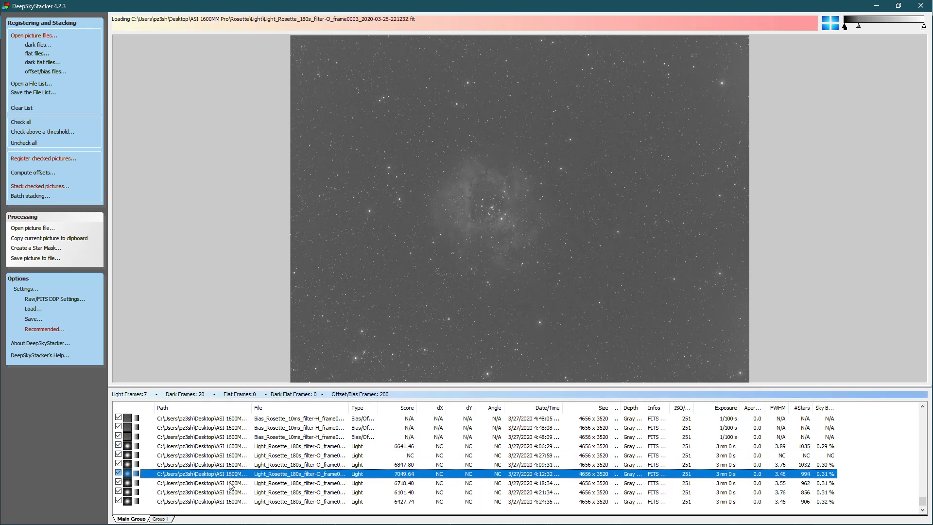
pyautogui.click(231, 484)
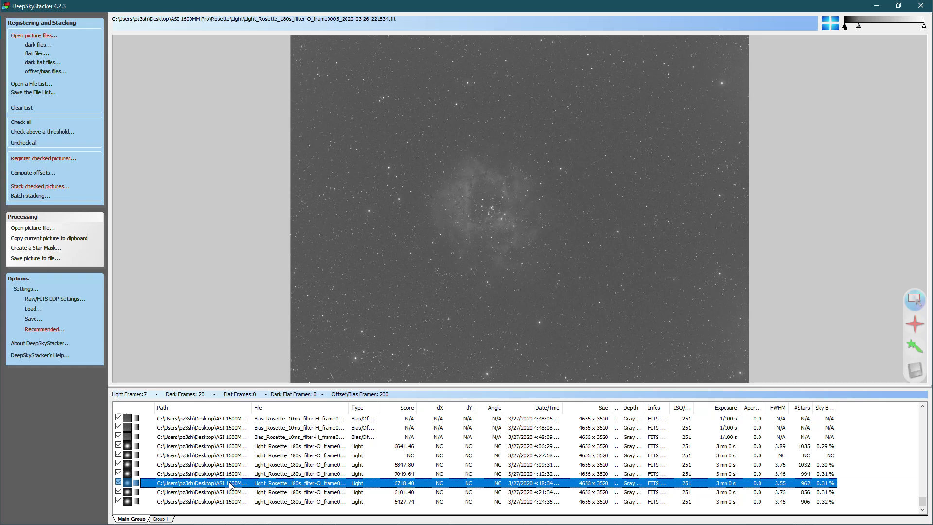
# Step: Compare the O-filter light frames 0006, 0007, 0003 and 0001 with the H-alpha reference frame by previewing them
pyautogui.click(232, 492)
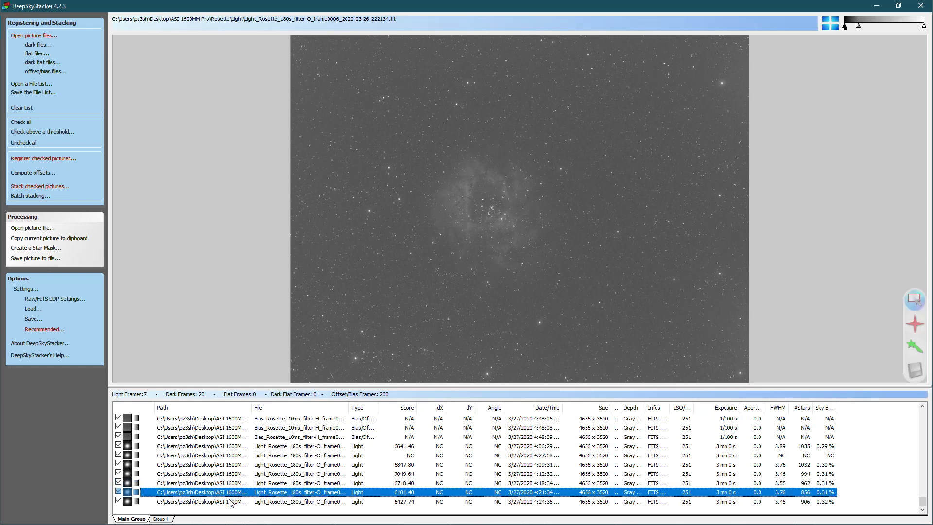
pyautogui.click(228, 501)
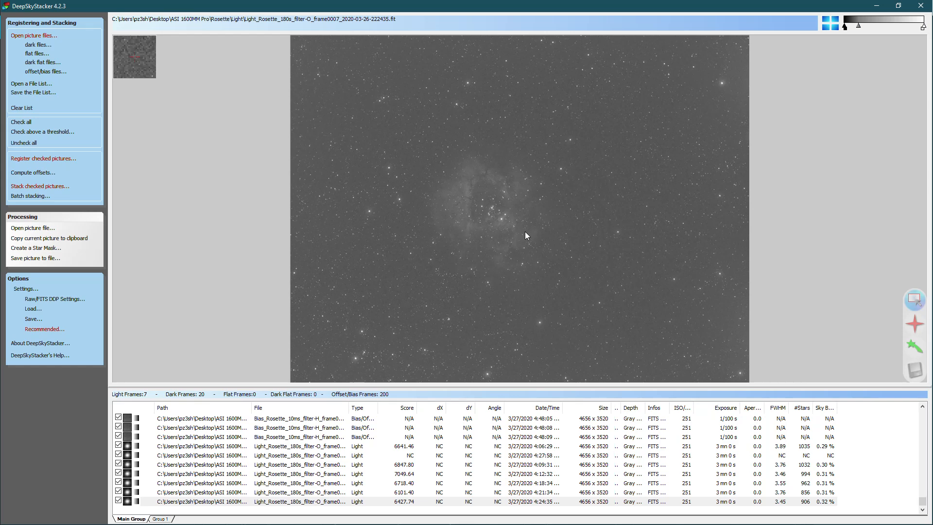
pyautogui.moveTo(921, 500); pyautogui.dragTo(921, 407)
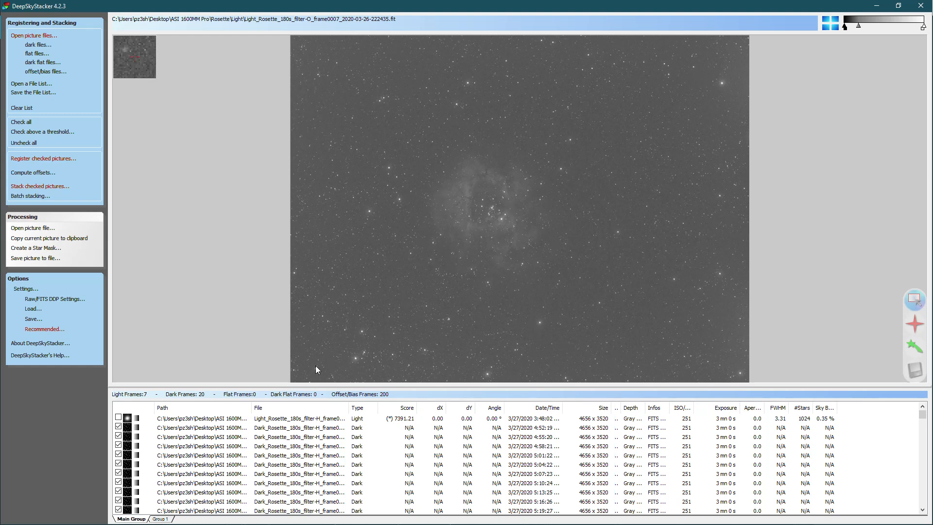
pyautogui.click(311, 421)
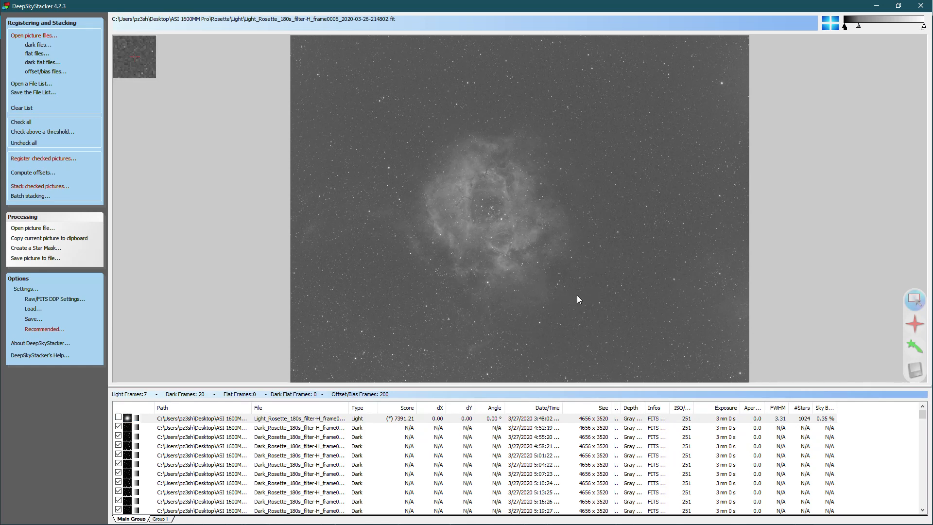
pyautogui.moveTo(922, 414); pyautogui.dragTo(921, 503)
pyautogui.click(238, 475)
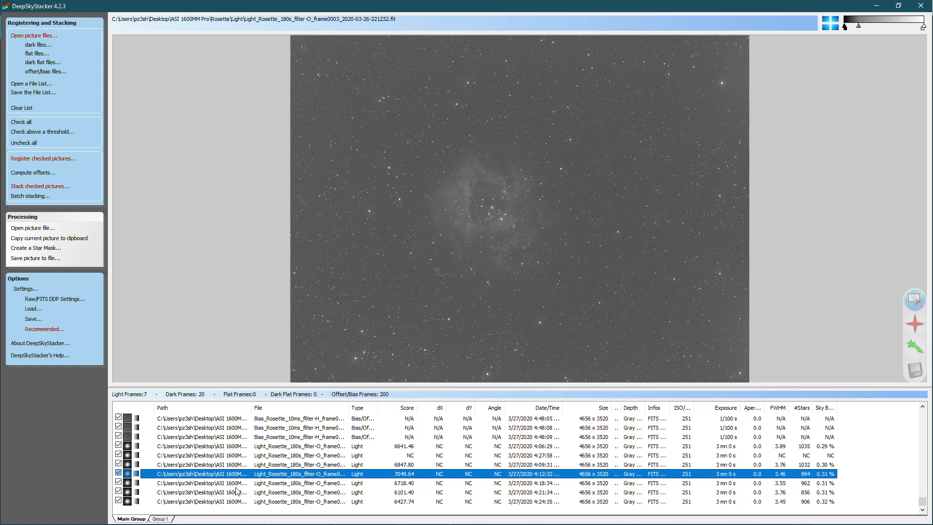
pyautogui.click(232, 445)
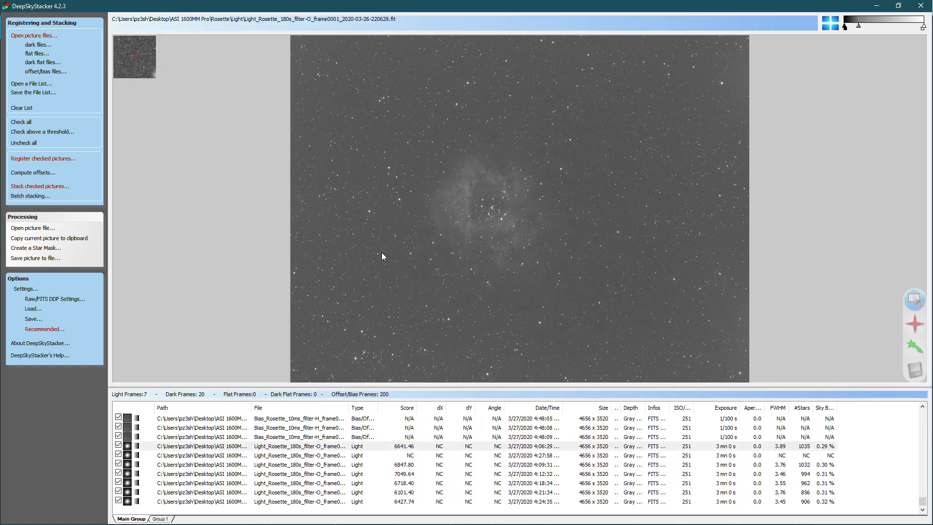
# Step: Open the registration settings for the checked pictures and compute the number of detected stars at the 10% detection threshold
pyautogui.click(69, 162)
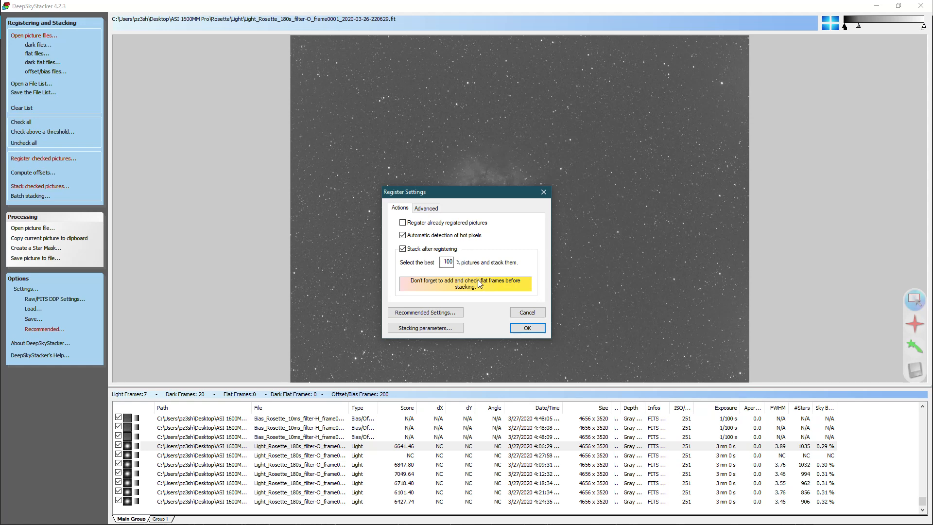
pyautogui.press('Return')
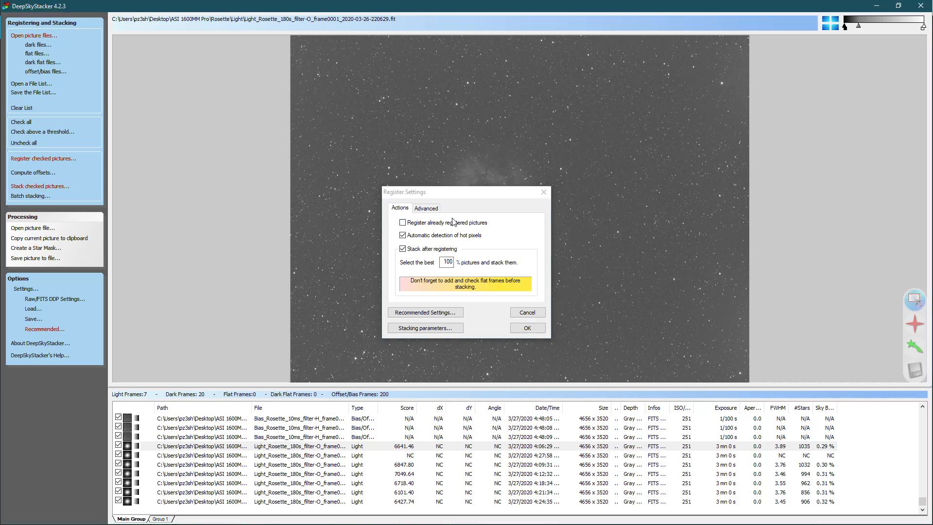
pyautogui.click(426, 209)
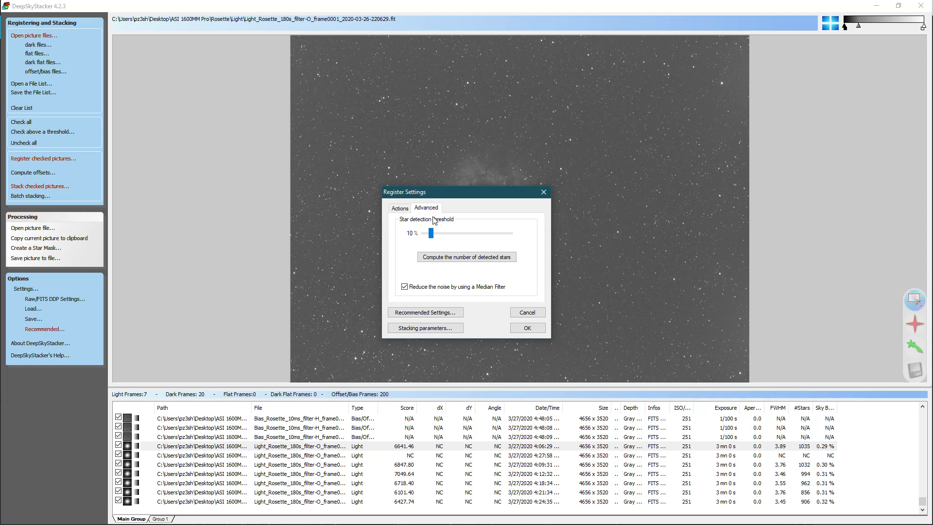
pyautogui.click(507, 258)
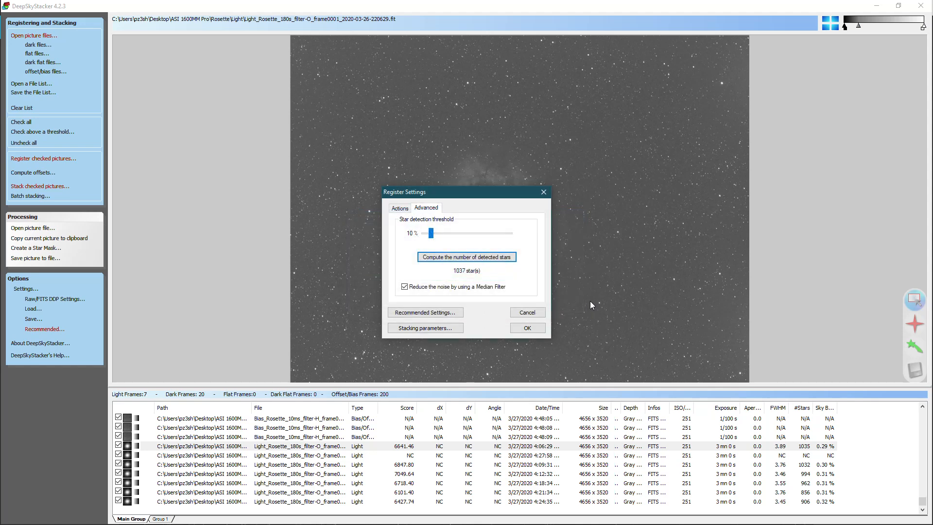
pyautogui.click(400, 208)
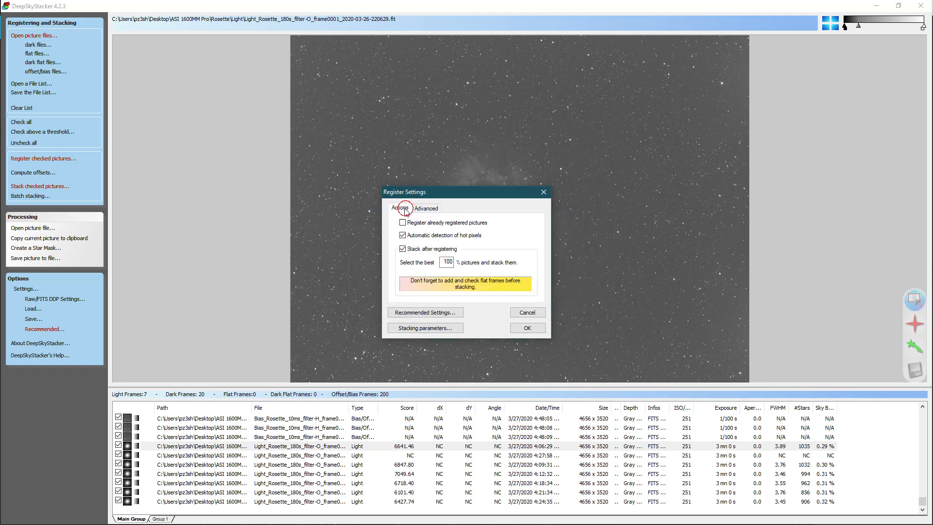
# Step: Review and accept the recommended settings, and start registering and stacking the checked O-filter frames
pyautogui.click(456, 313)
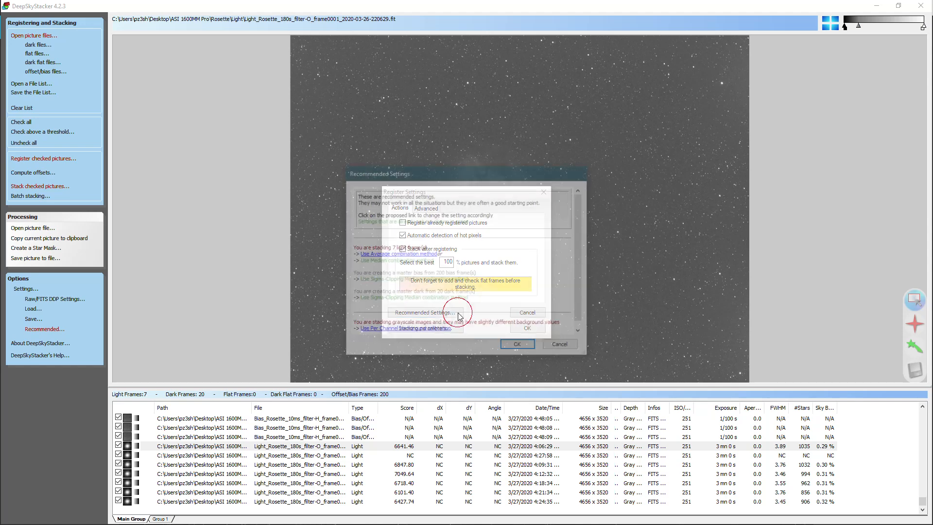
pyautogui.scroll(-1, 438, 280)
pyautogui.scroll(1, 440, 281)
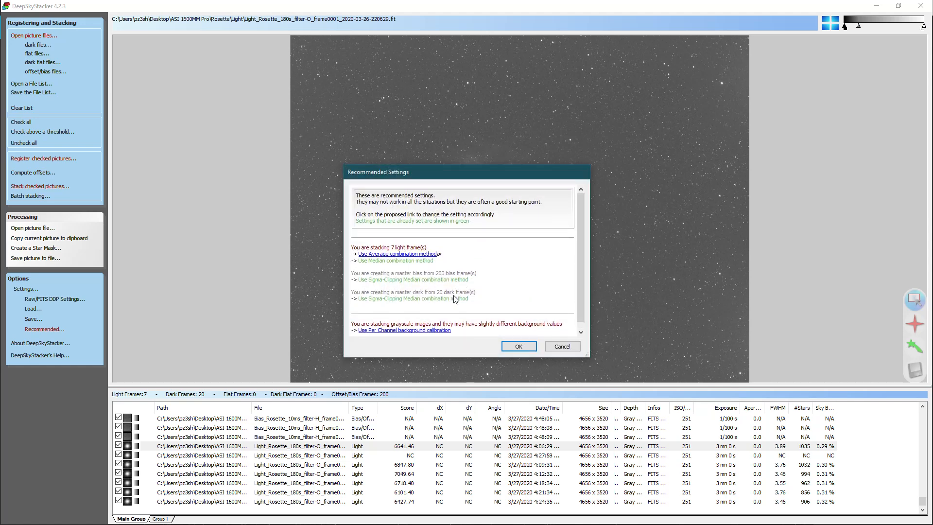
pyautogui.click(511, 346)
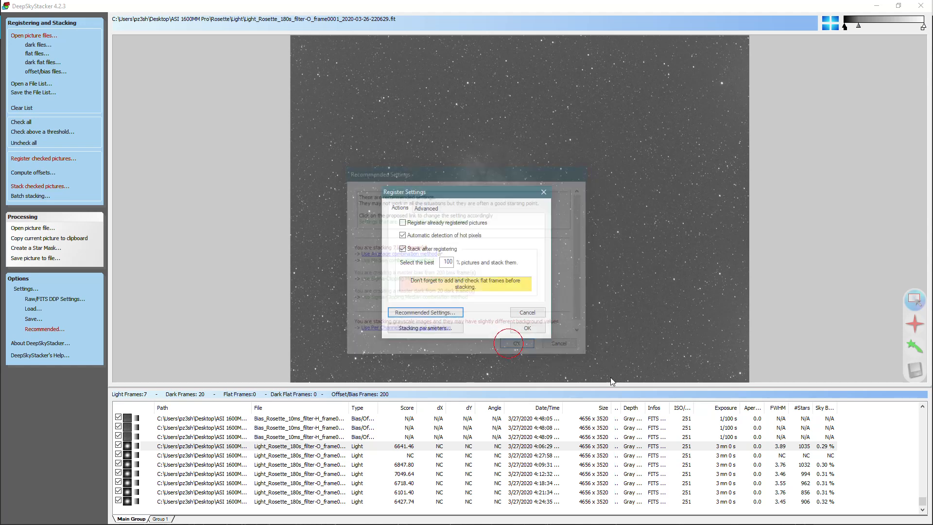
pyautogui.click(528, 328)
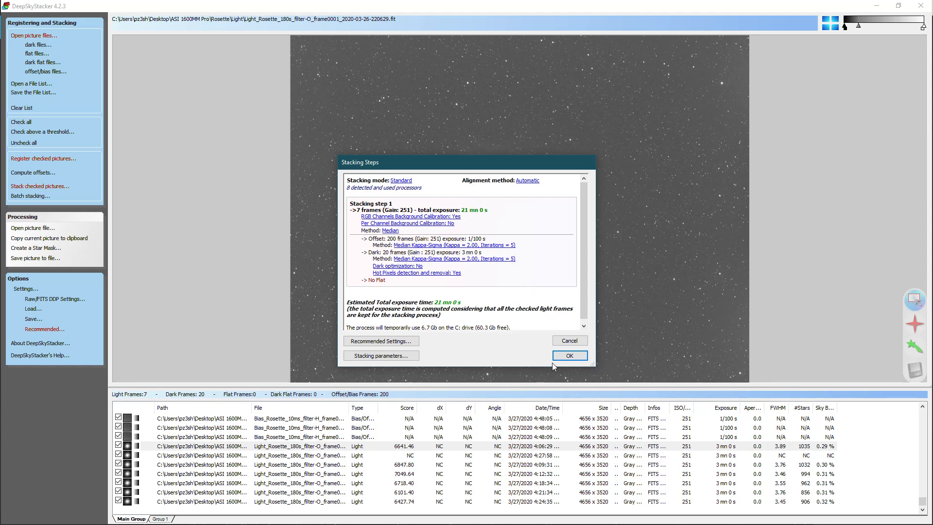
pyautogui.click(564, 353)
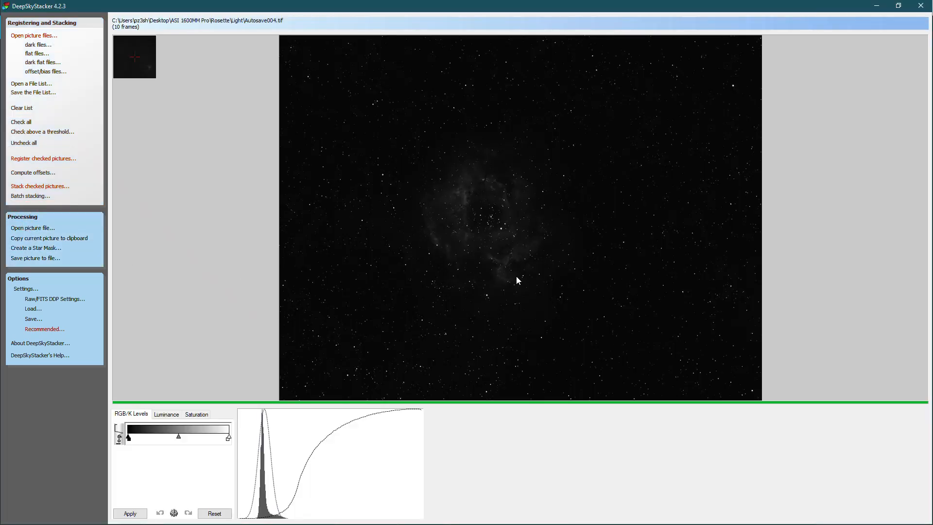
pyautogui.click(76, 257)
pyautogui.click(732, 141)
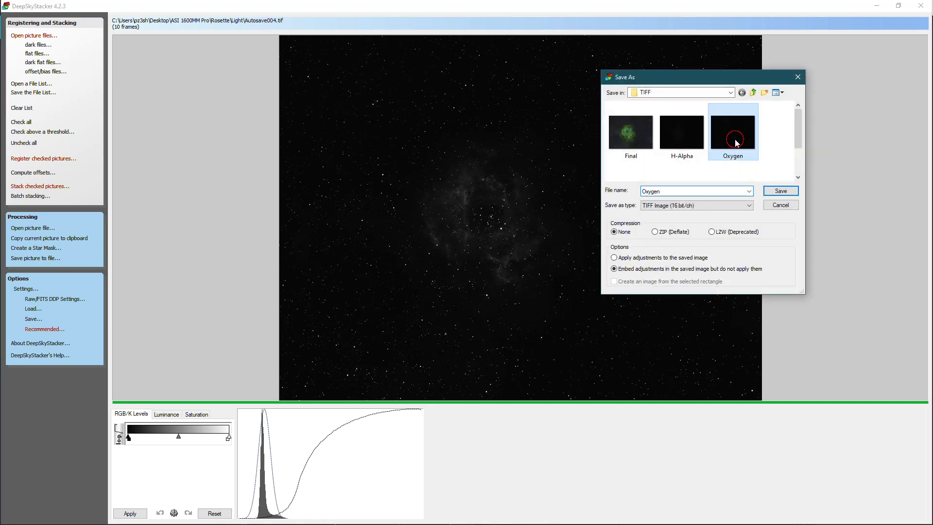
pyautogui.click(782, 205)
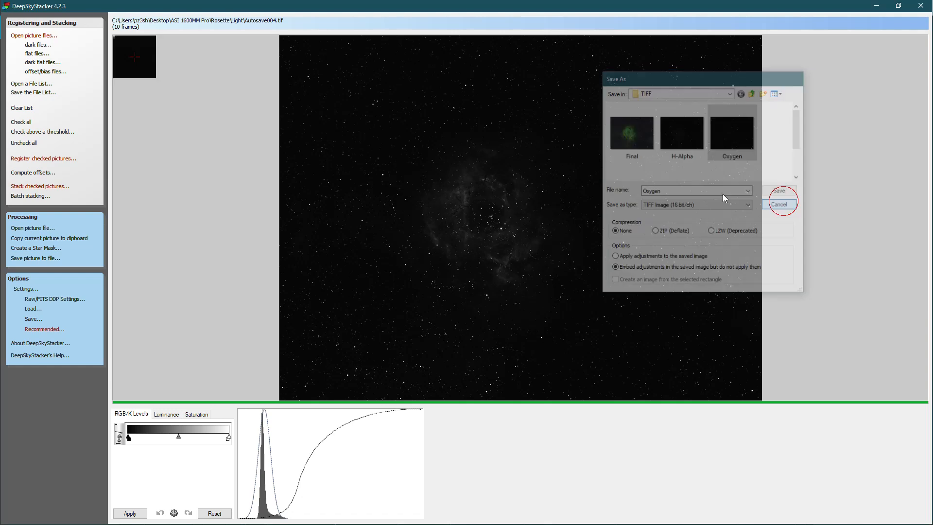
# Step: Return to the stacking file list and remove all O-filter light frames from it
pyautogui.click(65, 28)
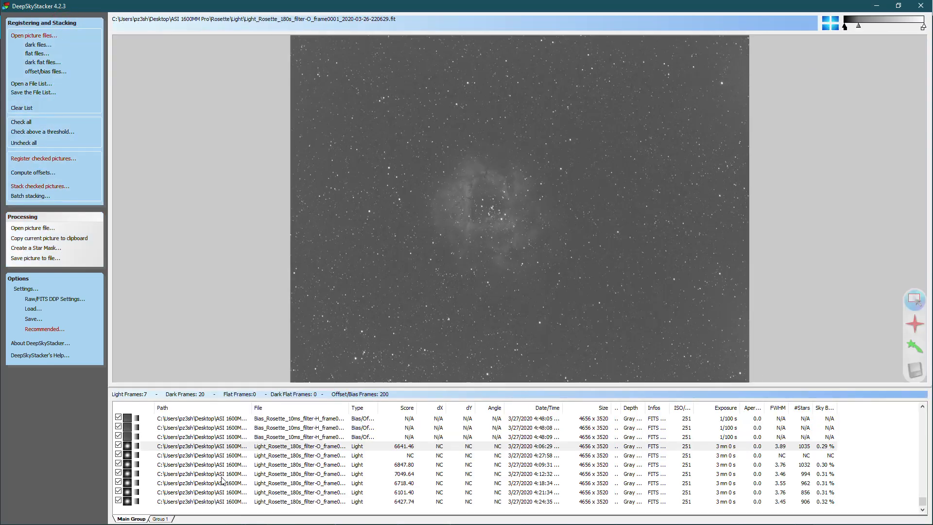
pyautogui.click(226, 501)
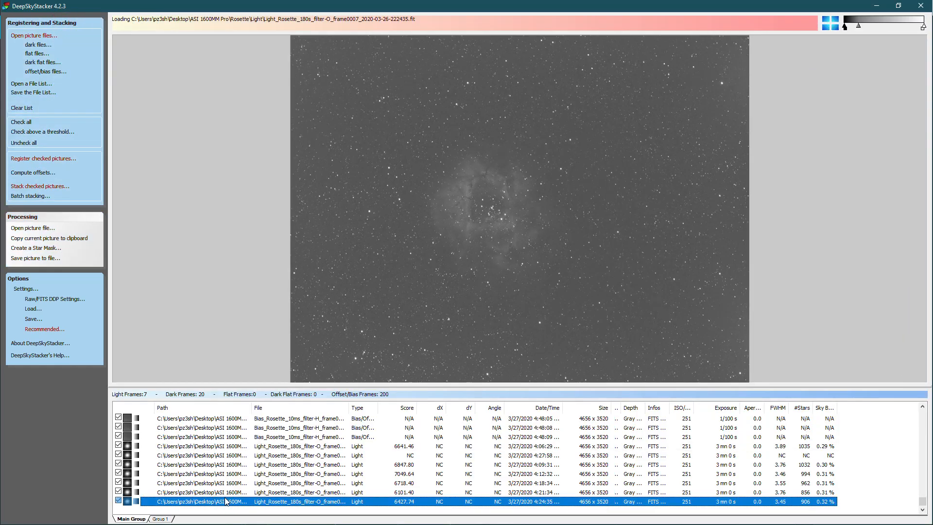
pyautogui.keyDown('shift'); pyautogui.click(206, 450); pyautogui.keyUp('shift')
pyautogui.rightClick(206, 449)
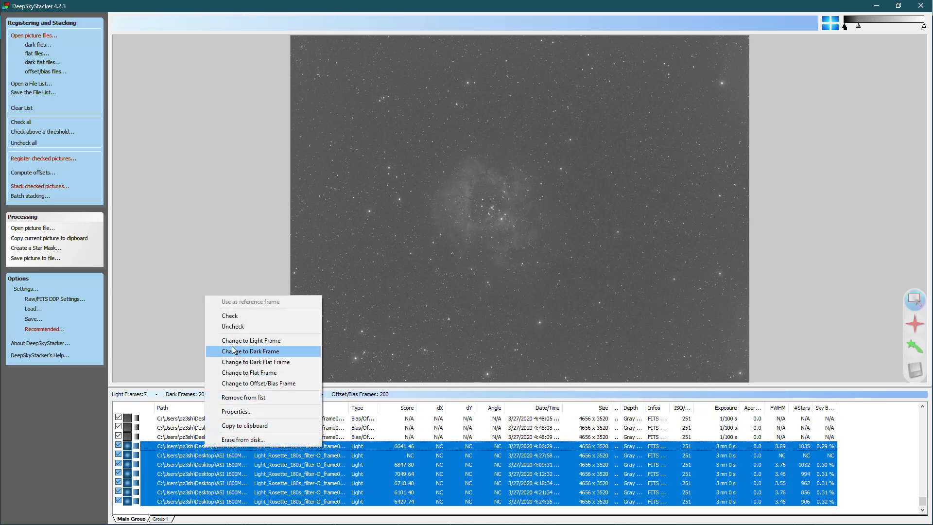
pyautogui.click(243, 398)
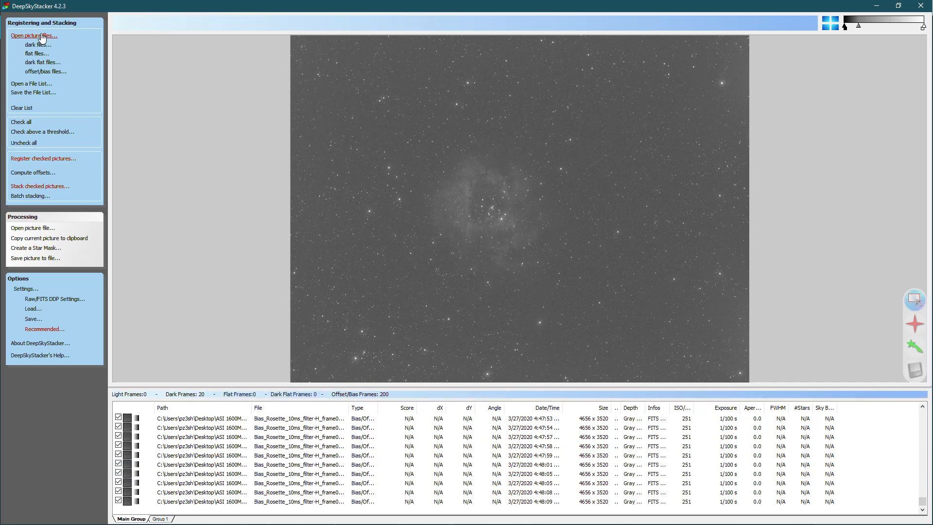
# Step: Add the S-filter light frames 0001 to 0004 from the Light folder to the file list
pyautogui.click(34, 36)
pyautogui.scroll(-3, 321, 155)
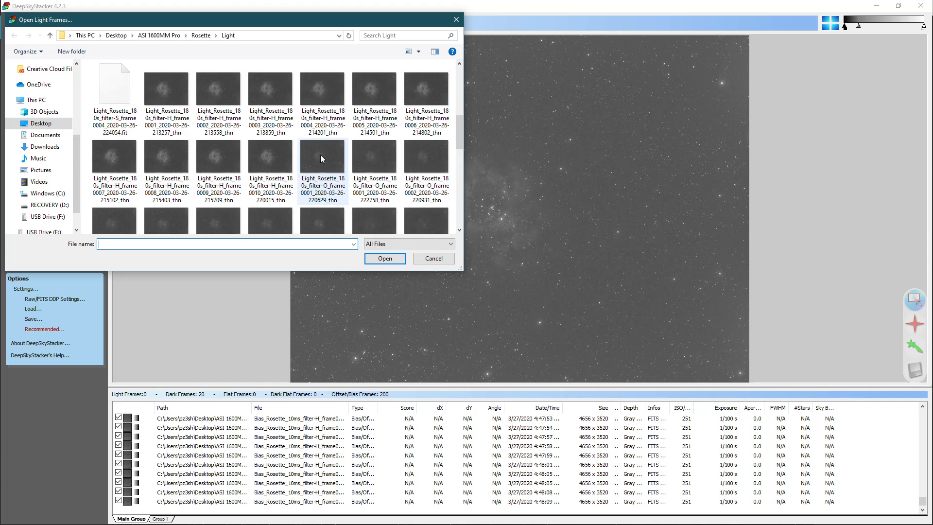
pyautogui.click(122, 163)
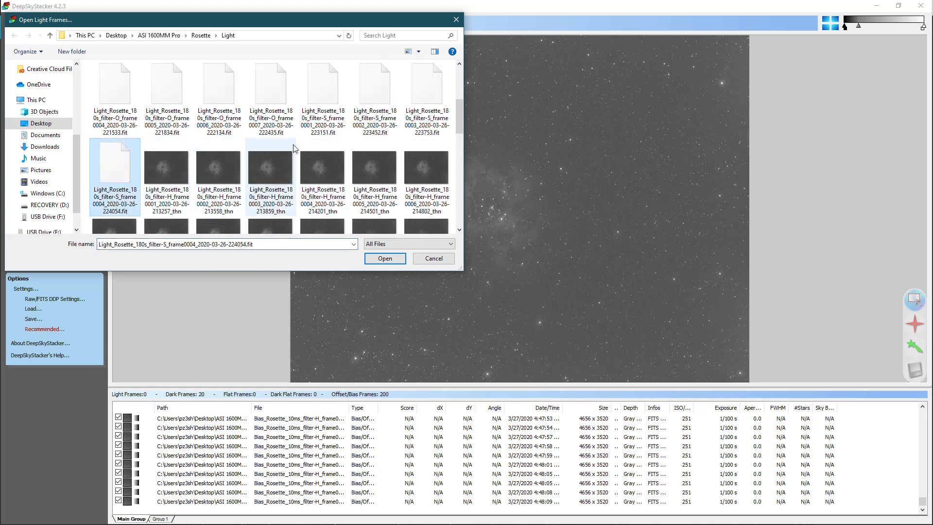
pyautogui.keyDown('shift'); pyautogui.click(334, 97); pyautogui.keyUp('shift')
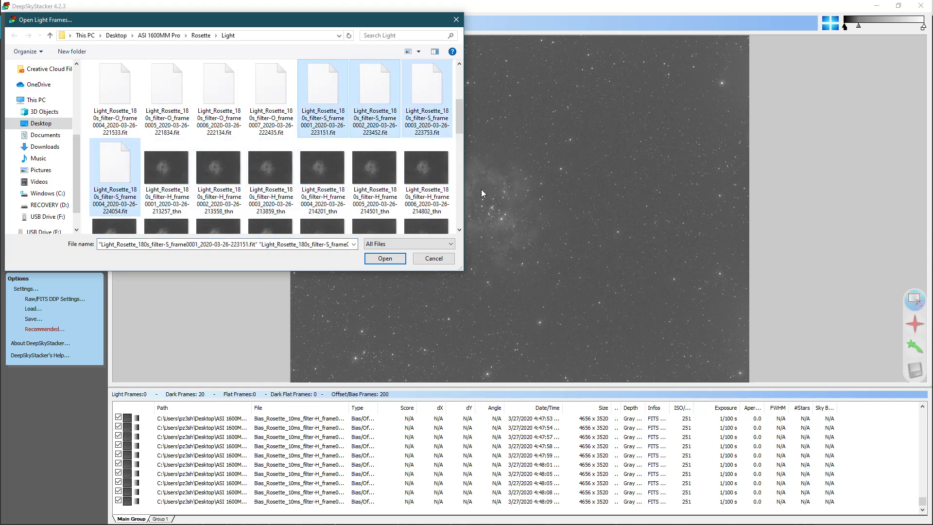
pyautogui.click(377, 246)
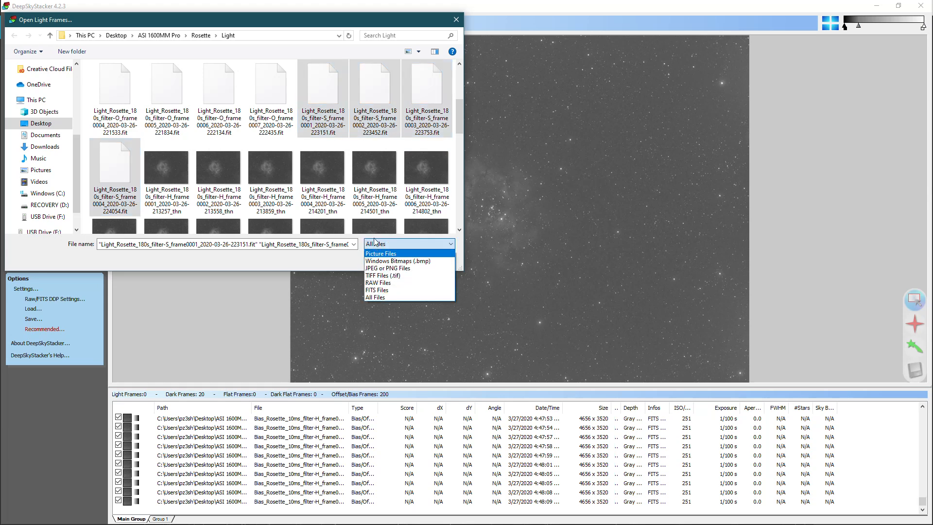
pyautogui.click(373, 240)
pyautogui.click(385, 259)
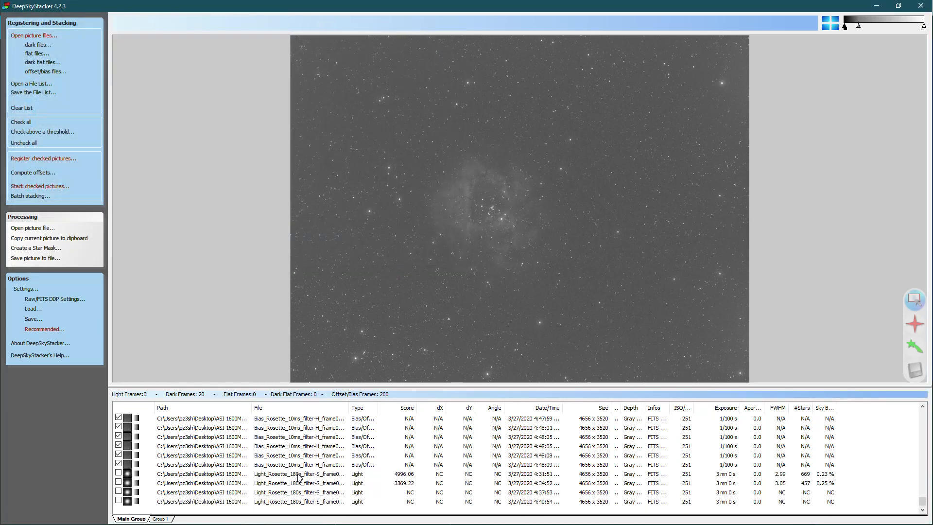
# Step: Preview the S-filter light frames 0001 to 0004 one by one and return to 0001 to judge their quality
pyautogui.click(219, 475)
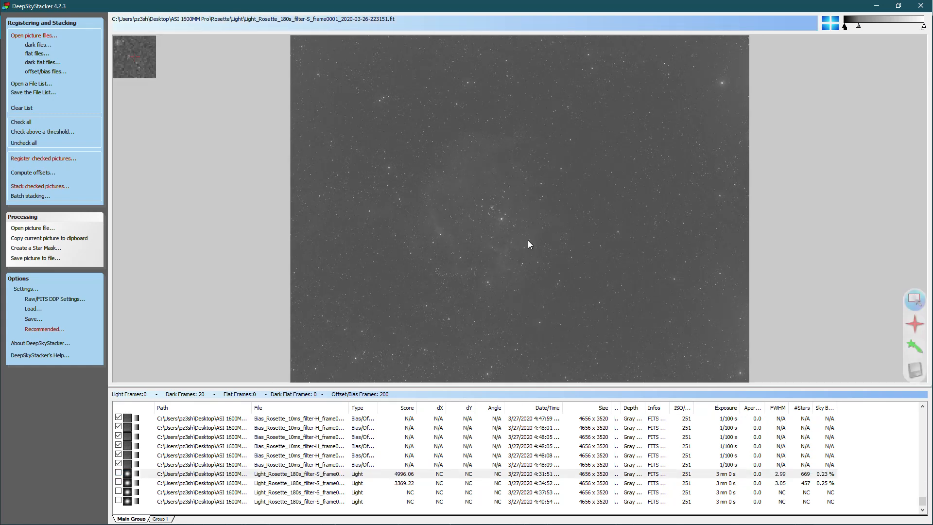
pyautogui.click(180, 484)
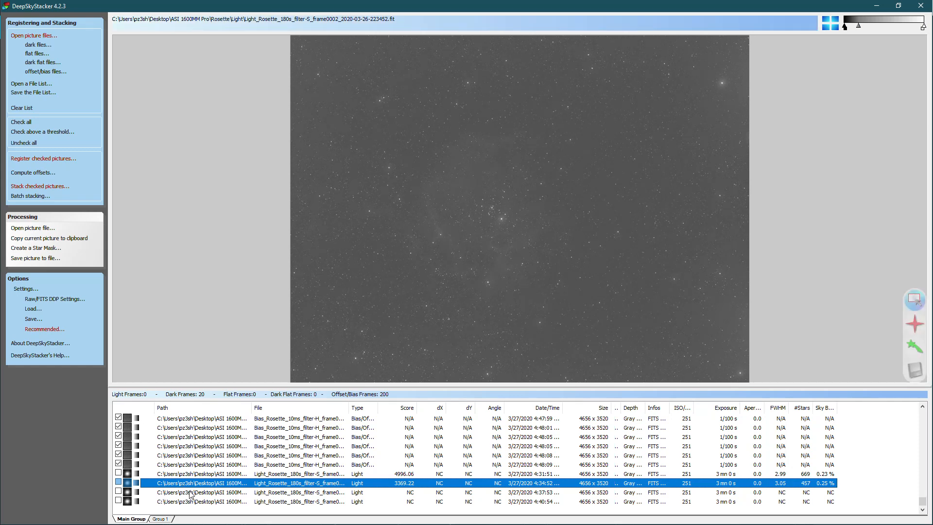
pyautogui.click(191, 493)
pyautogui.click(197, 501)
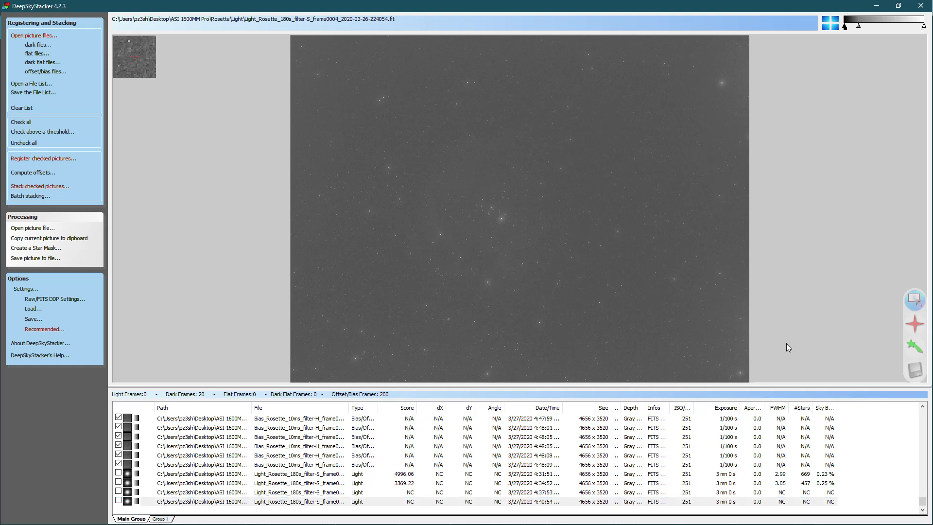
pyautogui.click(222, 475)
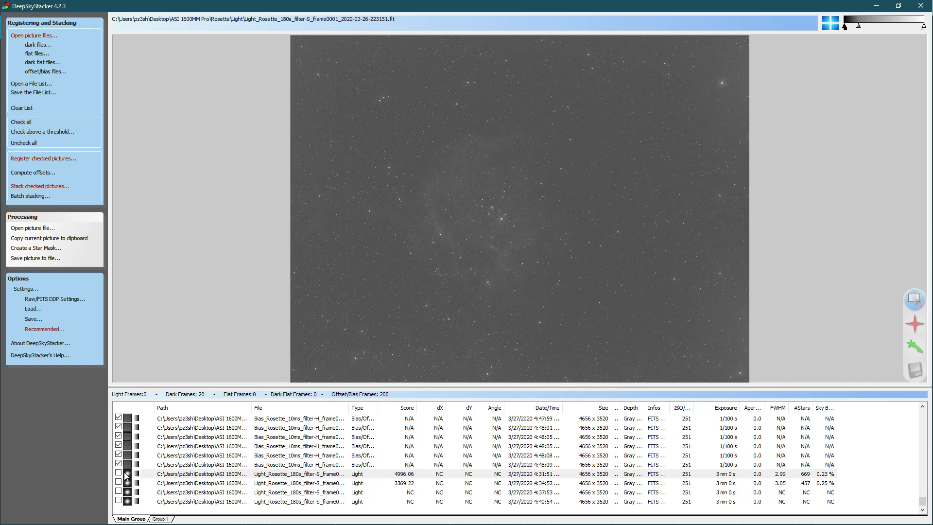
# Step: Check all four S-filter light frames, 0001 to 0004, for stacking and preview frame 0002 again
pyautogui.scroll(15, 194, 464)
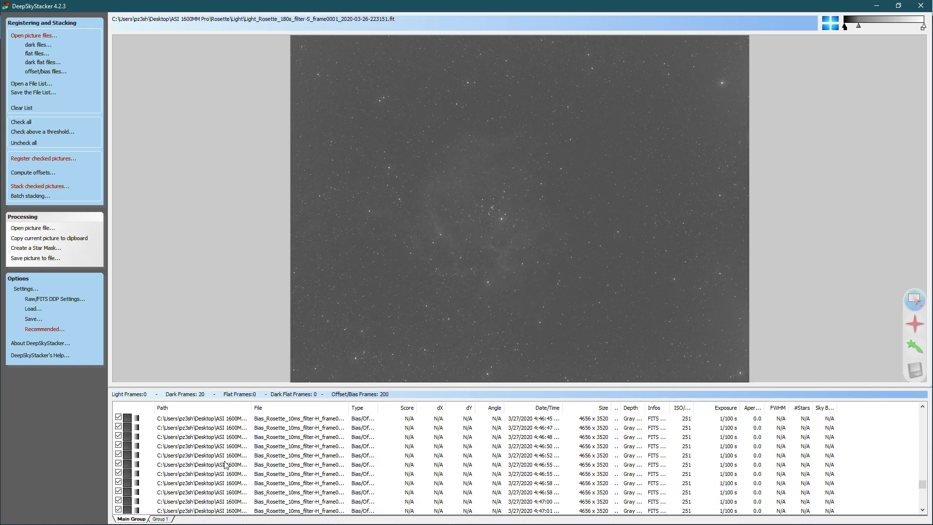
pyautogui.scroll(20, 235, 458)
pyautogui.scroll(-20, 927, 445)
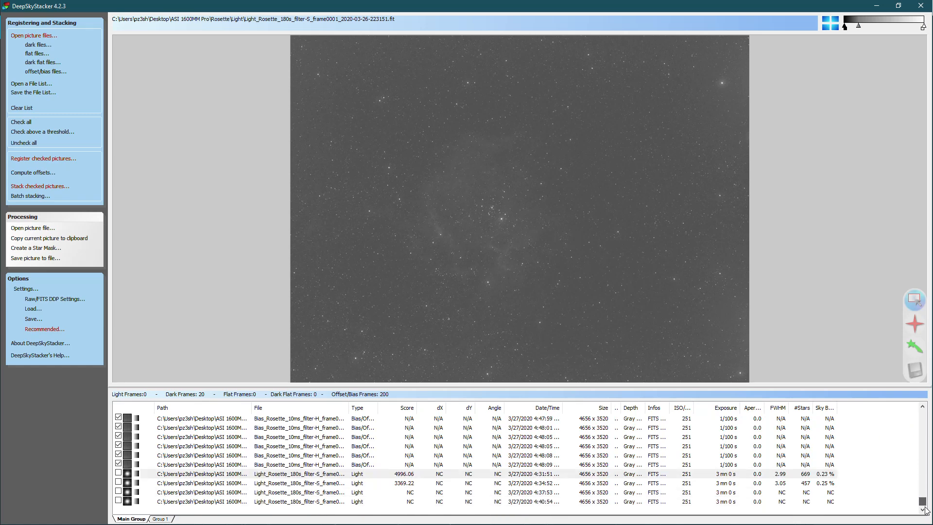
pyautogui.click(118, 483)
pyautogui.click(118, 492)
pyautogui.click(118, 502)
pyautogui.click(220, 485)
pyautogui.scroll(20, 256, 446)
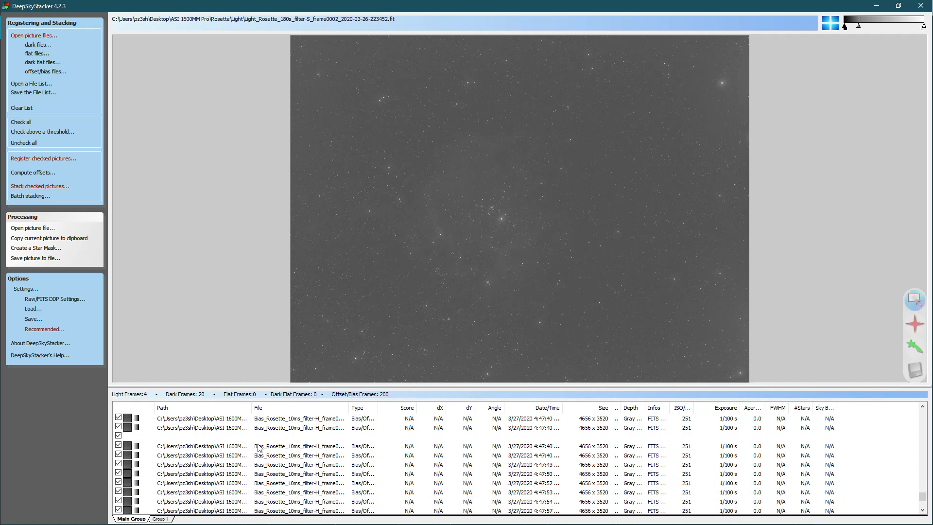
pyautogui.scroll(15, 261, 447)
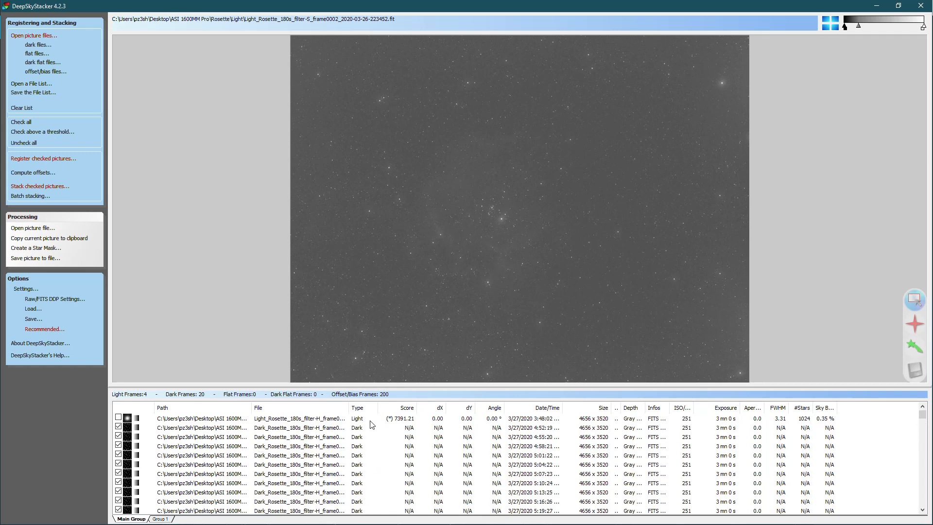
# Step: Check that the H-filter light frame is set as reference frame and review the stacking steps without starting the process
pyautogui.rightClick(184, 421)
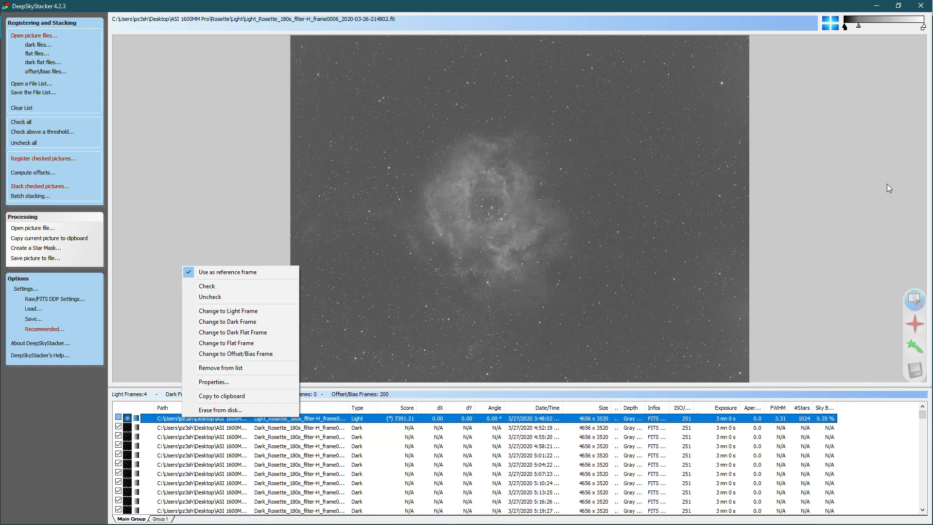
pyautogui.click(834, 178)
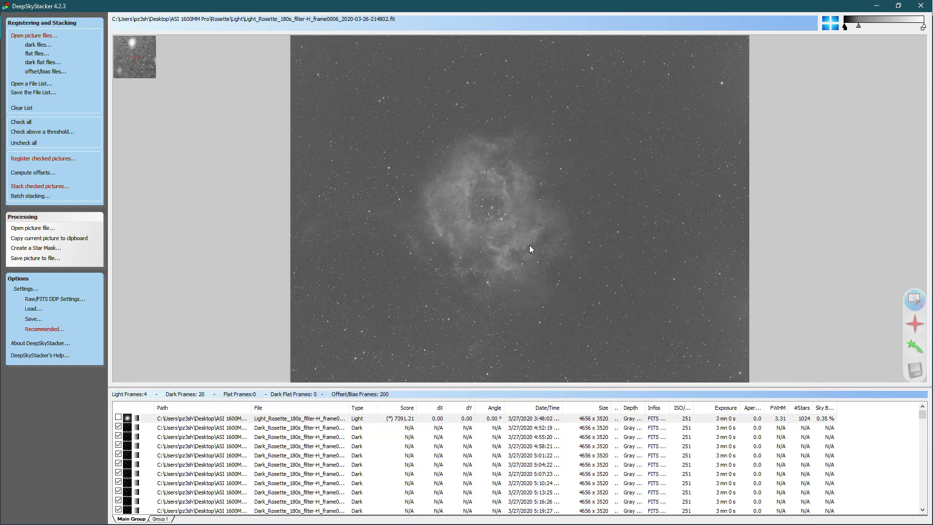
pyautogui.click(49, 159)
pyautogui.click(527, 329)
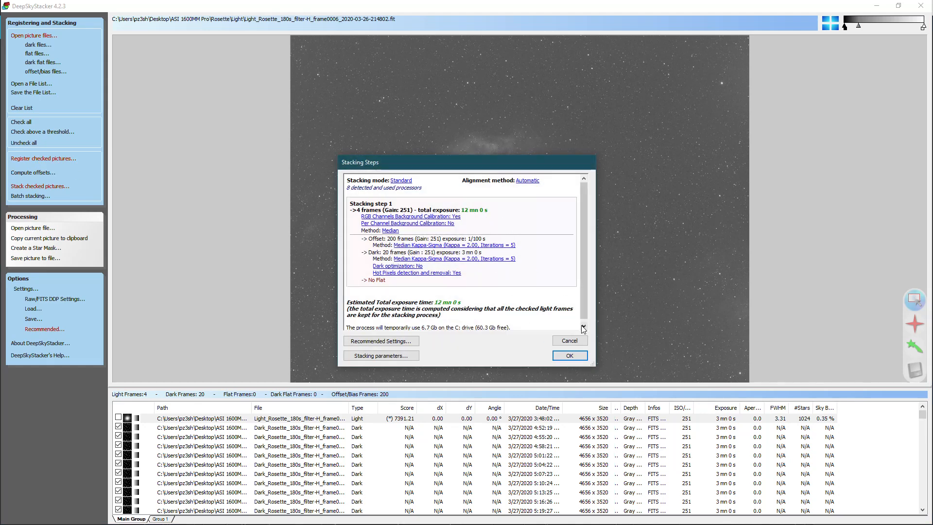
pyautogui.click(569, 341)
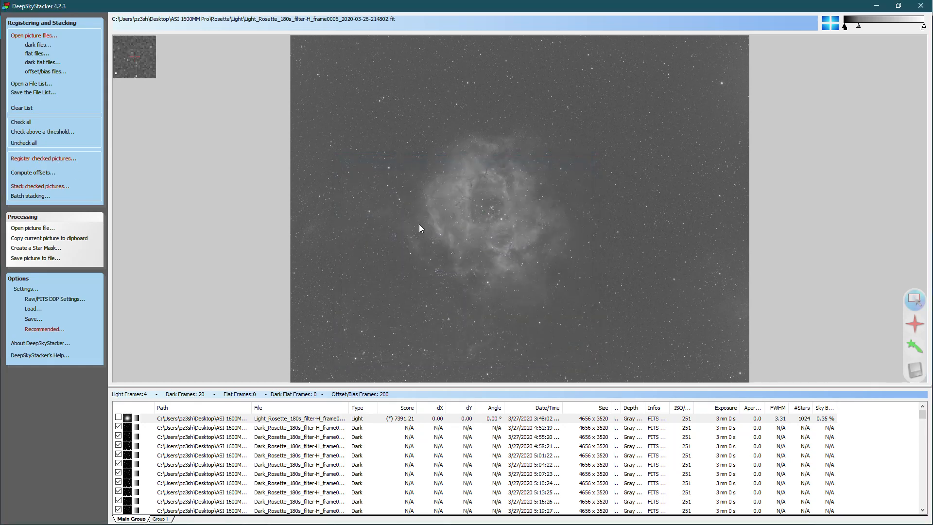
# Step: Check the existing TIFF folder files when saving the stacked picture, then leave without saving
pyautogui.click(34, 219)
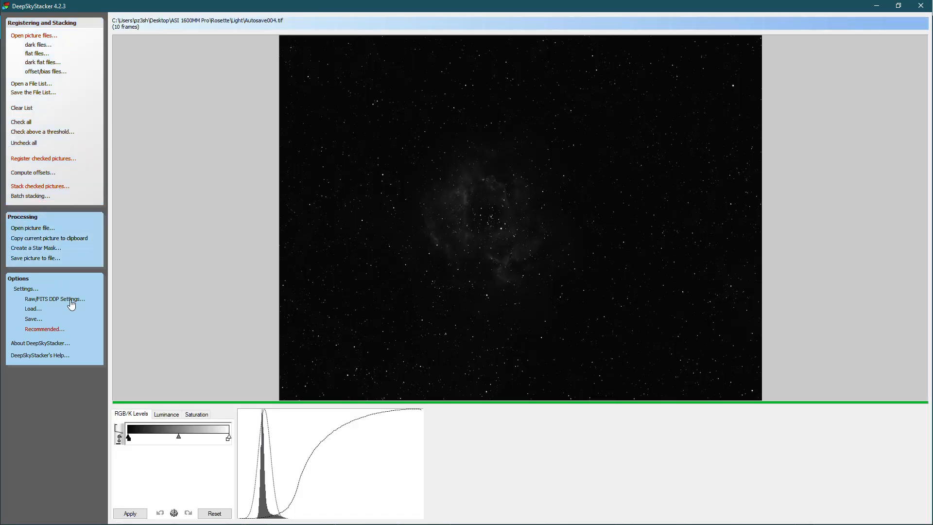
pyautogui.click(37, 264)
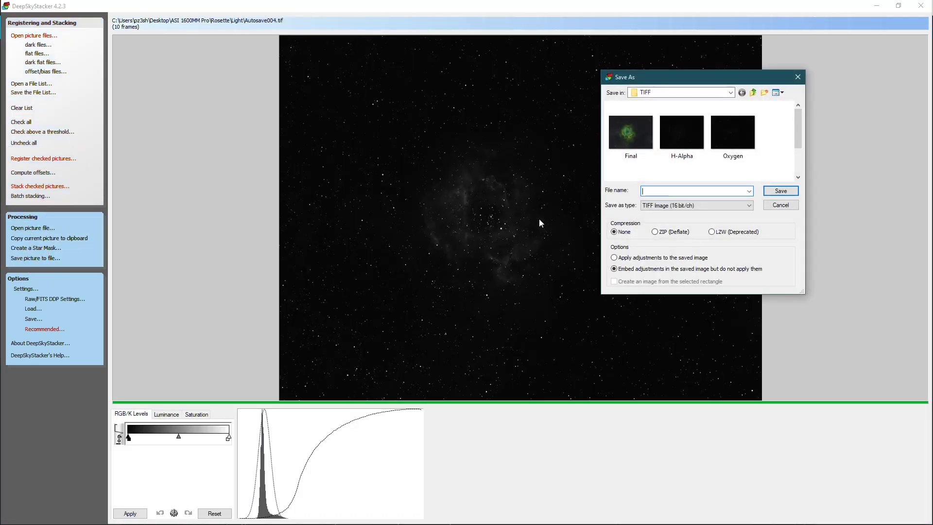
pyautogui.scroll(-1, 685, 162)
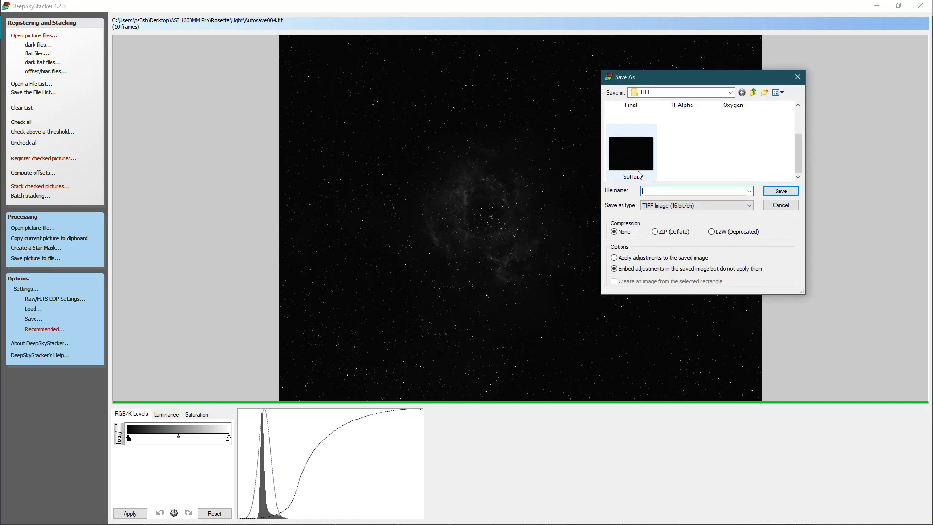
pyautogui.click(791, 208)
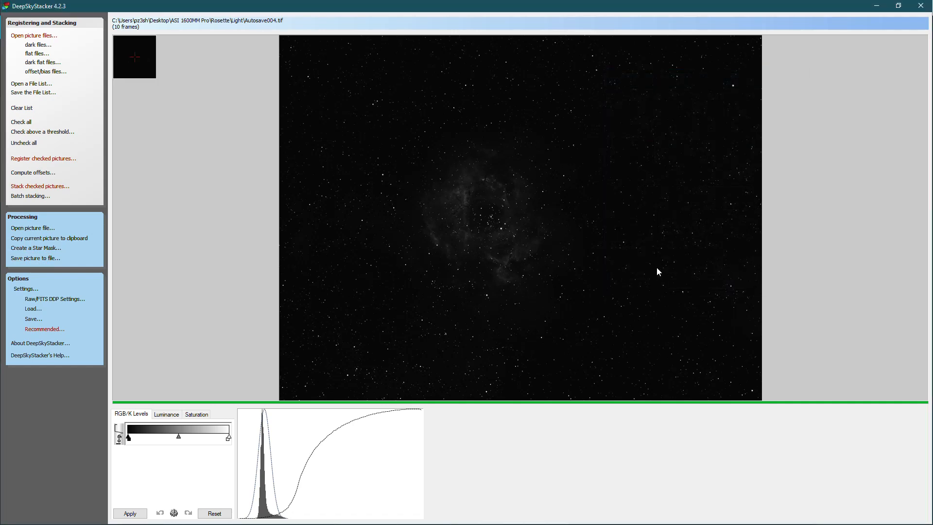
# Step: Close DeepSkyStacker without saving the changes to the file list and settings
pyautogui.click(921, 6)
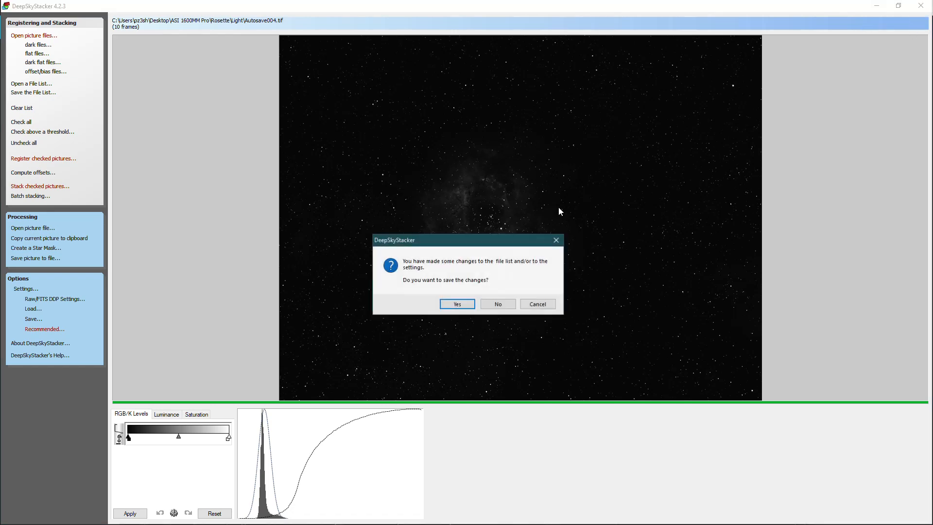
pyautogui.click(501, 305)
pyautogui.click(922, 8)
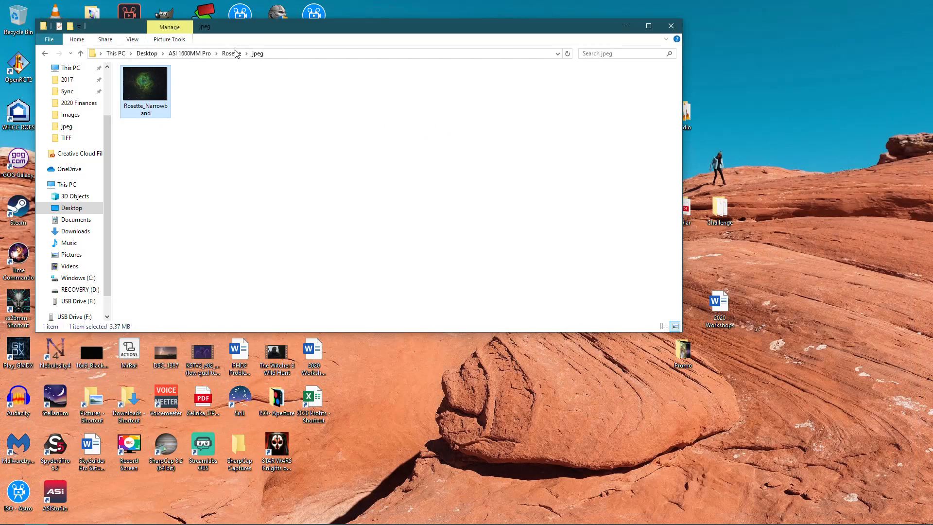
# Step: Go to the TIFF folder inside Rosette and open the H-Alpha, Oxygen and Sulfur images in Photoshop
pyautogui.click(227, 53)
pyautogui.doubleClick(368, 94)
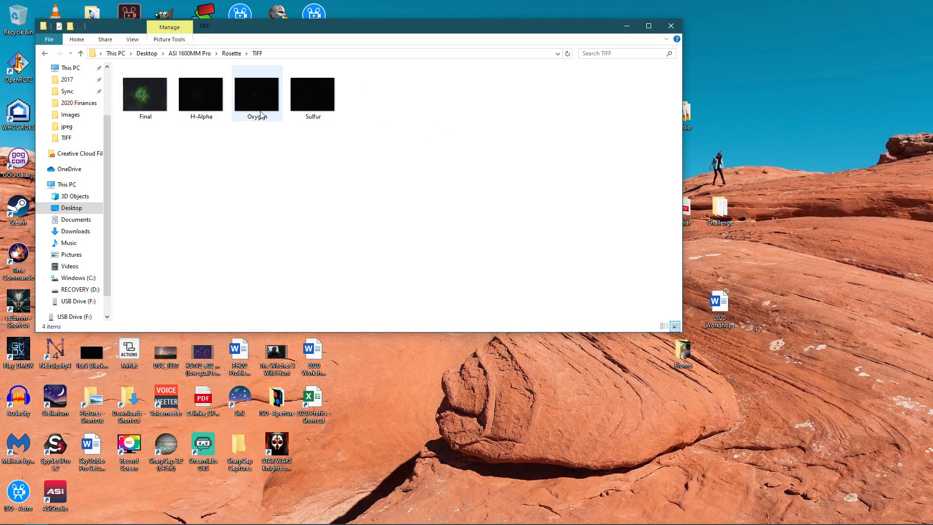
pyautogui.moveTo(354, 171); pyautogui.dragTo(211, 88)
pyautogui.click(224, 102)
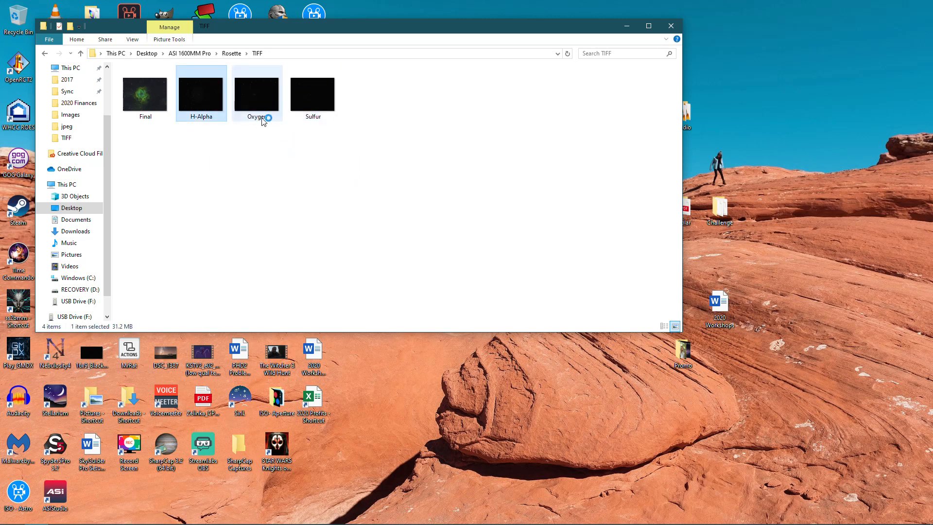
pyautogui.moveTo(241, 168); pyautogui.dragTo(334, 92)
pyautogui.rightClick(333, 90)
pyautogui.click(341, 96)
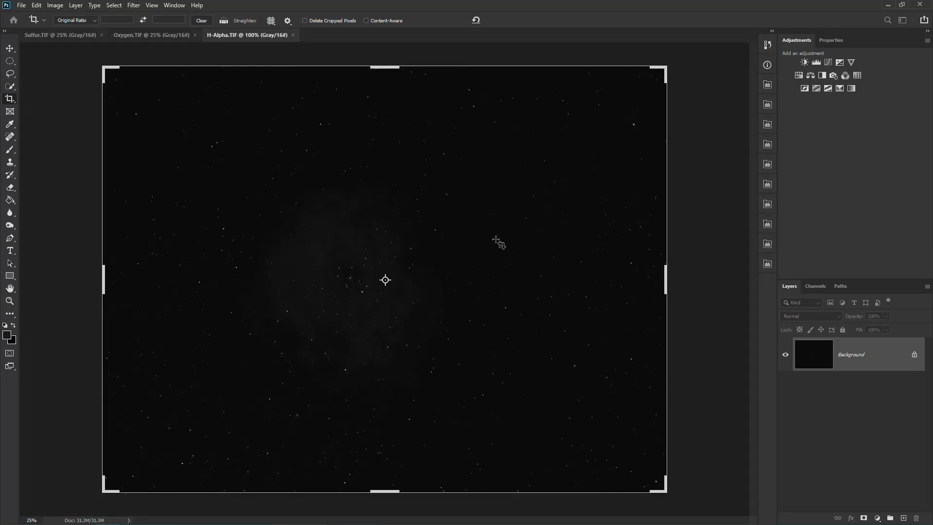
# Step: Convert the H-Alpha.TIF image from grayscale to RGB Color mode
pyautogui.click(10, 301)
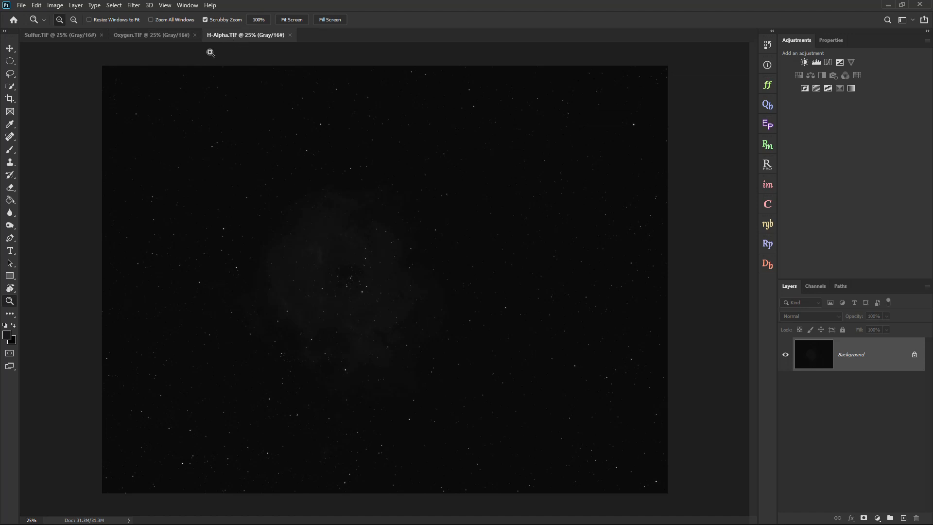
pyautogui.click(55, 4)
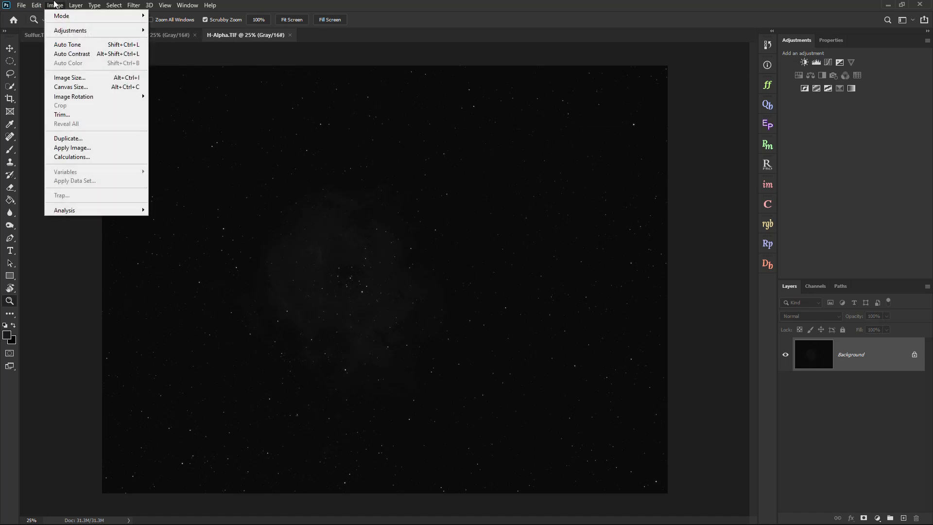
pyautogui.moveTo(58, 16)
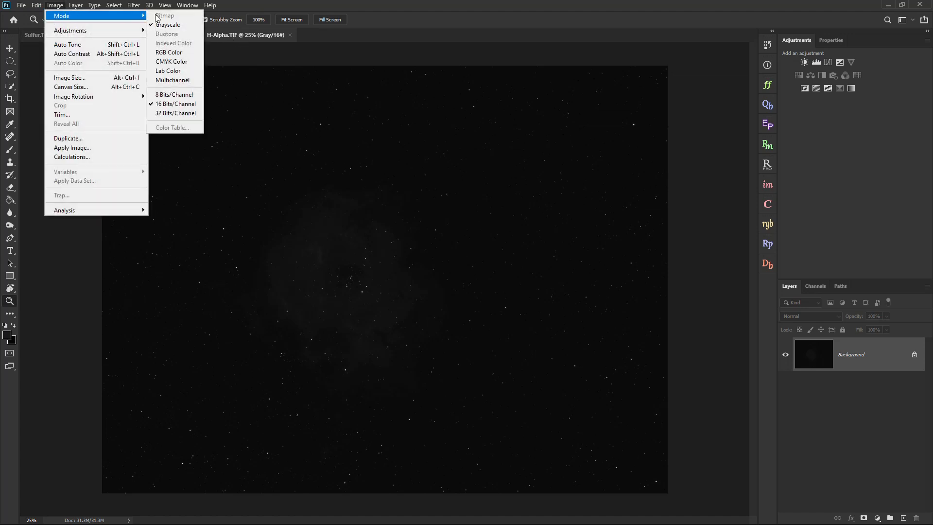
pyautogui.click(186, 54)
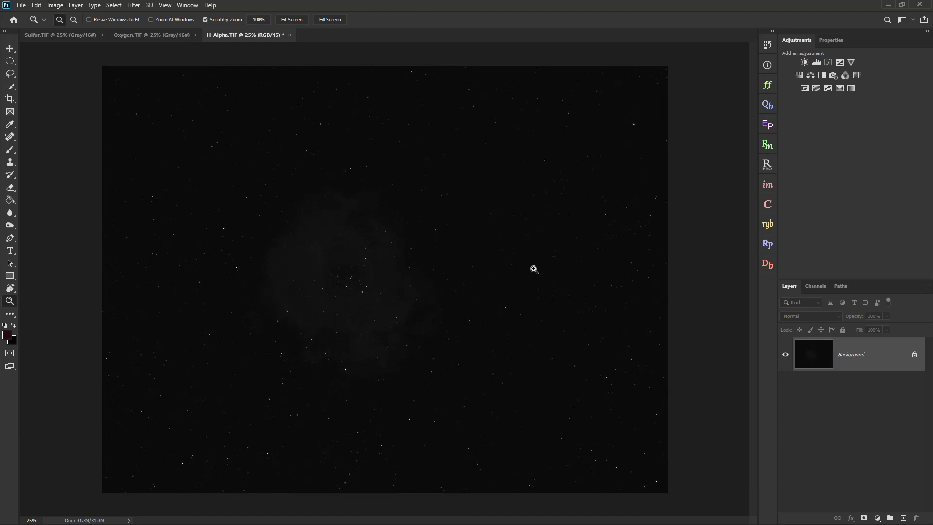
# Step: Show the channels of H-Alpha.TIF, view Red and Green individually, and look at the Oxygen and Sulfur images before returning to H-Alpha
pyautogui.click(820, 286)
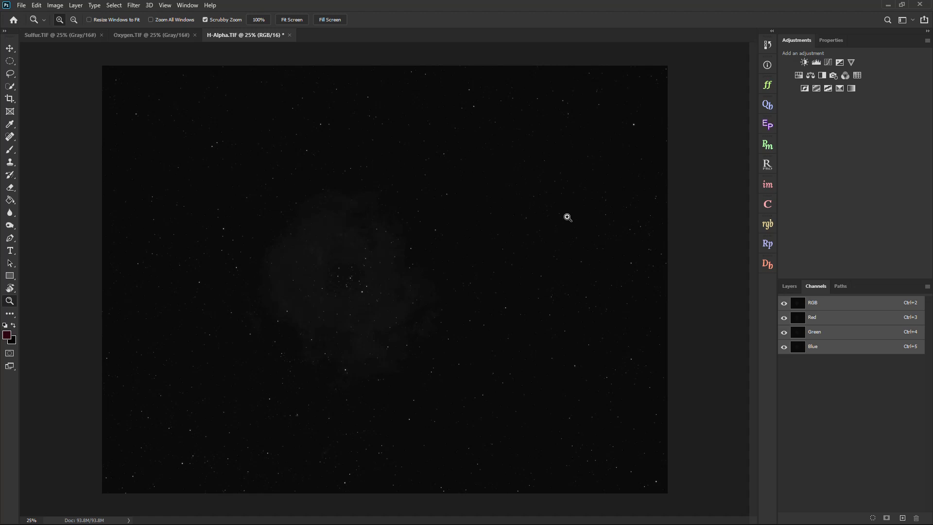
pyautogui.click(10, 48)
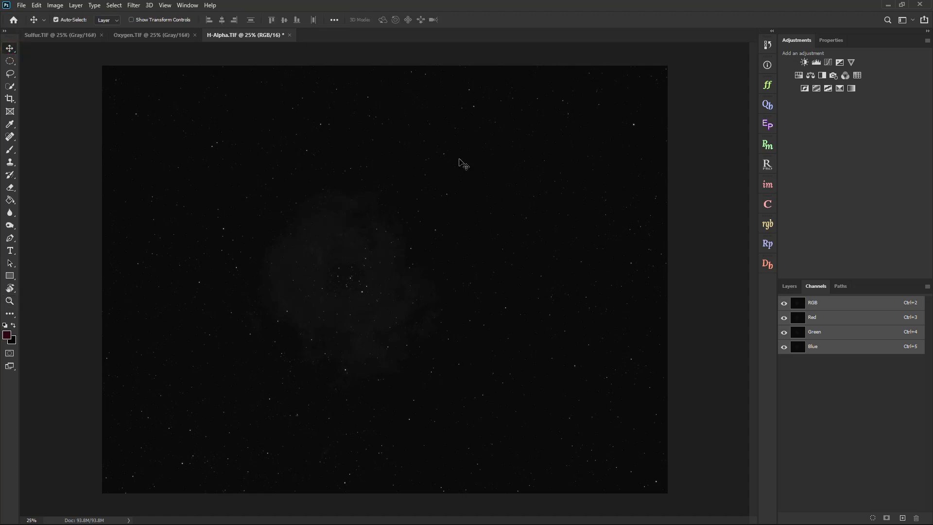
pyautogui.click(847, 323)
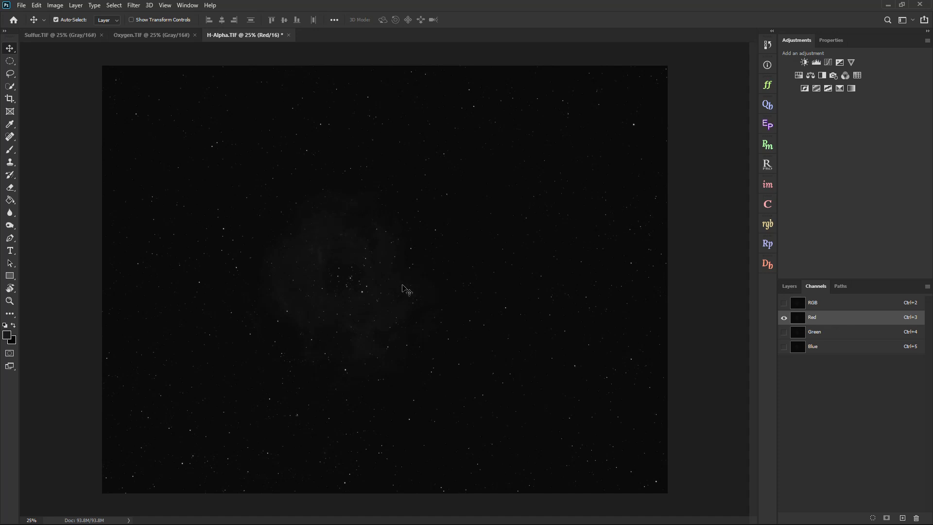
pyautogui.click(816, 334)
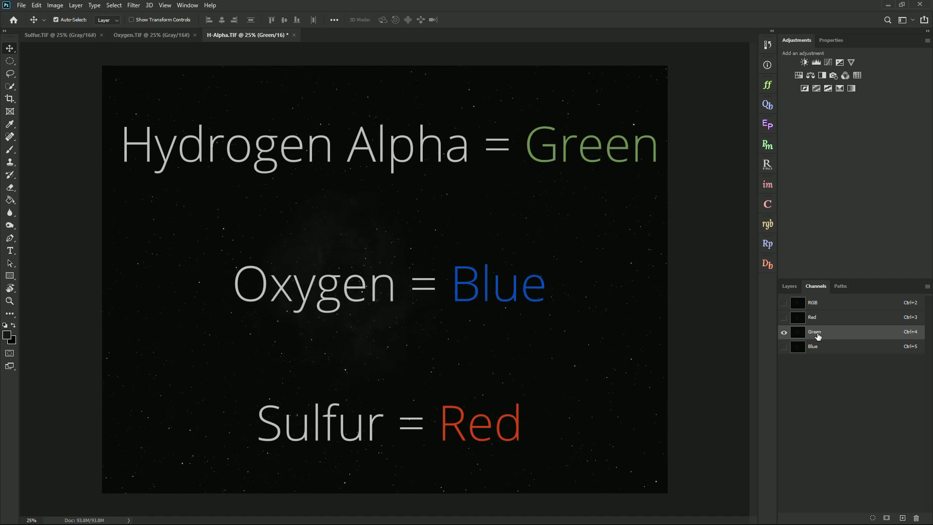
pyautogui.click(151, 39)
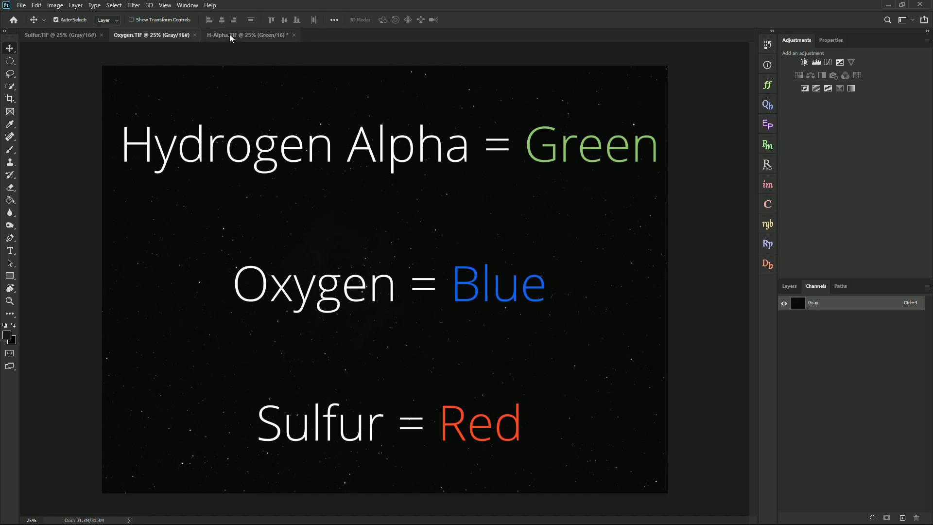
pyautogui.click(75, 35)
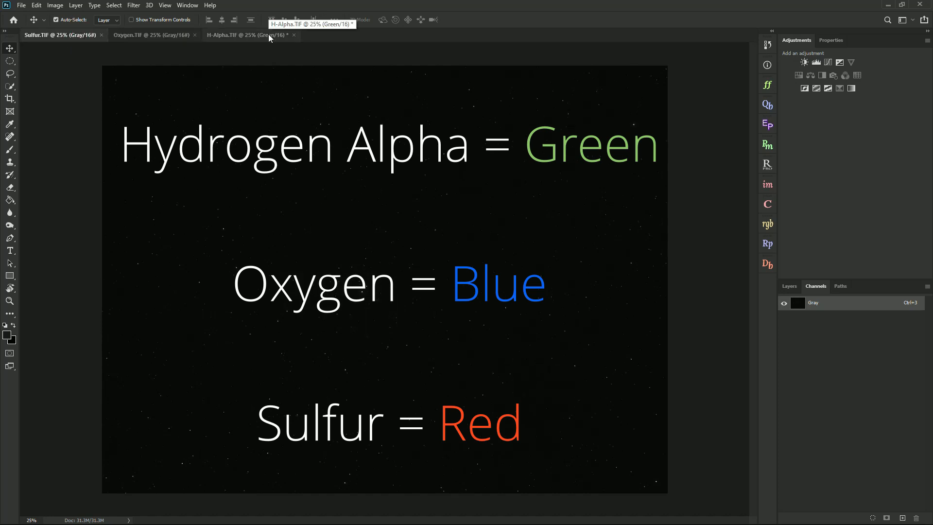
pyautogui.click(267, 35)
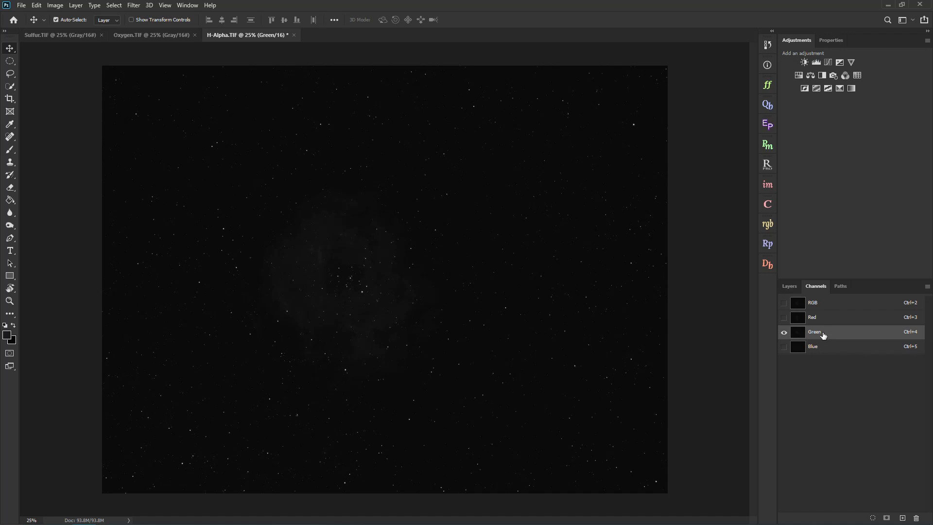
# Step: Copy the entire Oxygen.TIF image and paste it into the Blue channel of H-Alpha.TIF
pyautogui.click(816, 320)
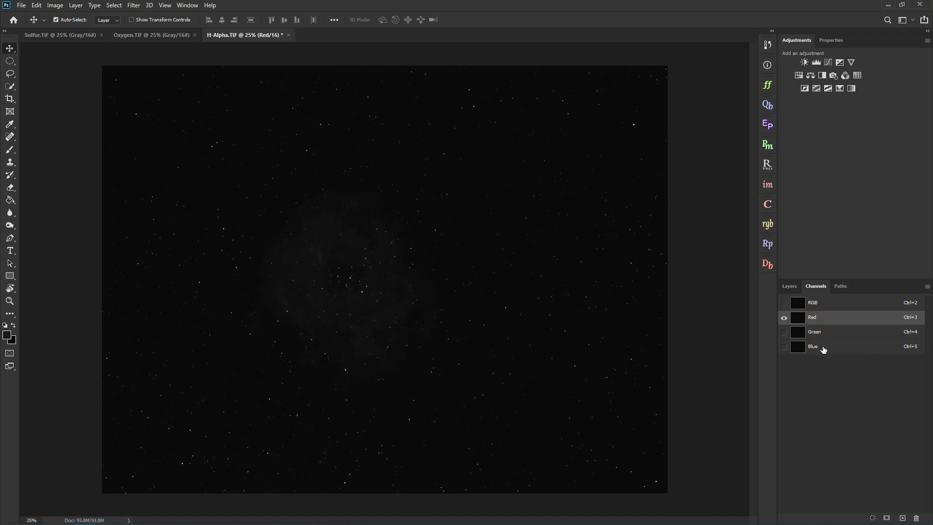
pyautogui.click(824, 348)
pyautogui.click(184, 35)
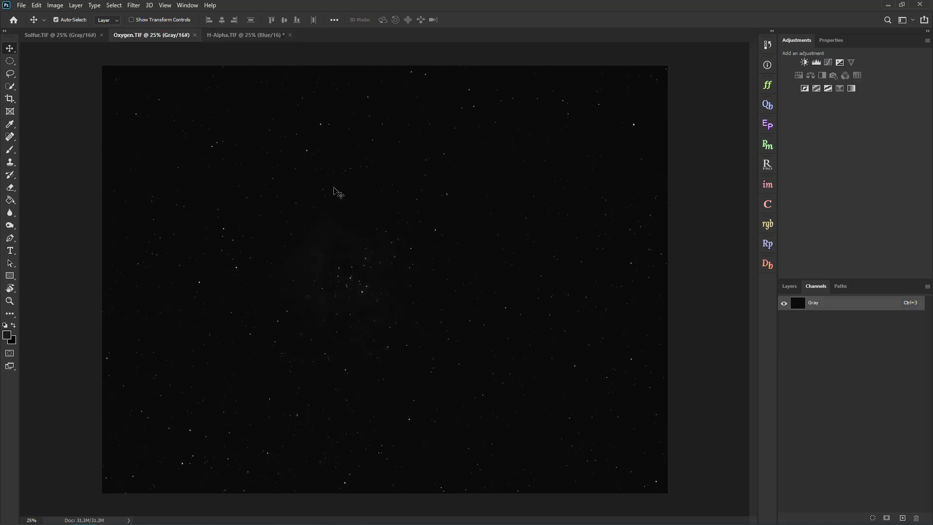
pyautogui.hotkey('ctrl', 'a')
pyautogui.hotkey('ctrl', 'c')
pyautogui.click(248, 36)
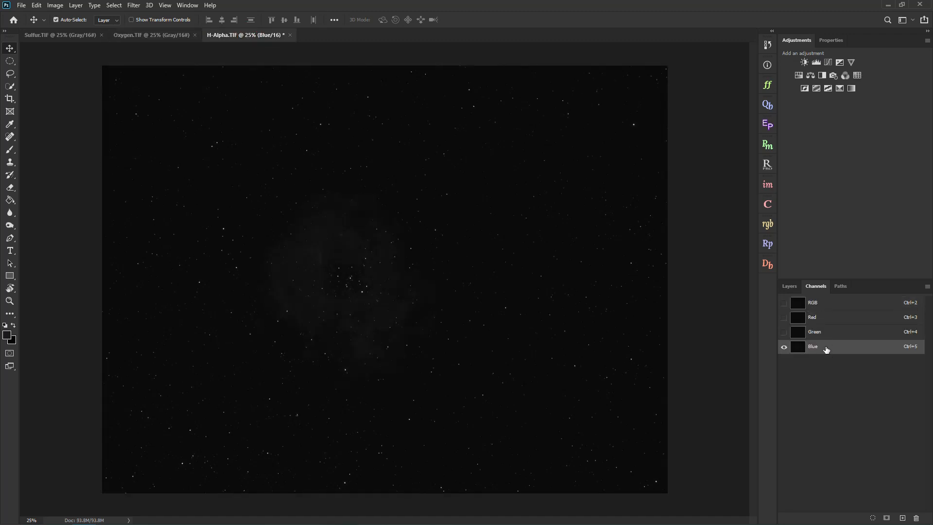
pyautogui.hotkey('ctrl', 'v')
pyautogui.press('ctrl')
# Step: Copy the entire Sulfur.TIF image, paste it into the Red channel of H-Alpha.TIF and clear the selection
pyautogui.hotkey('ctrl', 'a')
pyautogui.click(814, 319)
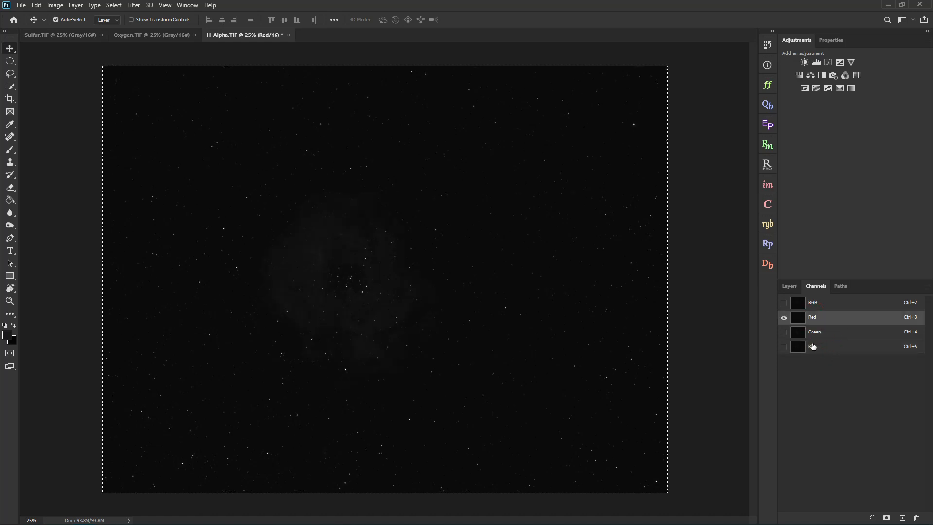
pyautogui.click(60, 35)
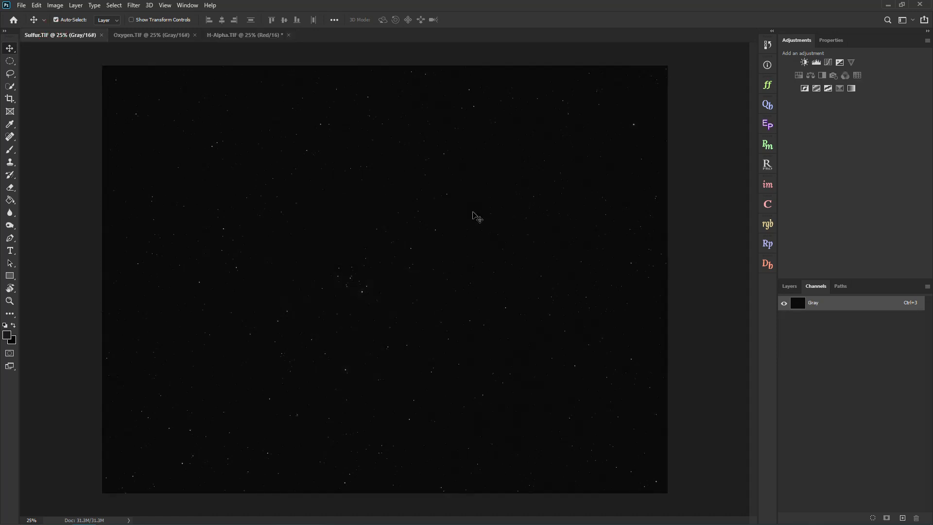
pyautogui.hotkey('ctrl', 'a')
pyautogui.click(247, 35)
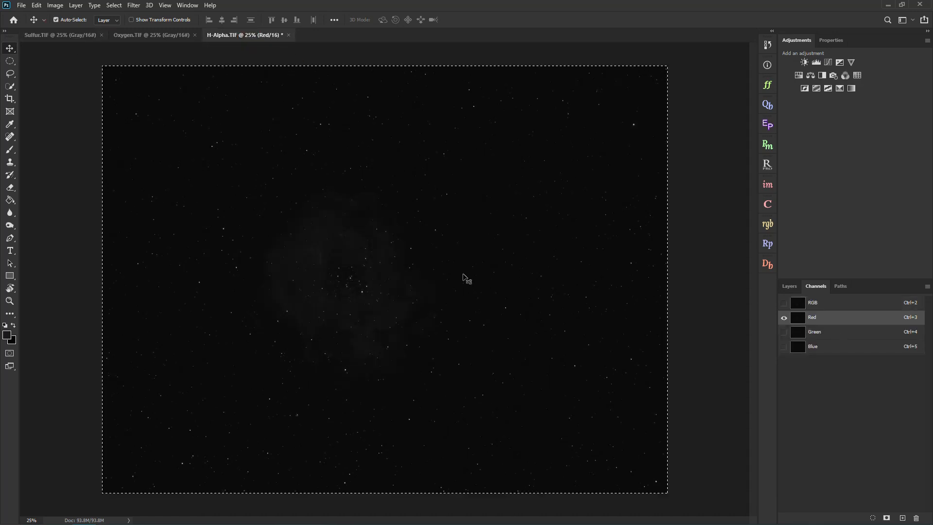
pyautogui.hotkey('ctrl', 'v')
pyautogui.click(8, 301)
pyautogui.hotkey('ctrl', 'd')
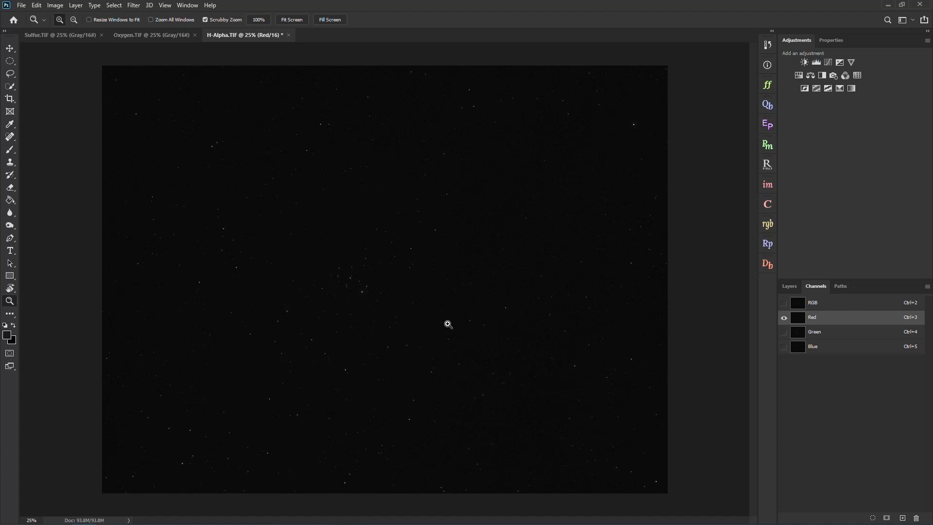
# Step: Show Green and Blue together with Red, toggle the channels over magnified stars to check their alignment, and fit the image on screen
pyautogui.moveTo(358, 291); pyautogui.dragTo(469, 360)
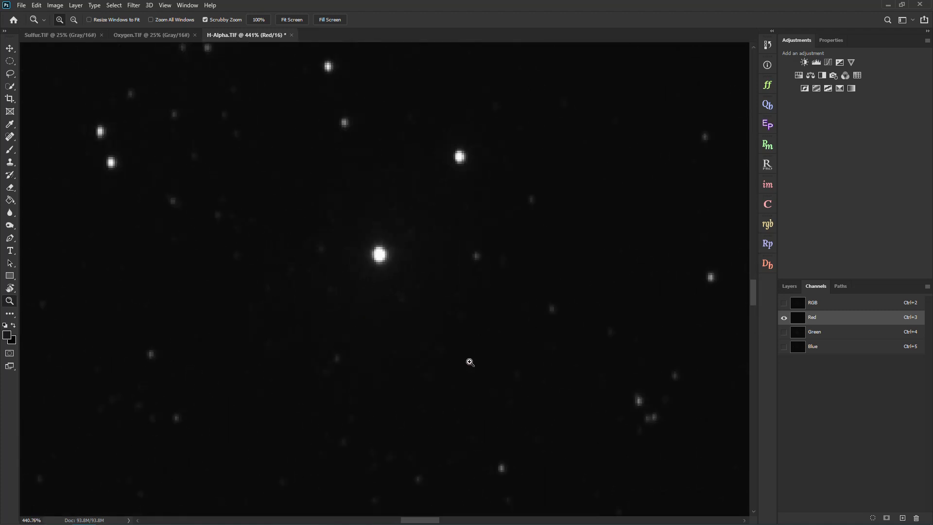
pyautogui.click(785, 331)
pyautogui.click(783, 347)
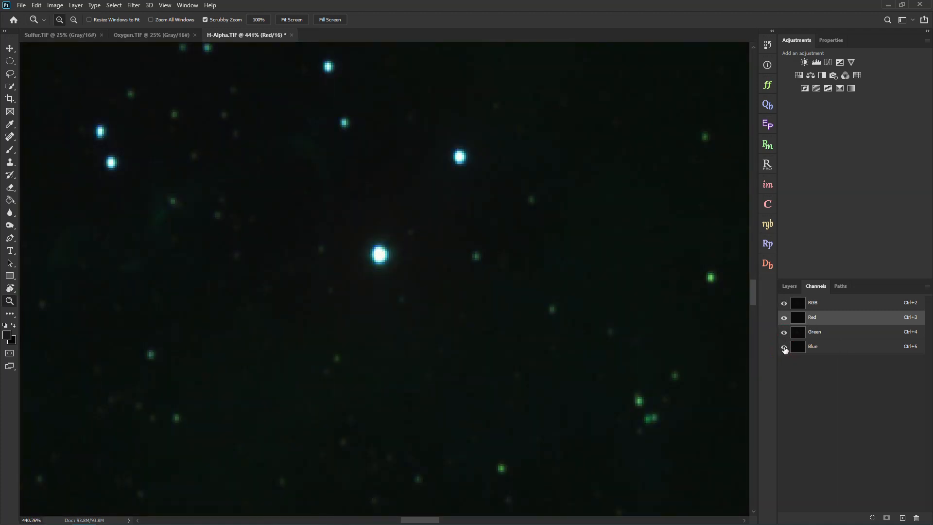
pyautogui.click(783, 318)
pyautogui.click(784, 331)
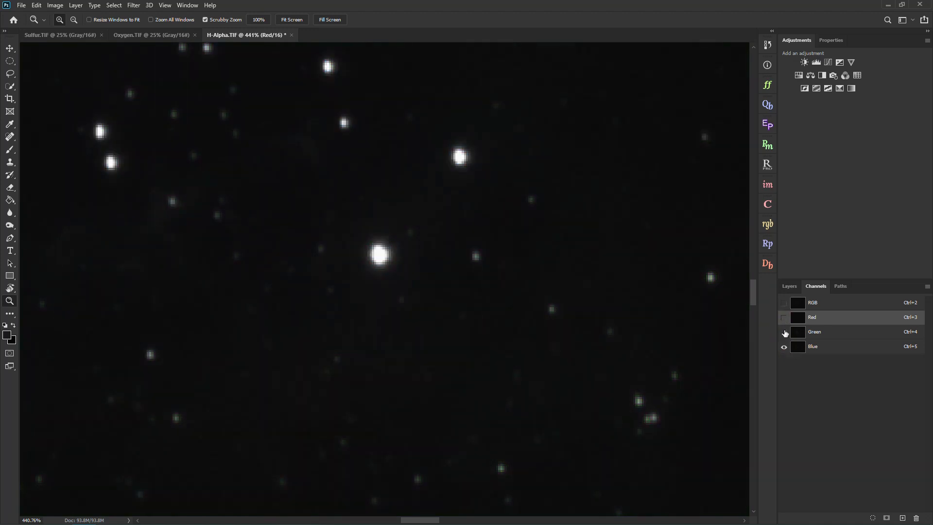
pyautogui.click(784, 332)
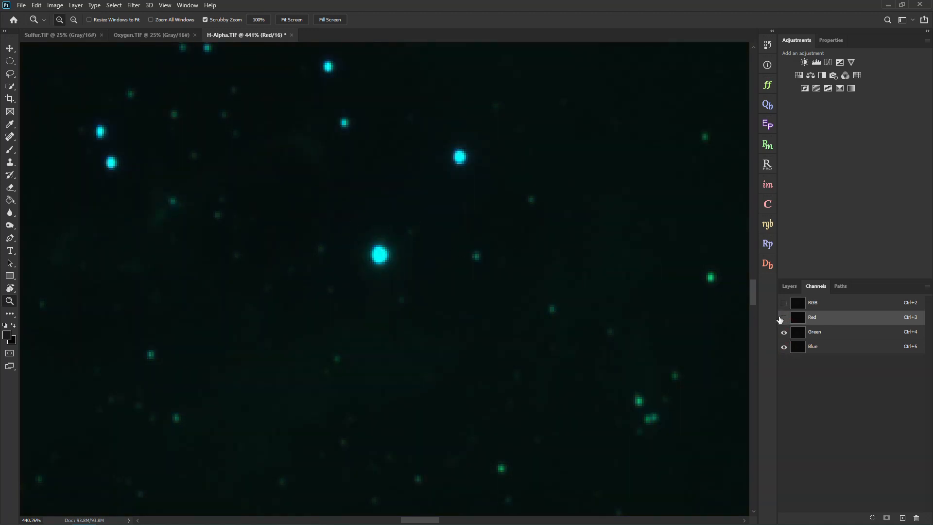
pyautogui.click(784, 318)
pyautogui.click(10, 48)
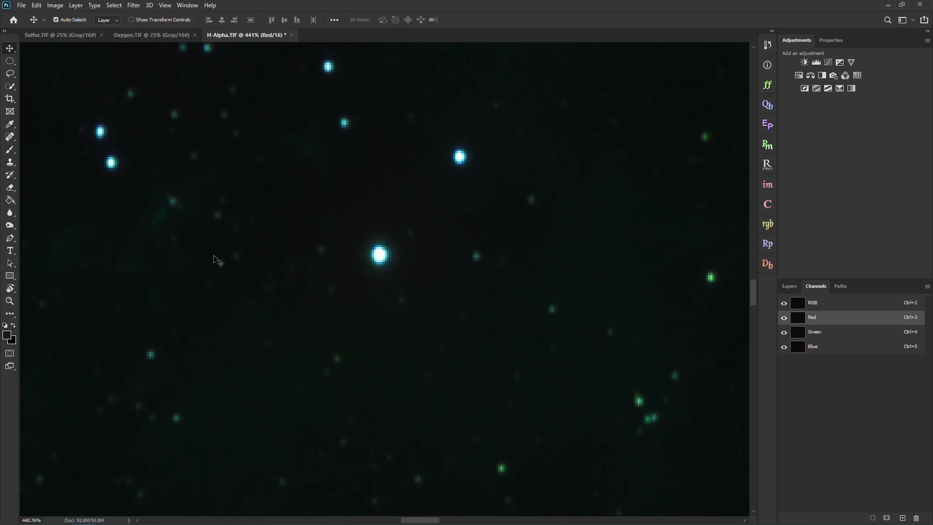
pyautogui.click(10, 301)
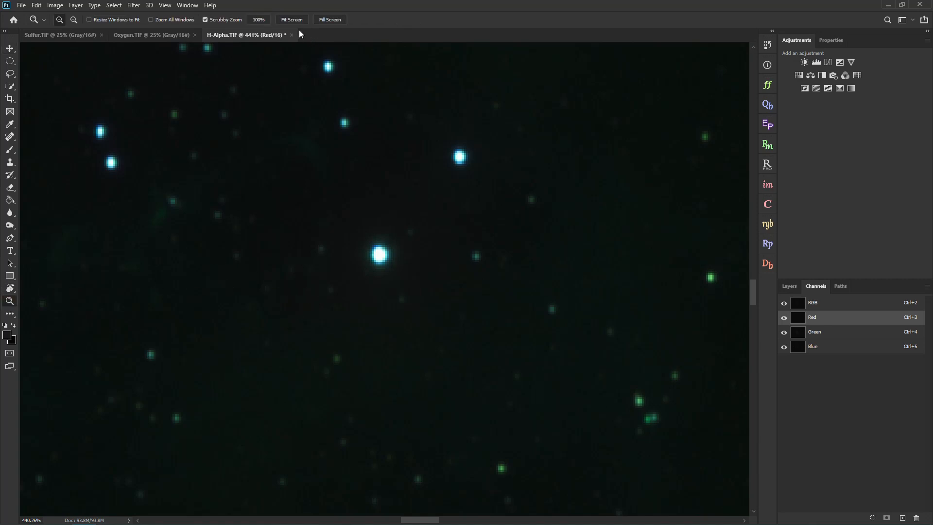
pyautogui.click(292, 20)
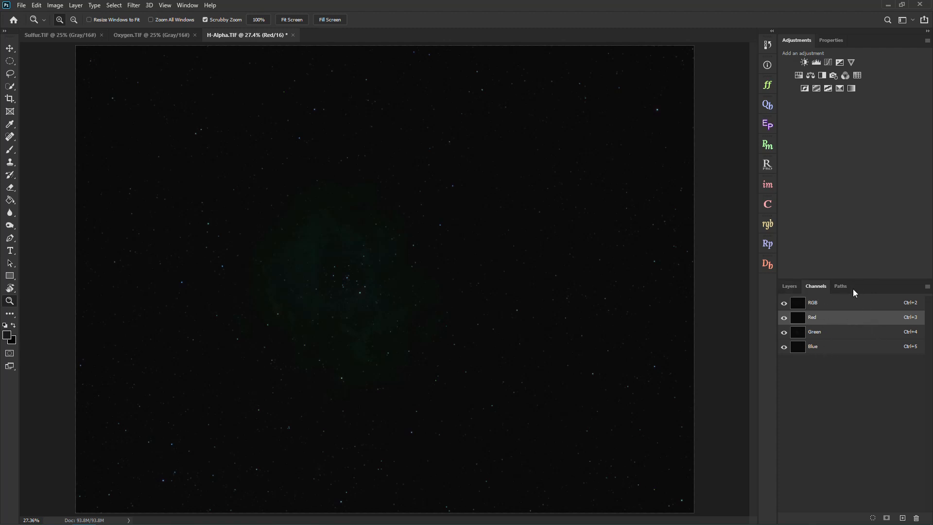
# Step: Add a Levels adjustment layer above the Background and set its midtones to 3.78 to brighten the nebula
pyautogui.click(790, 286)
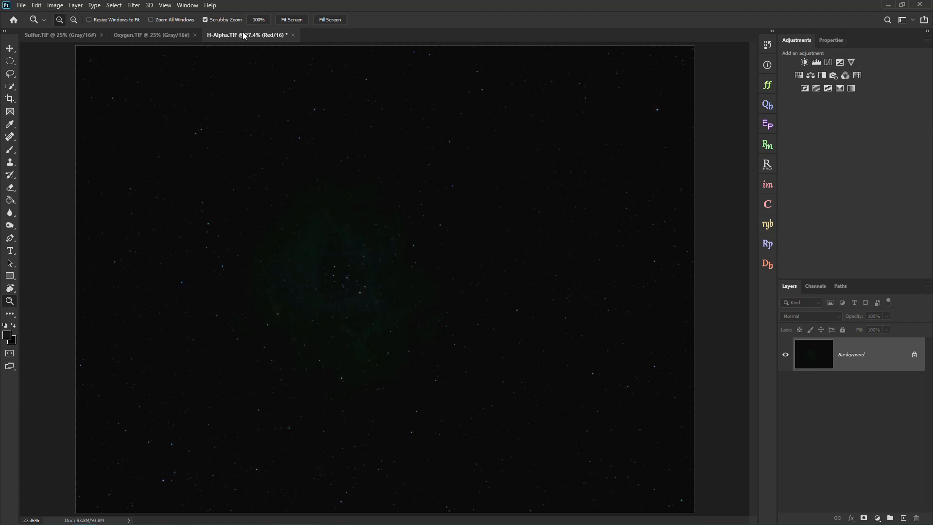
pyautogui.click(188, 5)
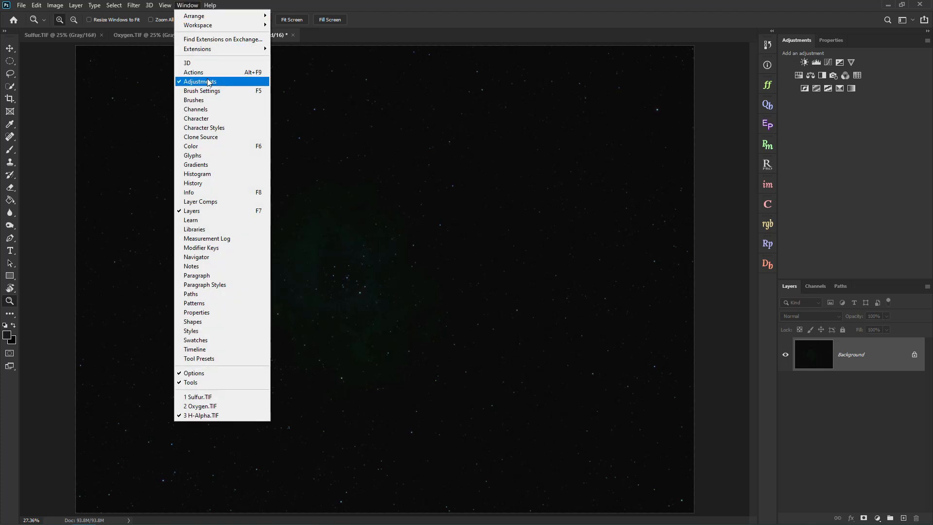
pyautogui.click(843, 140)
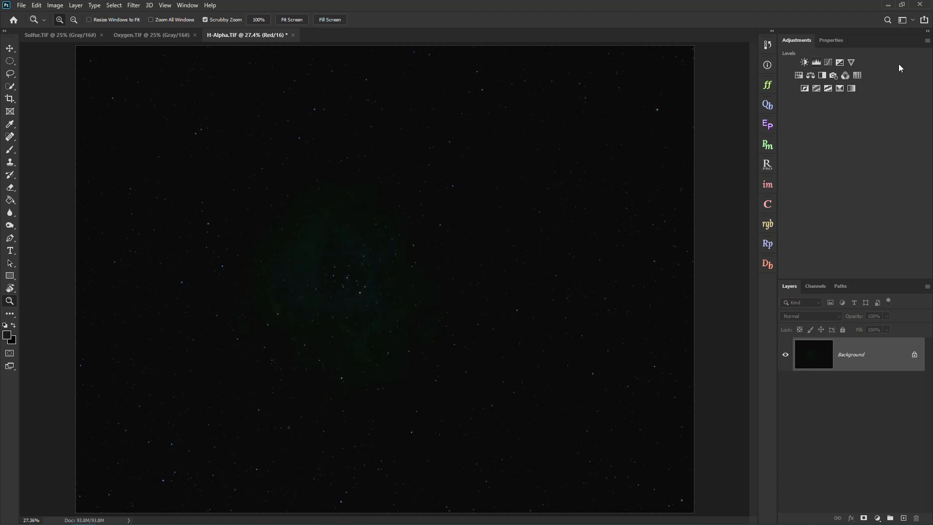
pyautogui.click(817, 62)
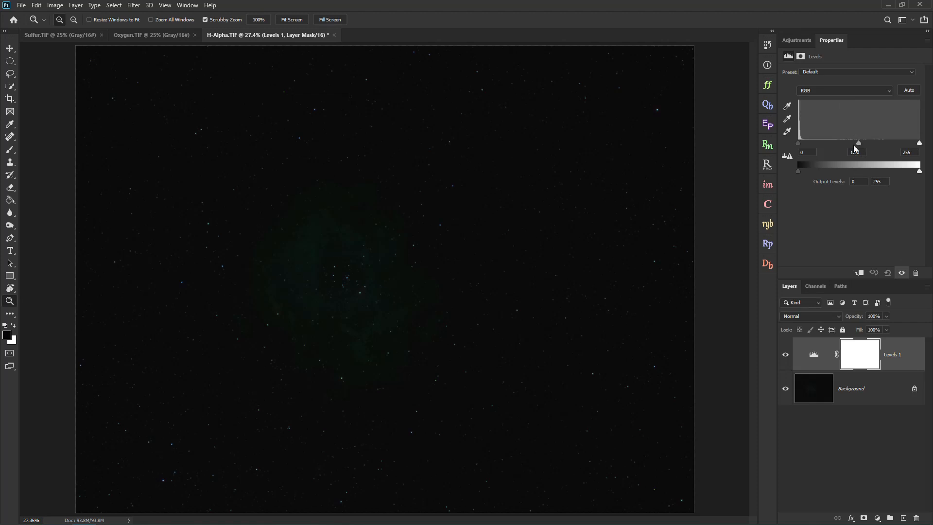
pyautogui.moveTo(834, 144); pyautogui.dragTo(805, 142)
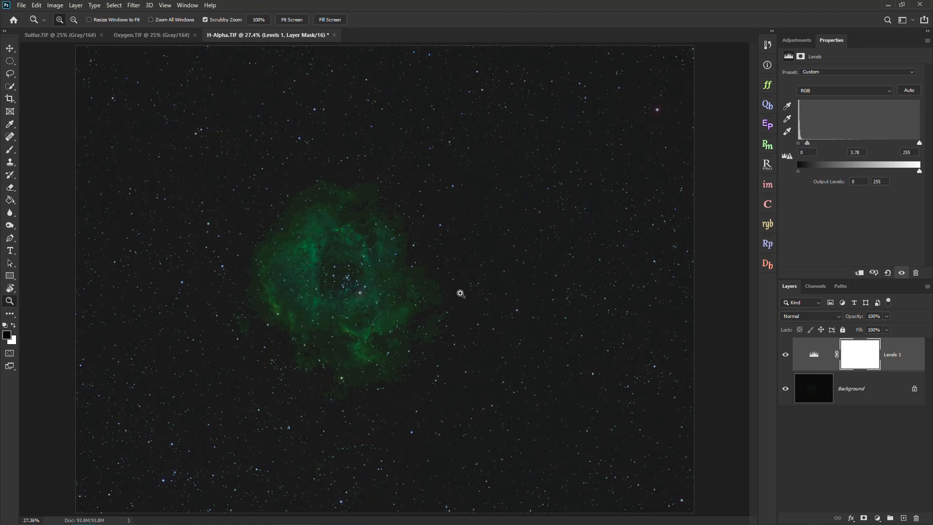
# Step: Stamp the visible layers into a new layer and add a second Levels adjustment with black point 3 and midtones 1.67
pyautogui.click(799, 39)
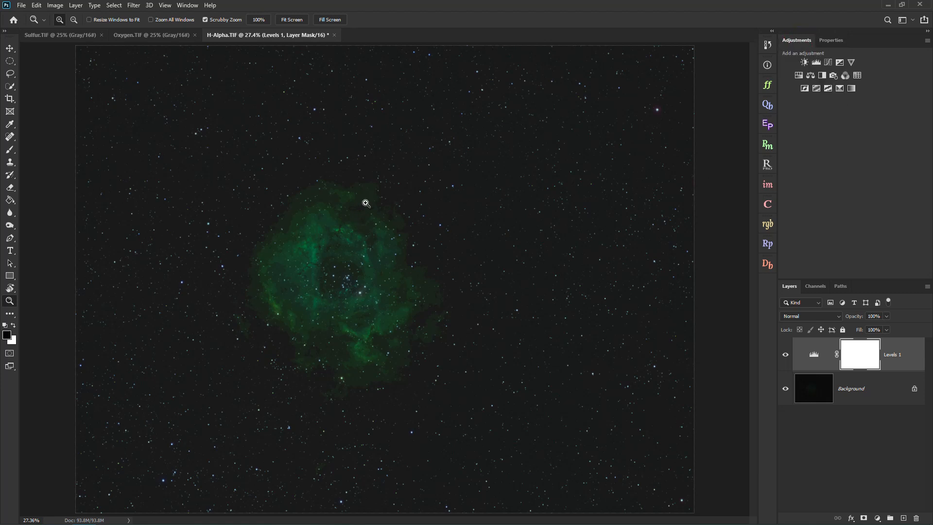
pyautogui.moveTo(372, 306)
pyautogui.mouseDown()
pyautogui.moveTo(413, 328)
pyautogui.moveTo(357, 298)
pyautogui.moveTo(368, 304)
pyautogui.mouseUp()
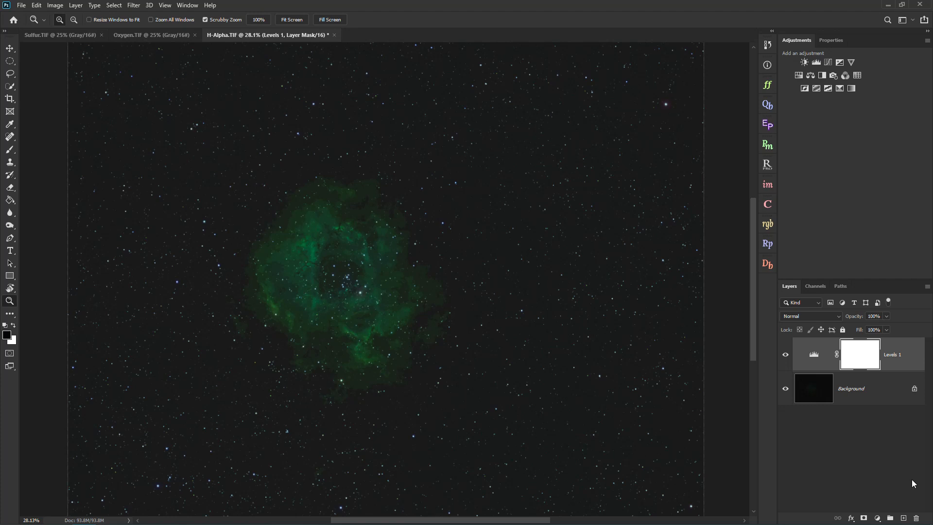
pyautogui.hotkey('ctrl', 'shift', 'alt', 'e')
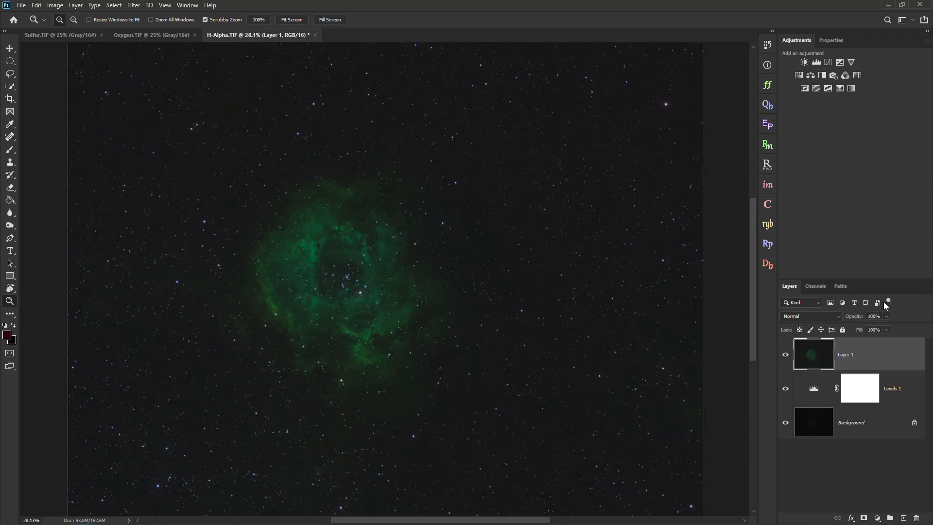
pyautogui.click(817, 60)
pyautogui.moveTo(858, 143); pyautogui.dragTo(832, 142)
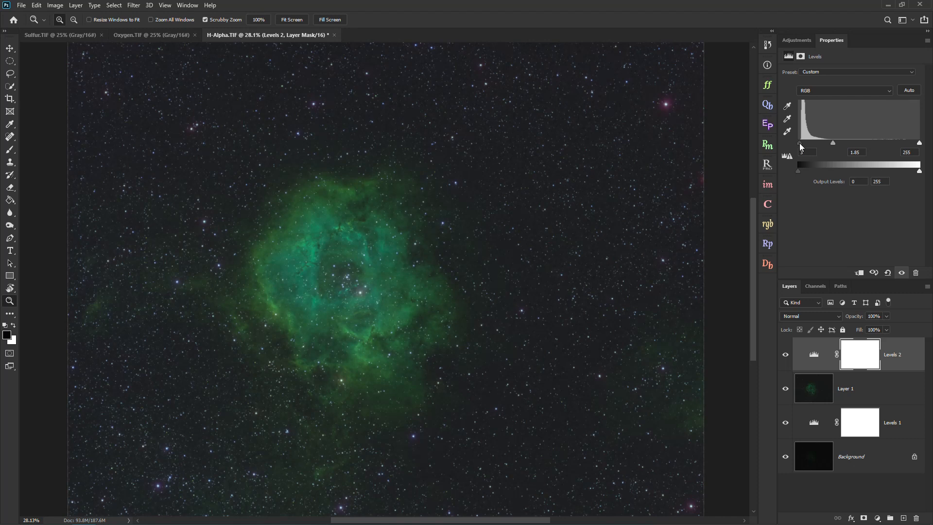
pyautogui.moveTo(835, 142); pyautogui.dragTo(833, 141)
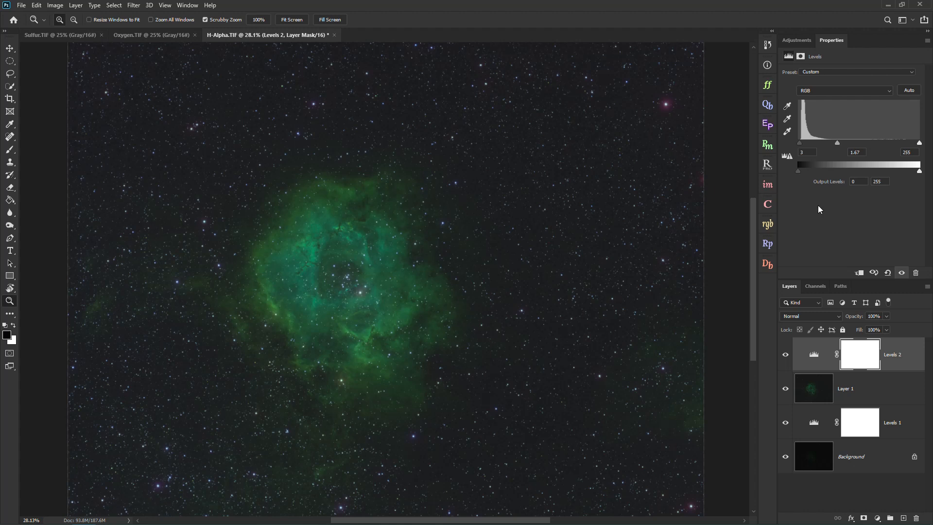
# Step: Stamp the visible layers again and add a third Levels adjustment with a raised black point and midtones 1.11
pyautogui.hotkey('ctrl', 'shift', 'alt', 'e')
pyautogui.click(800, 41)
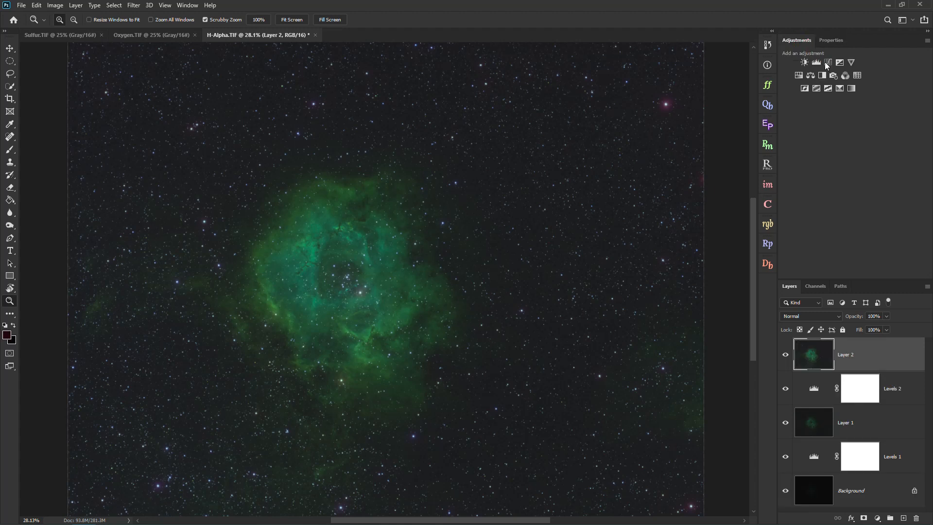
pyautogui.click(817, 62)
pyautogui.moveTo(859, 144); pyautogui.dragTo(854, 144)
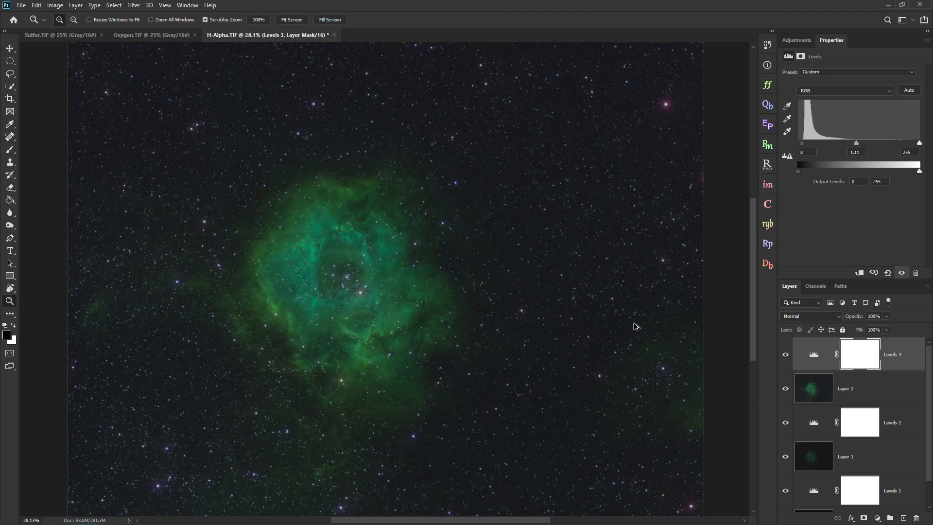
# Step: Stamp the visible result into a new top layer and delete the intermediate Layer 1 and Layer 2
pyautogui.press('Delete')
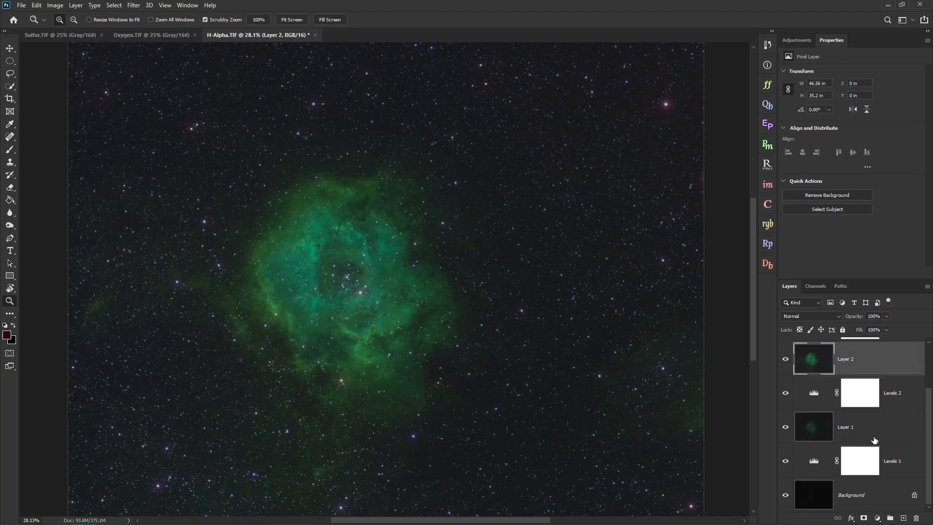
pyautogui.keyDown('ctrl'); pyautogui.click(874, 434); pyautogui.keyUp('ctrl')
pyautogui.rightClick(874, 429)
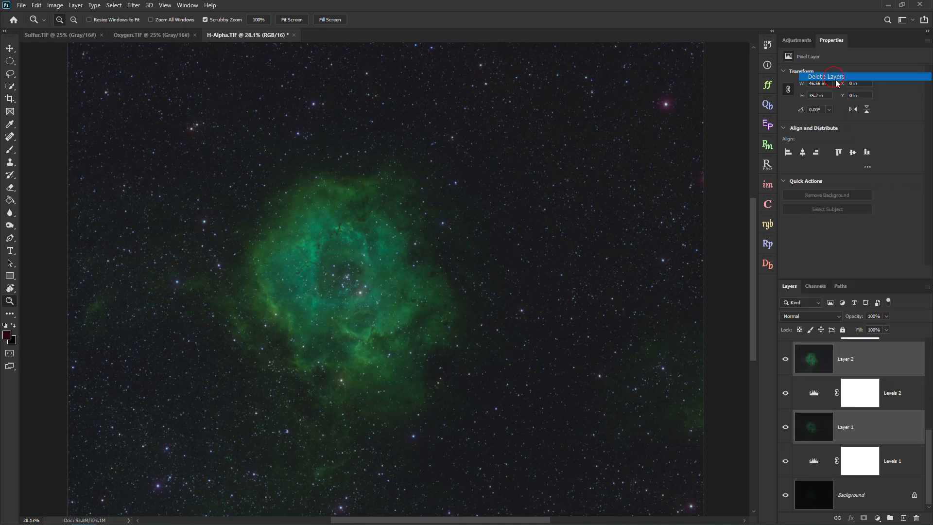
# Step: Review the three Levels adjustments, then hide and show Layer 3 to compare the stamped result with the live adjustment stack
pyautogui.click(873, 418)
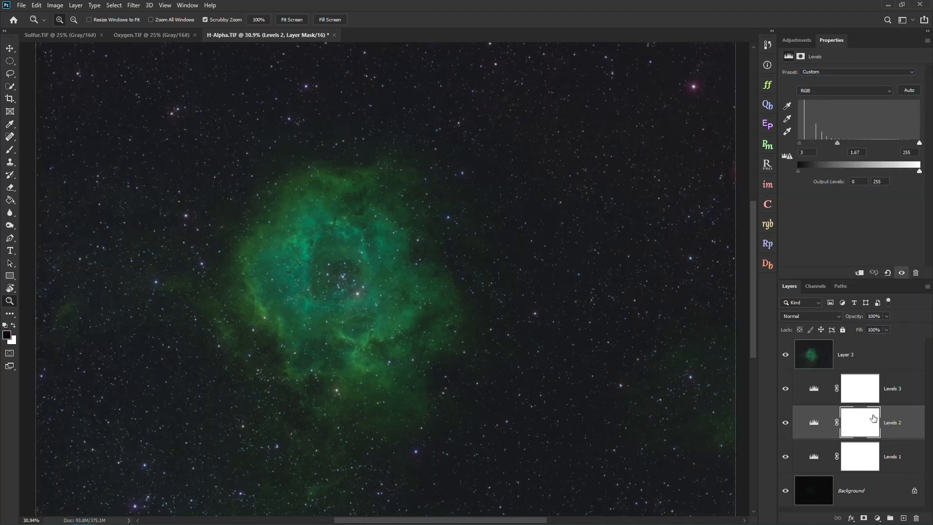
pyautogui.scroll(-1, 635, 372)
pyautogui.click(887, 453)
pyautogui.click(899, 393)
pyautogui.click(857, 353)
pyautogui.click(785, 355)
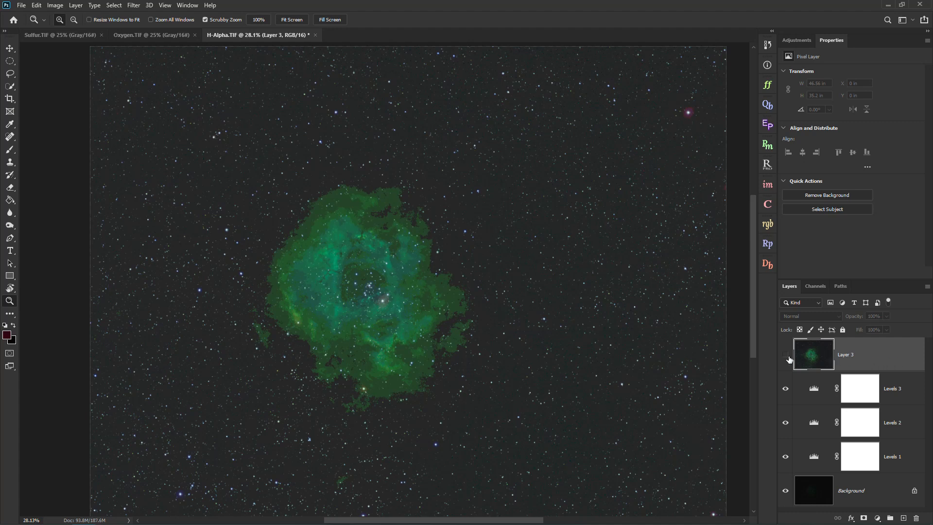
pyautogui.moveTo(425, 278); pyautogui.dragTo(376, 252)
pyautogui.moveTo(385, 265); pyautogui.dragTo(403, 264)
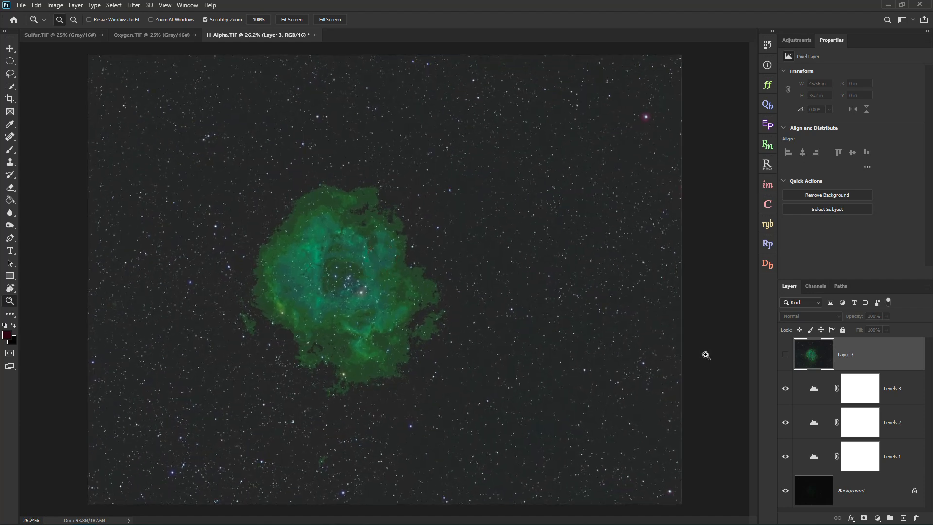
pyautogui.click(785, 354)
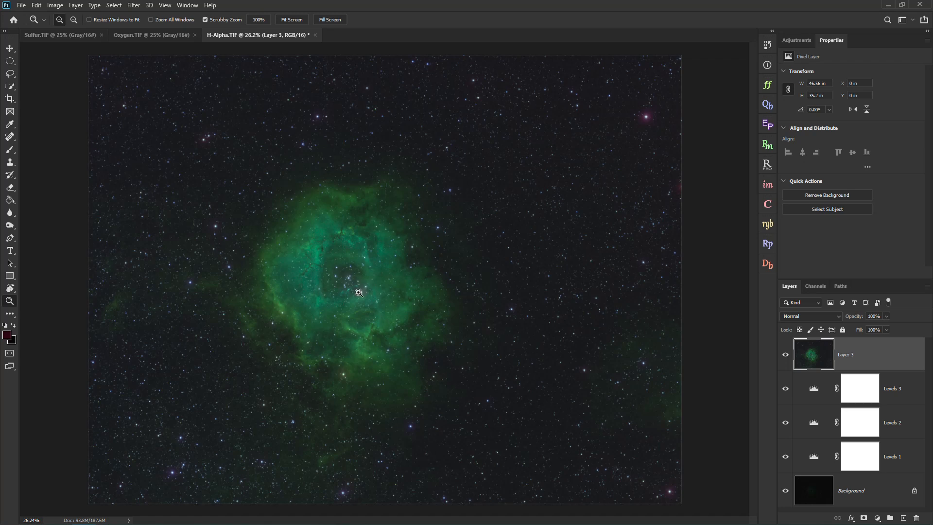
# Step: Examine the star cluster and dust detail in the nebula's center at high magnification, then return to the whole image
pyautogui.moveTo(350, 292); pyautogui.dragTo(410, 346)
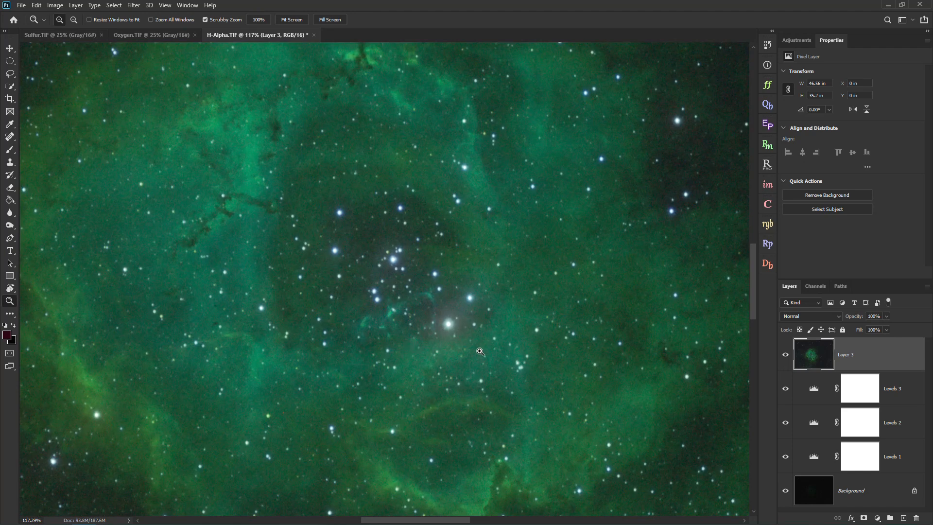
pyautogui.moveTo(254, 263); pyautogui.dragTo(284, 290)
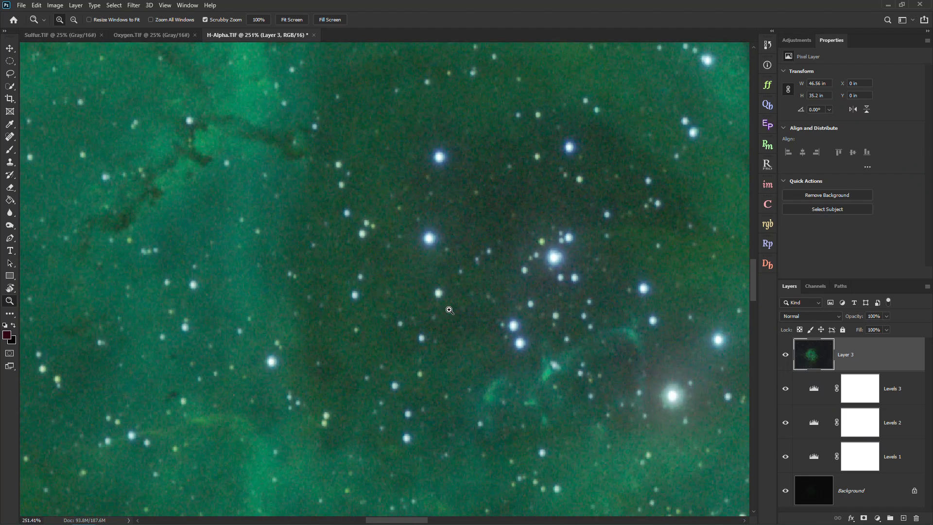
pyautogui.scroll(-2, 410, 369)
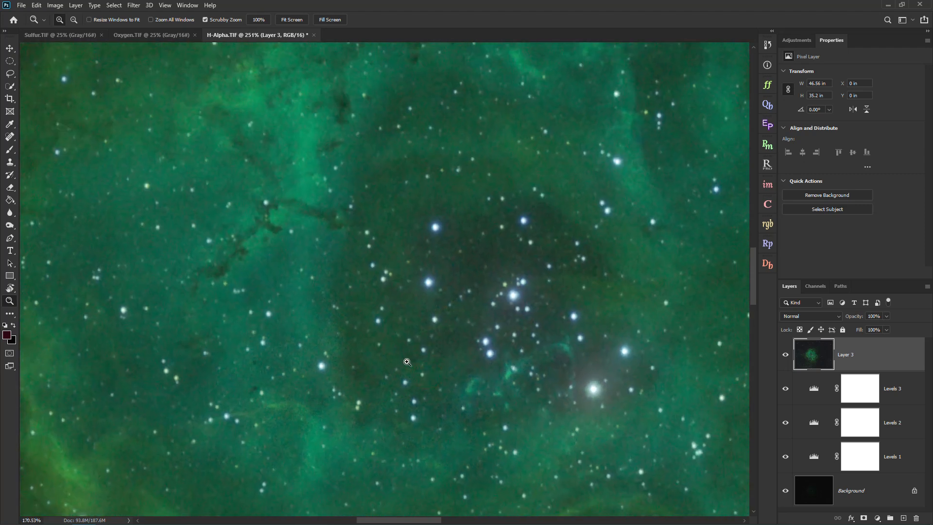
pyautogui.scroll(-5, 386, 349)
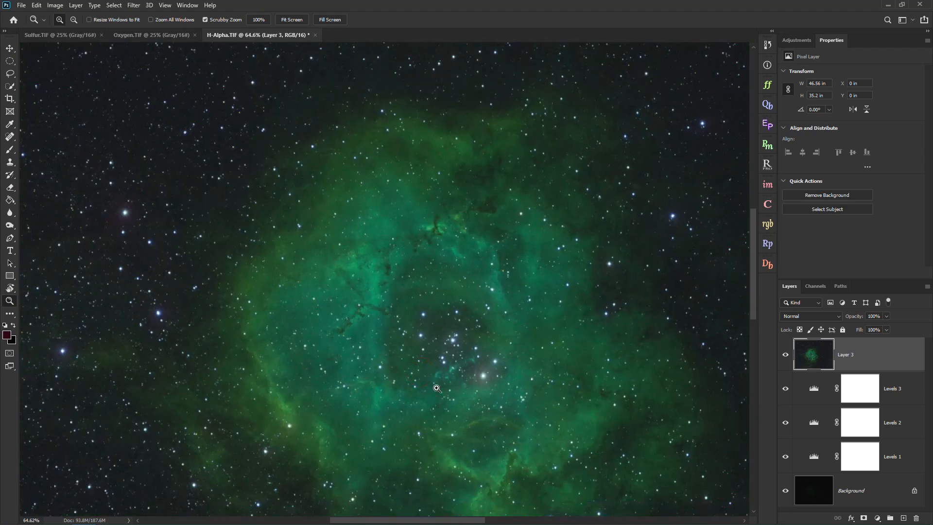
pyautogui.scroll(3, 408, 384)
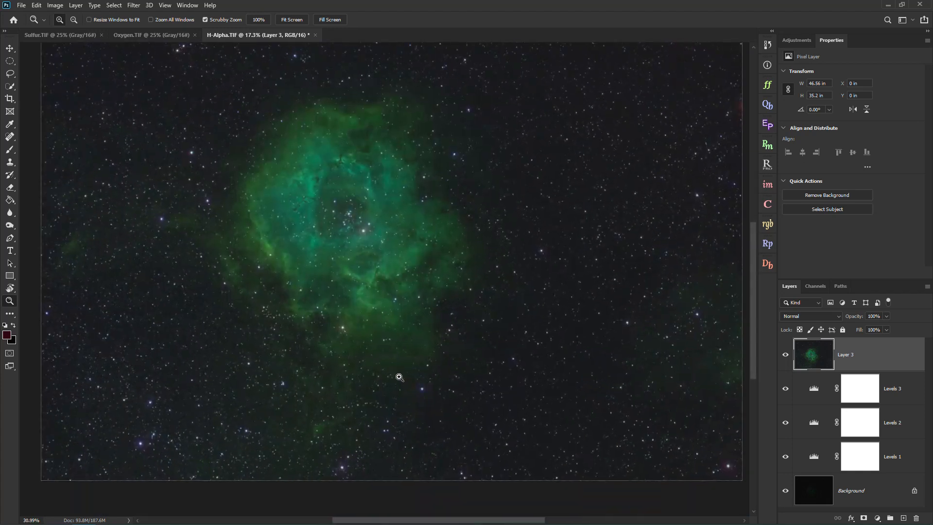
pyautogui.scroll(-1, 396, 376)
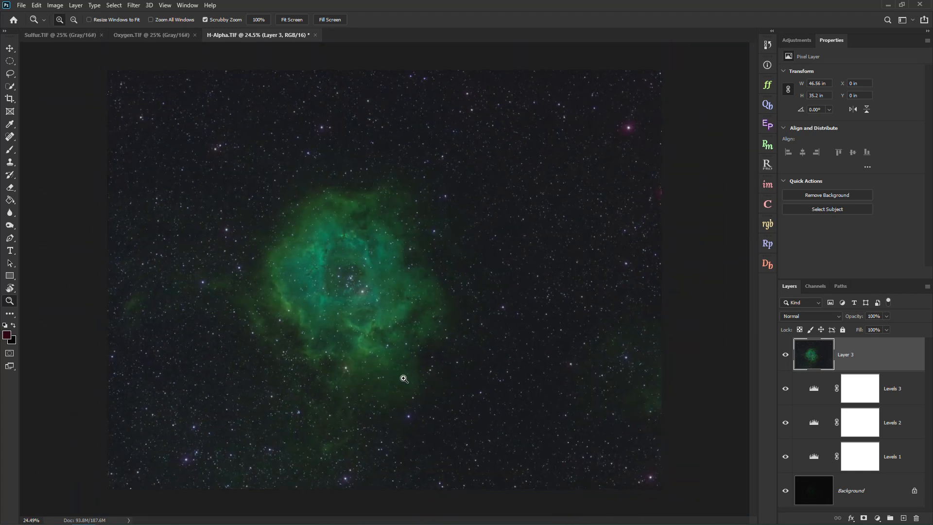
# Step: View the Red, Green and Blue channels of Layer 3 individually to compare the nebula signal in each
pyautogui.click(821, 287)
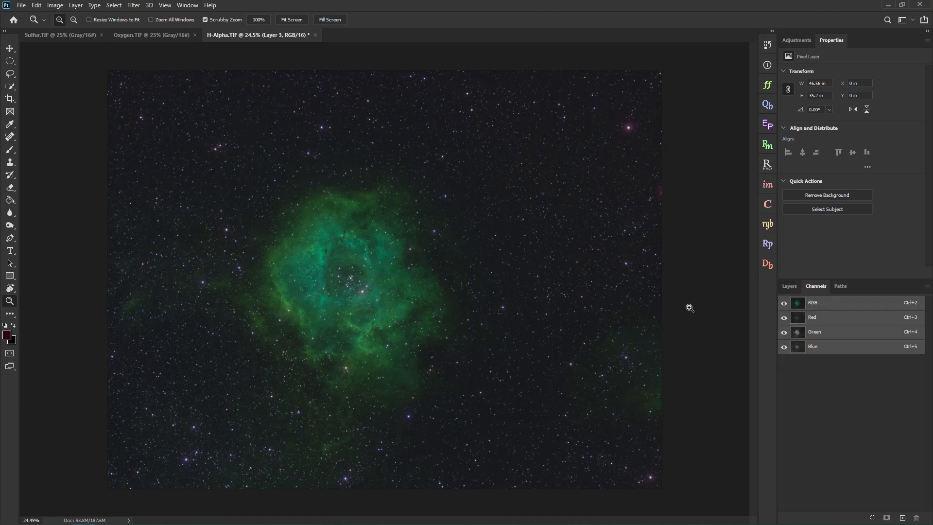
pyautogui.click(825, 319)
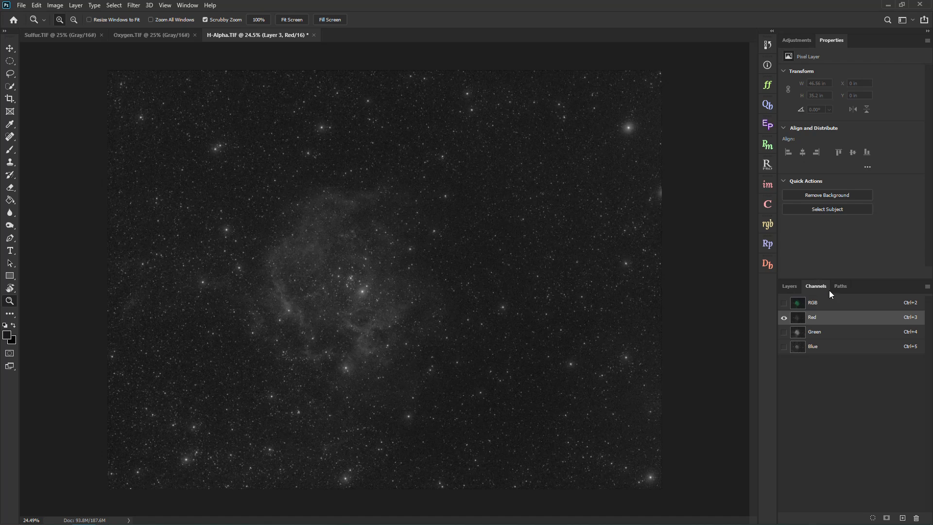
pyautogui.click(820, 332)
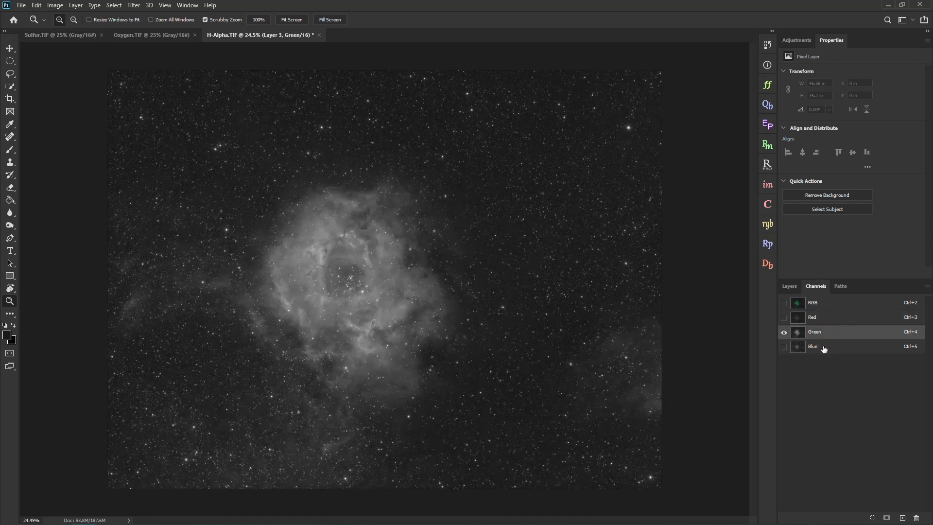
pyautogui.click(824, 347)
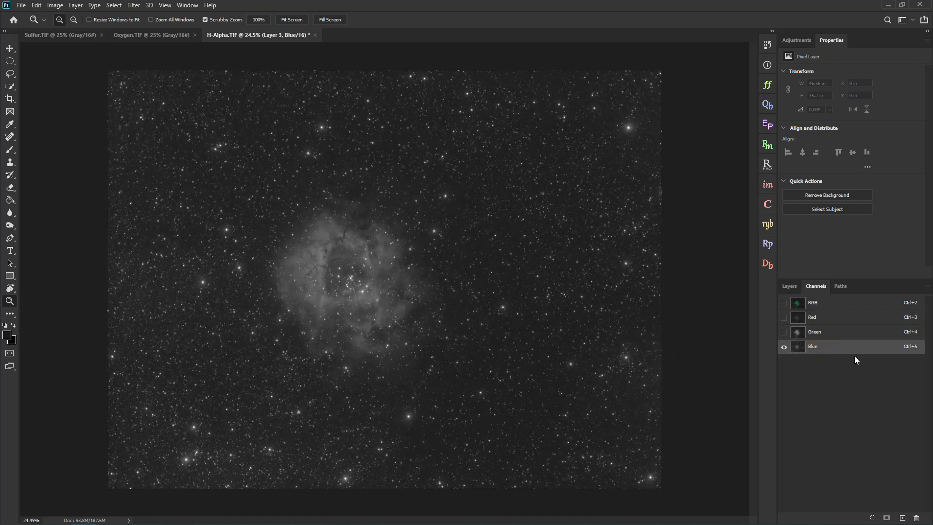
# Step: Compare the individual Green, Red and Blue channels again and return to the full RGB composite
pyautogui.click(826, 334)
pyautogui.click(820, 322)
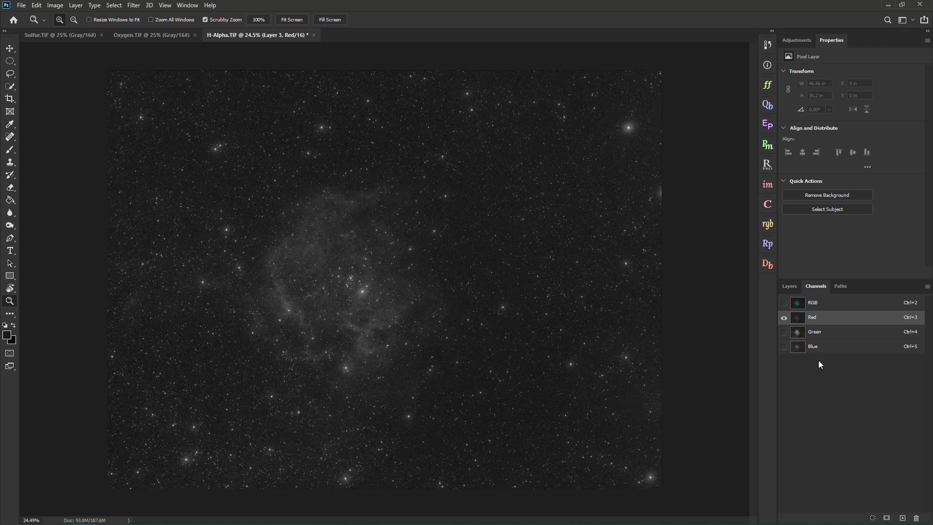
pyautogui.click(818, 334)
pyautogui.click(828, 349)
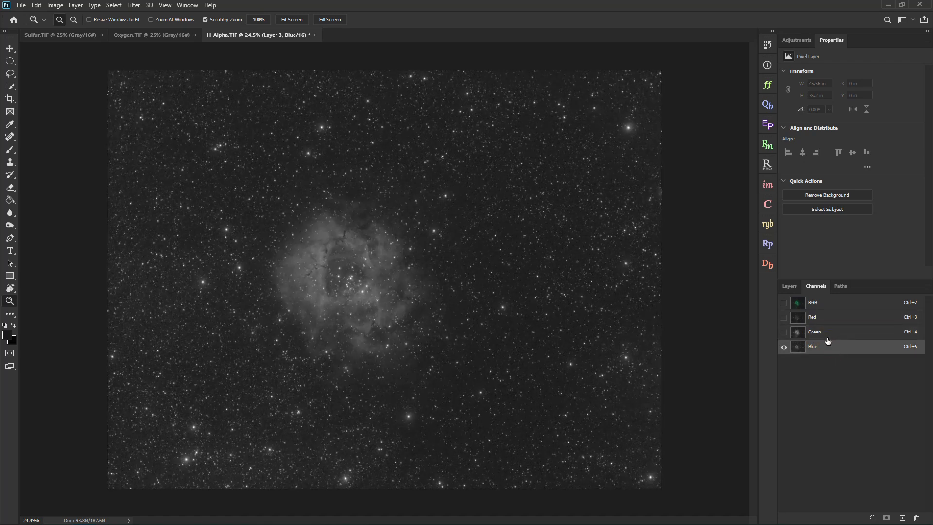
pyautogui.click(813, 316)
pyautogui.click(819, 305)
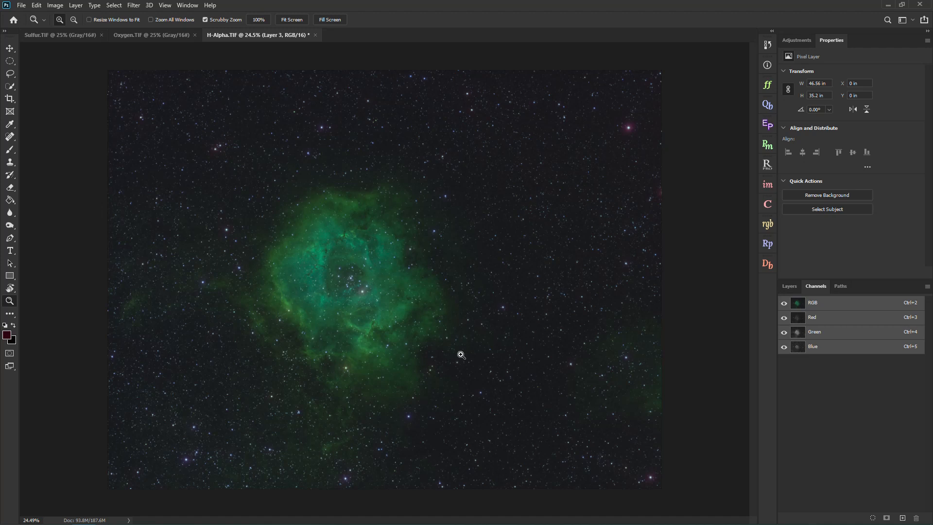
# Step: Add a Selective Color adjustment layer above Layer 3 and set Cyan in the Greens to -100%
pyautogui.click(801, 41)
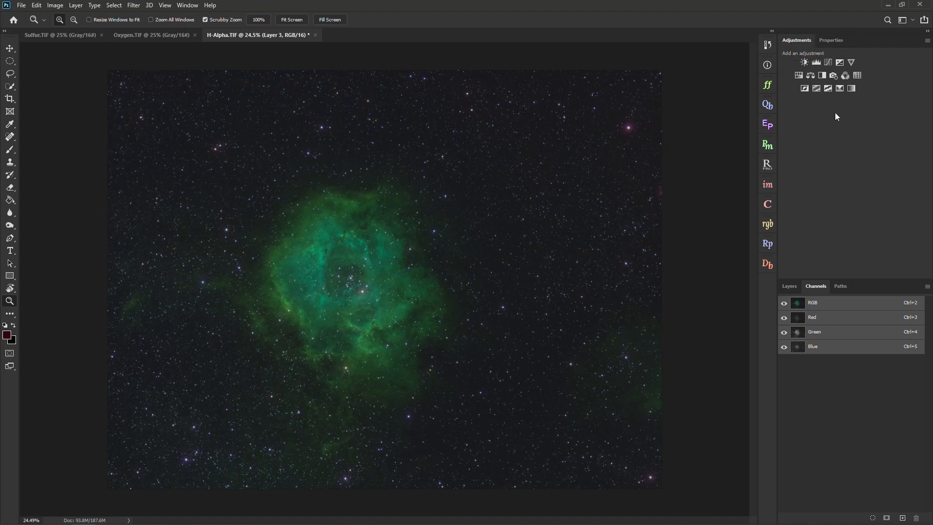
pyautogui.click(790, 288)
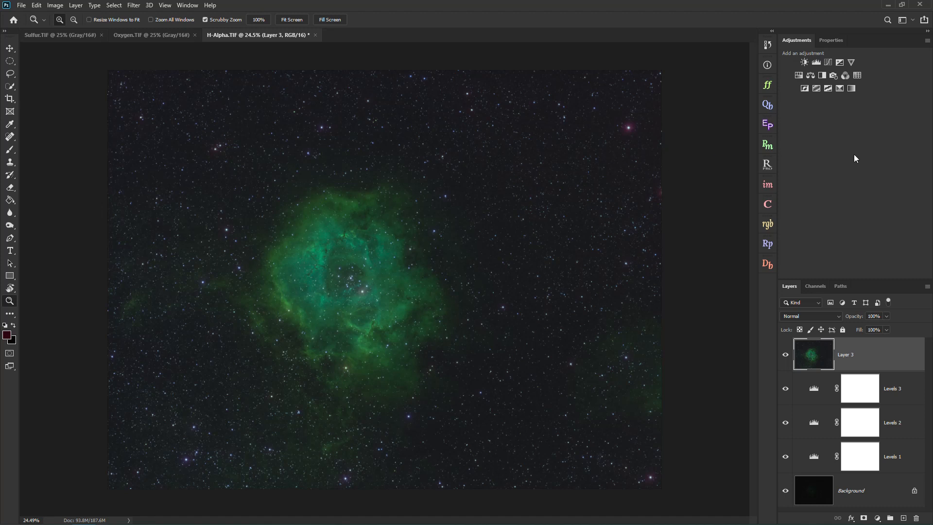
pyautogui.click(842, 88)
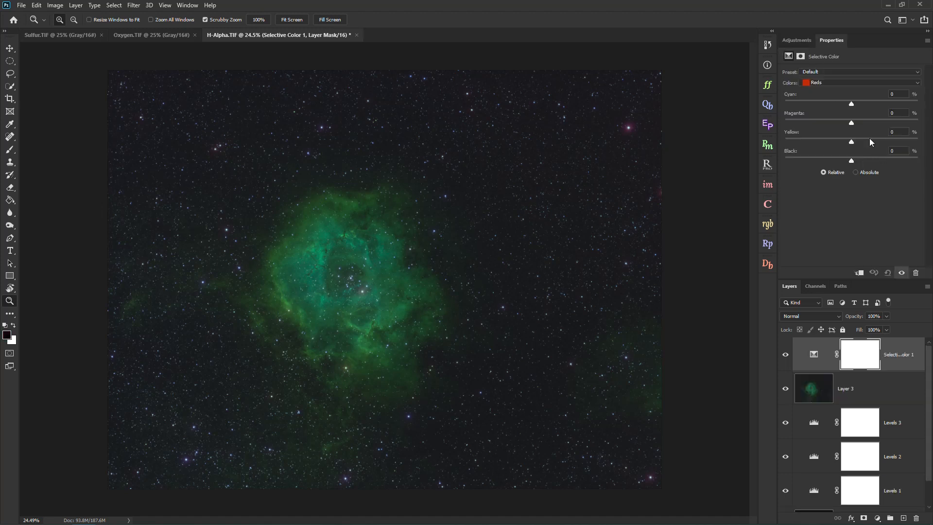
pyautogui.click(829, 82)
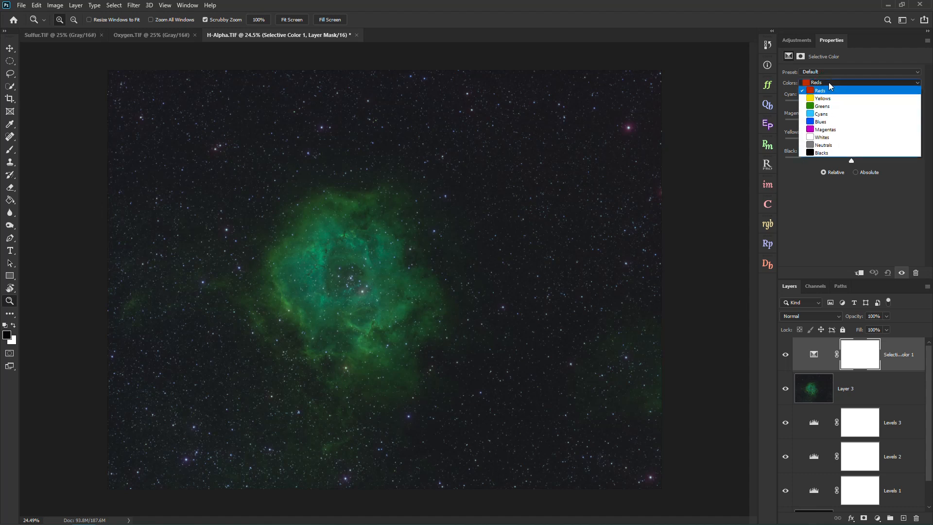
pyautogui.click(834, 108)
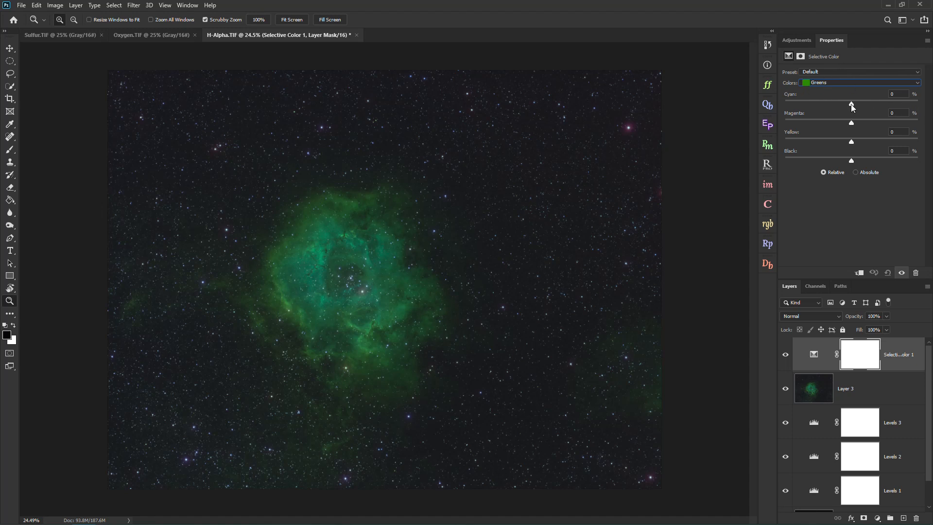
pyautogui.moveTo(851, 104); pyautogui.dragTo(821, 104)
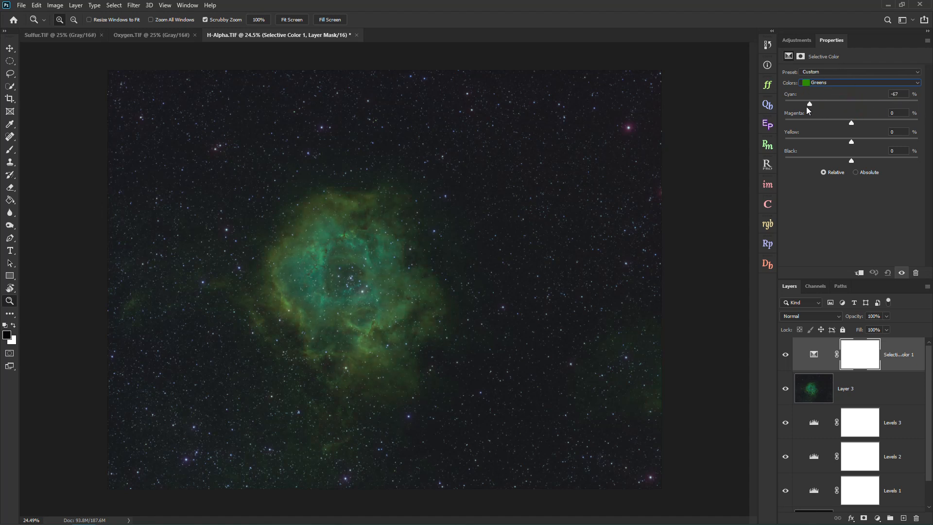
pyautogui.moveTo(932, 105); pyautogui.dragTo(695, 104)
pyautogui.moveTo(326, 286); pyautogui.dragTo(348, 297)
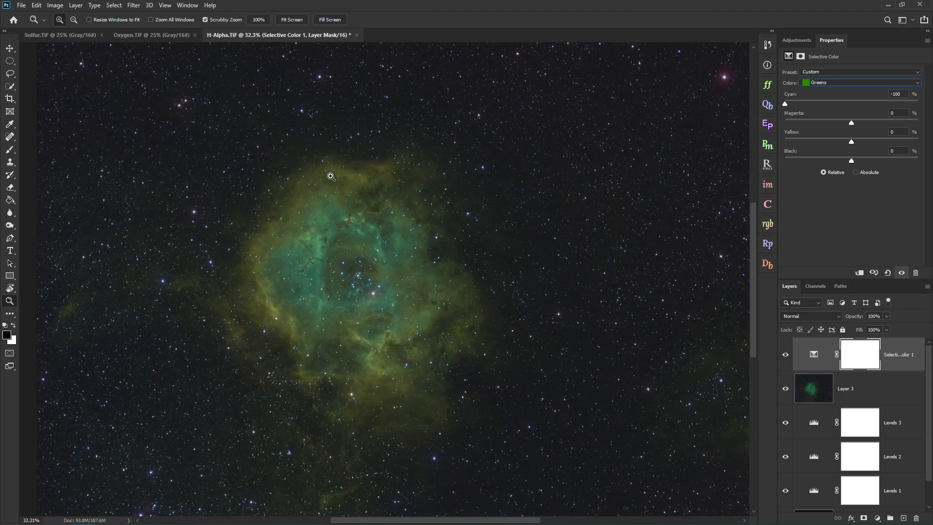
pyautogui.moveTo(846, 101); pyautogui.dragTo(725, 101)
# Step: Set the Greens' Magenta to -30% and Yellow to +47% in the Selective Color adjustment, checking the nebula's outer shell
pyautogui.moveTo(857, 126)
pyautogui.mouseDown()
pyautogui.moveTo(918, 124)
pyautogui.moveTo(802, 117)
pyautogui.moveTo(931, 124)
pyautogui.moveTo(780, 119)
pyautogui.moveTo(841, 120)
pyautogui.mouseUp()
pyautogui.moveTo(356, 327); pyautogui.dragTo(410, 360)
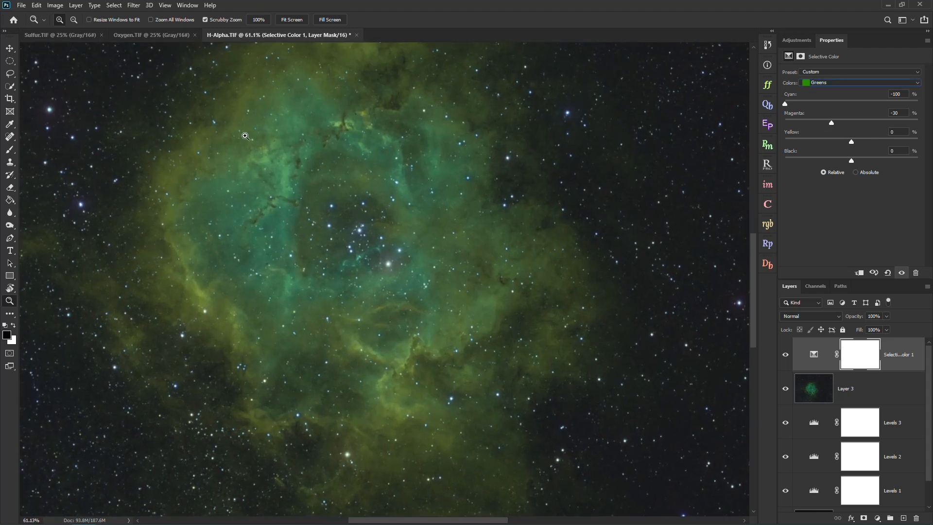
pyautogui.moveTo(817, 122)
pyautogui.mouseDown()
pyautogui.moveTo(797, 123)
pyautogui.moveTo(903, 125)
pyautogui.moveTo(805, 128)
pyautogui.mouseUp()
pyautogui.moveTo(508, 280); pyautogui.dragTo(392, 267)
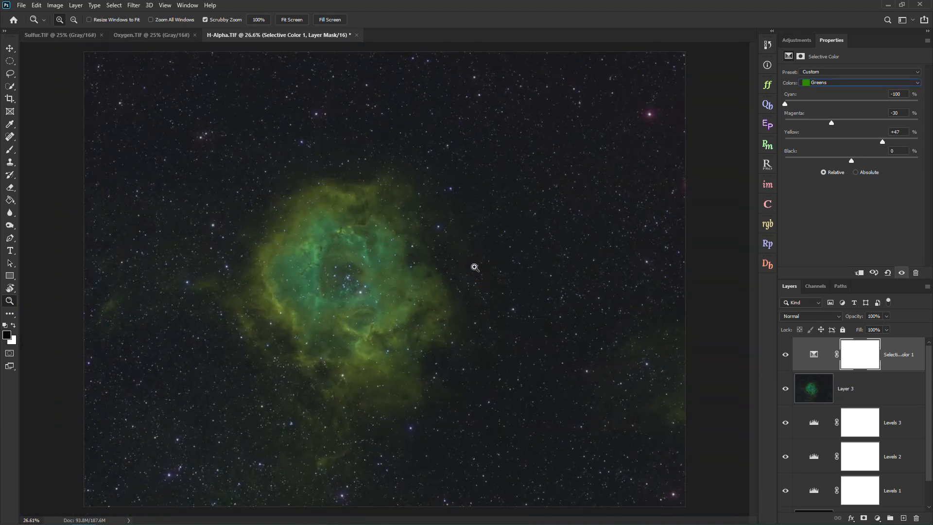
pyautogui.moveTo(325, 293); pyautogui.dragTo(451, 300)
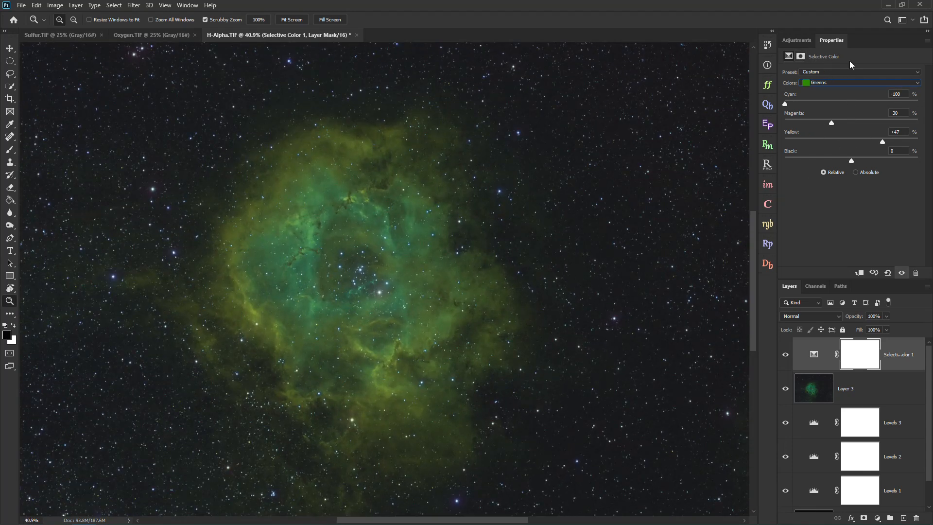
pyautogui.click(827, 84)
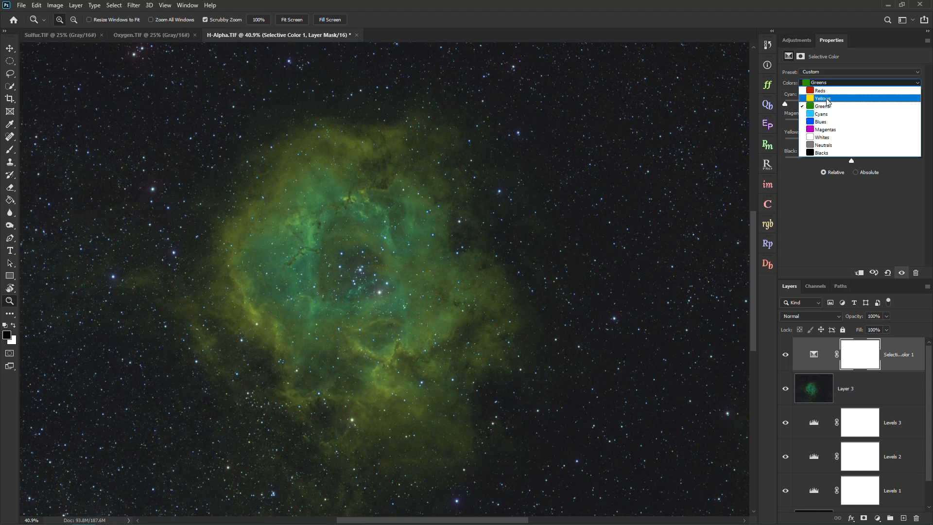
pyautogui.click(823, 74)
pyautogui.moveTo(859, 103)
pyautogui.mouseDown()
pyautogui.moveTo(905, 109)
pyautogui.moveTo(852, 110)
pyautogui.mouseUp()
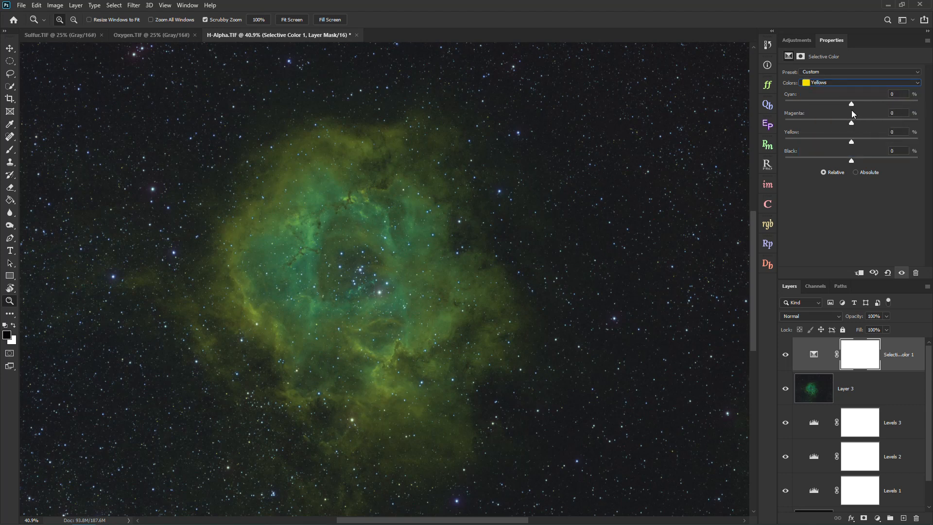
# Step: Adjust the Cyans in Selective Color to Cyan +100%, Magenta -28%, Yellow -48% and Black -14%
pyautogui.click(819, 83)
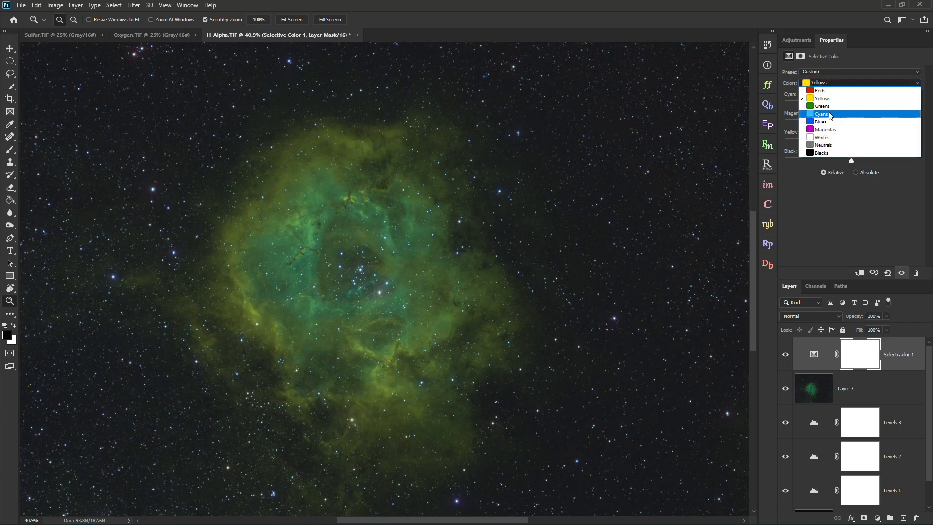
pyautogui.click(826, 101)
pyautogui.moveTo(352, 270); pyautogui.dragTo(391, 279)
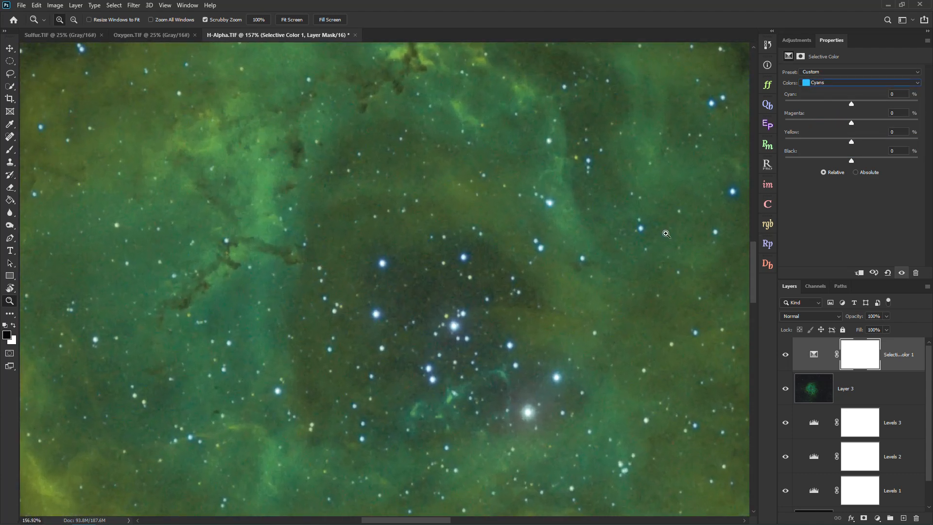
pyautogui.moveTo(851, 104); pyautogui.dragTo(932, 108)
pyautogui.moveTo(452, 270); pyautogui.dragTo(398, 231)
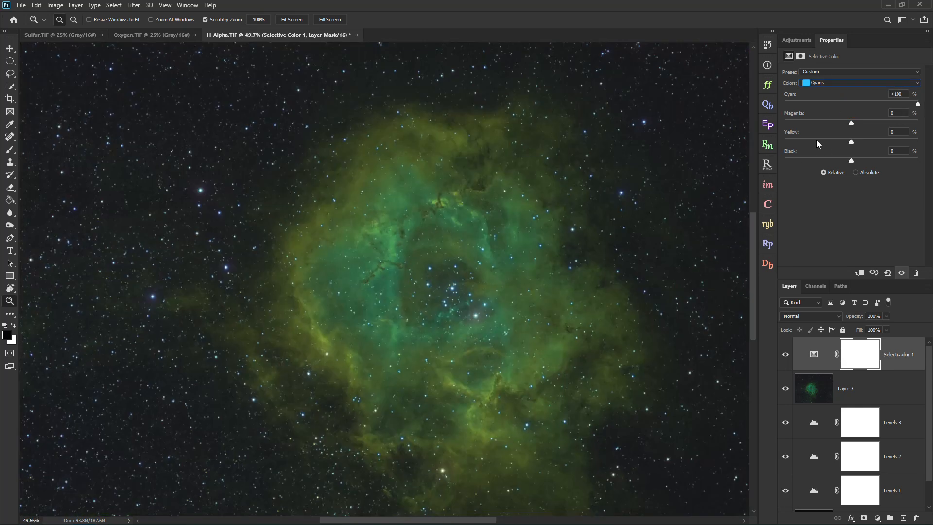
pyautogui.moveTo(852, 122); pyautogui.dragTo(790, 150)
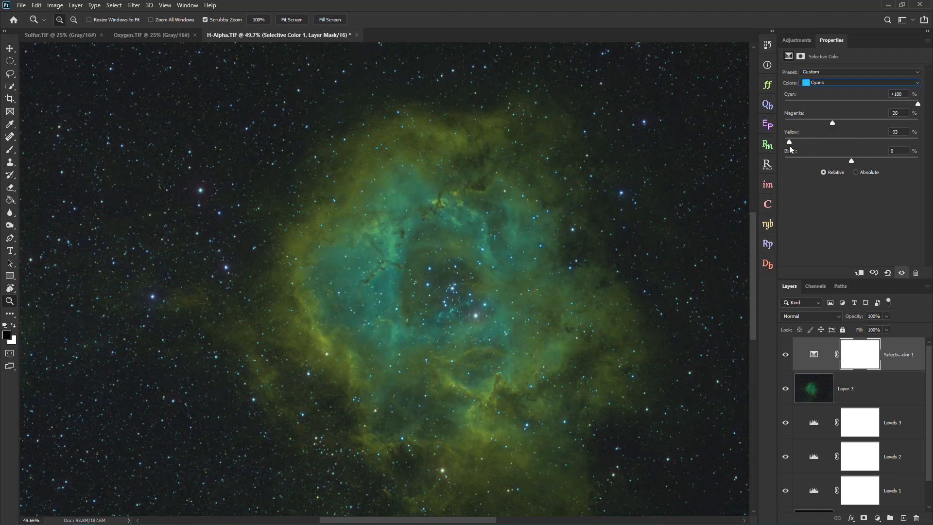
pyautogui.moveTo(885, 160); pyautogui.dragTo(826, 162)
pyautogui.moveTo(460, 275); pyautogui.dragTo(416, 269)
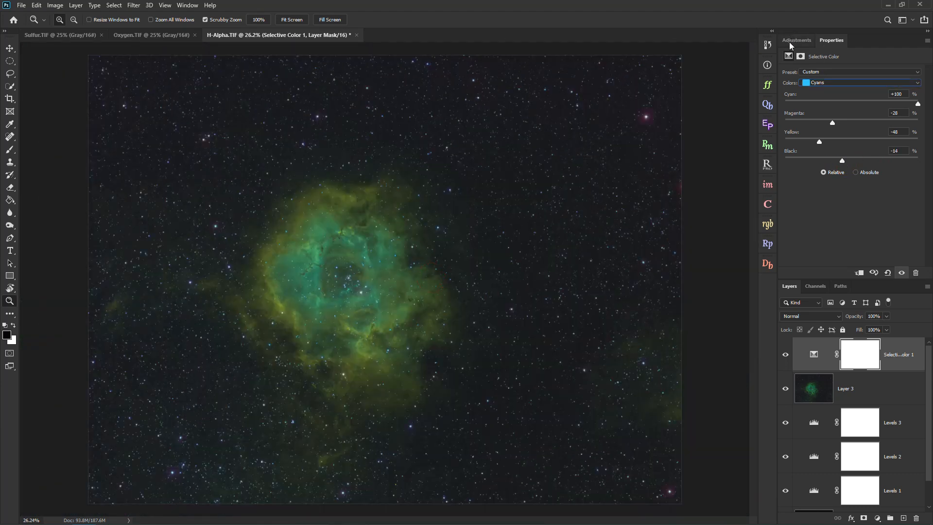
# Step: Add a Hue/Saturation adjustment layer above the Selective Color layer, test a Master hue of +94 and bring it back near zero
pyautogui.click(801, 44)
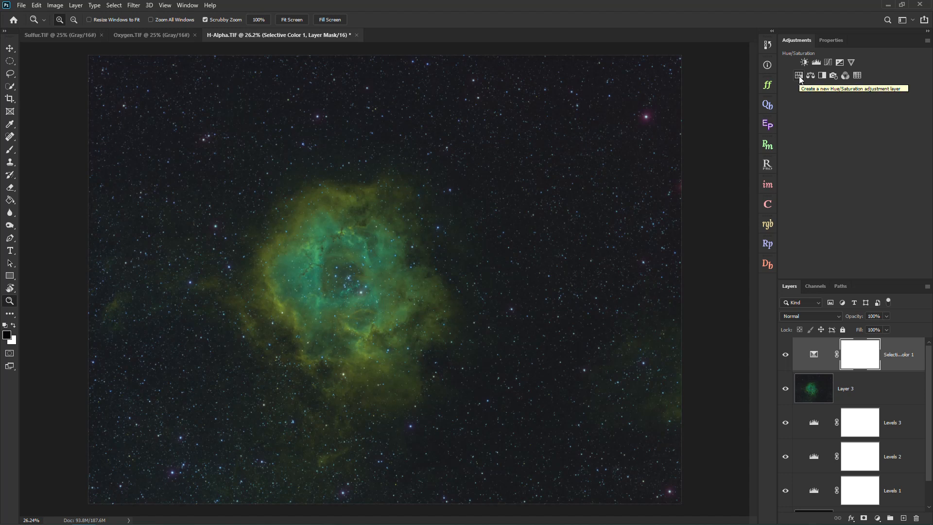
pyautogui.click(799, 75)
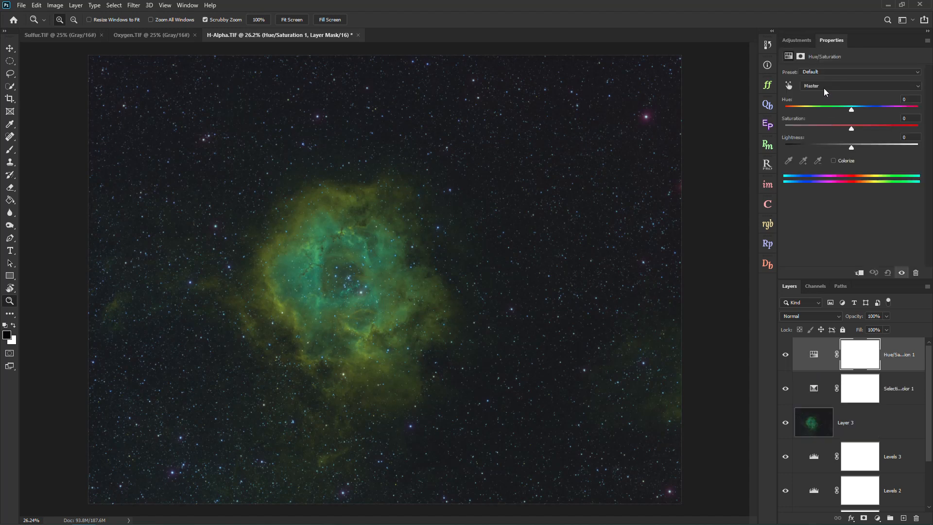
pyautogui.moveTo(856, 113); pyautogui.dragTo(894, 110)
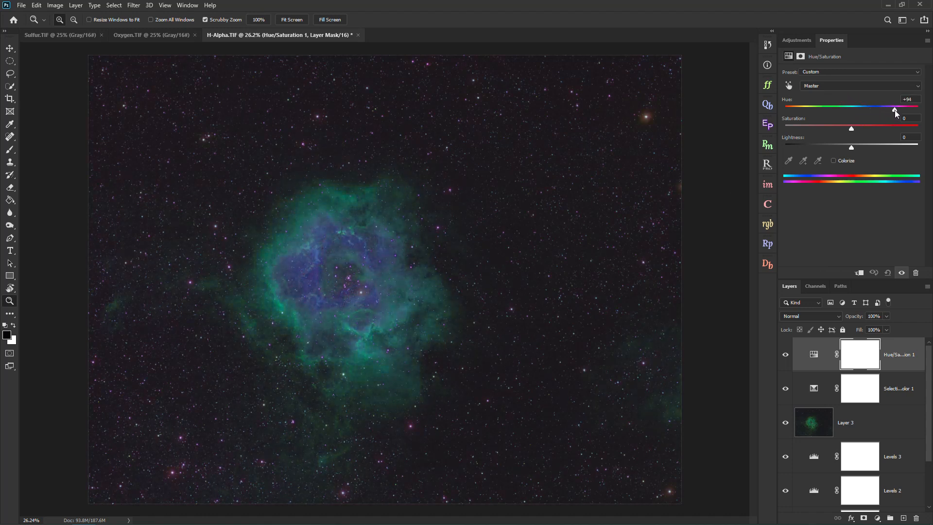
pyautogui.moveTo(379, 302); pyautogui.dragTo(423, 317)
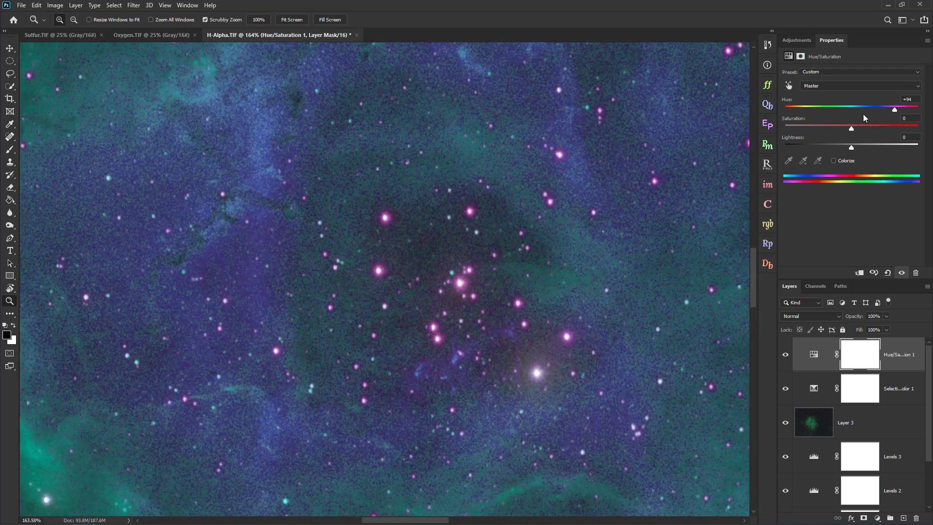
pyautogui.moveTo(863, 114); pyautogui.dragTo(847, 112)
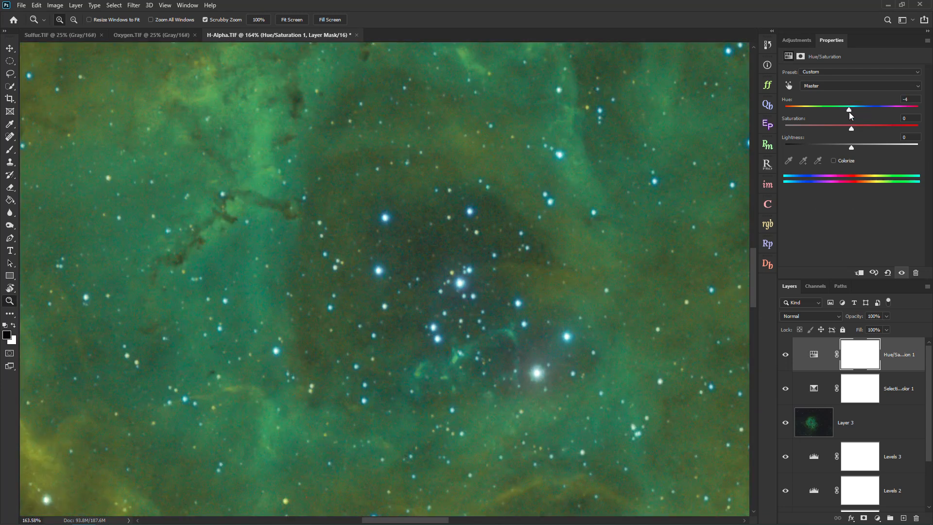
# Step: Shift the hue of the Greens to +25 in the Hue/Saturation adjustment, checking the nebula's core up close
pyautogui.click(823, 86)
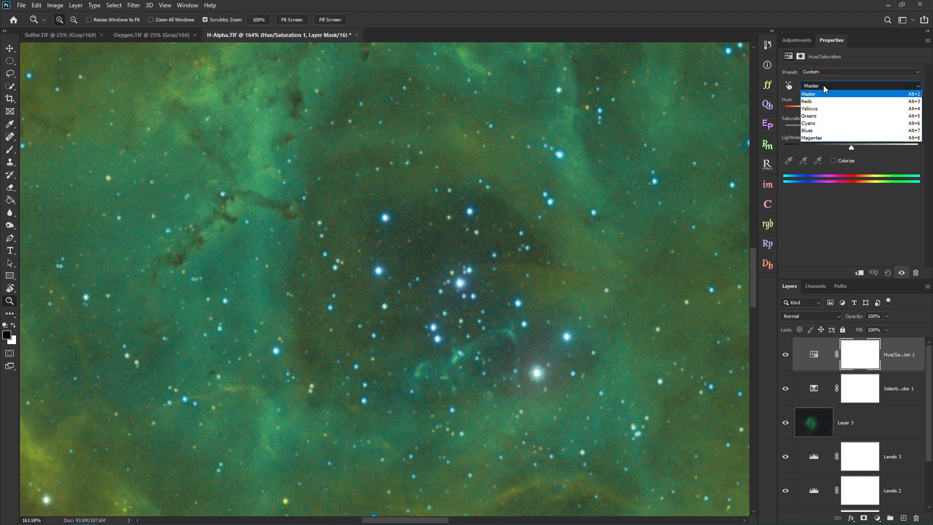
pyautogui.click(827, 119)
pyautogui.click(291, 21)
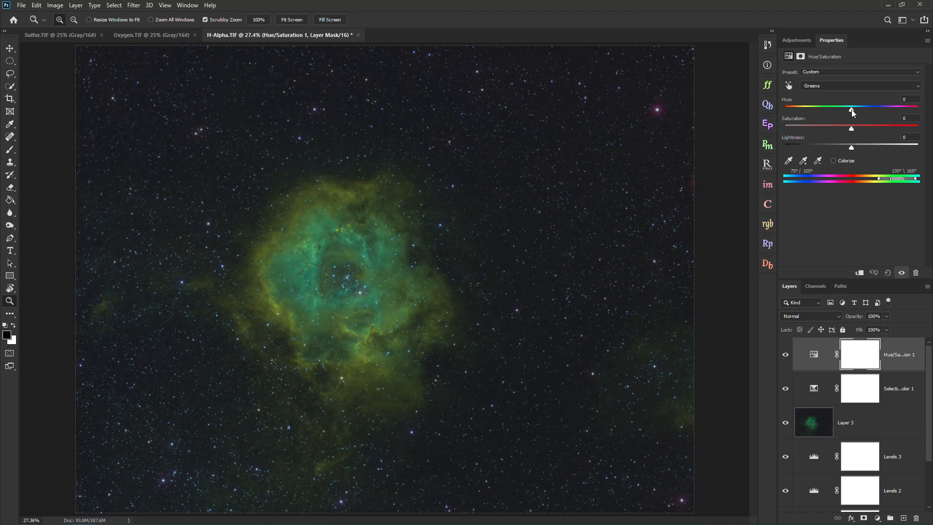
pyautogui.moveTo(879, 110); pyautogui.dragTo(853, 116)
pyautogui.moveTo(320, 273); pyautogui.dragTo(804, 296)
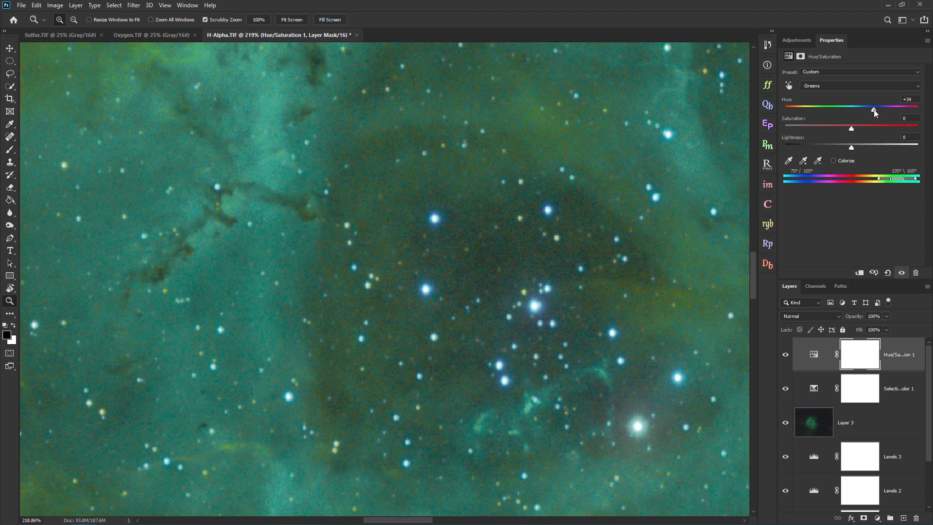
pyautogui.moveTo(846, 110)
pyautogui.mouseDown()
pyautogui.moveTo(821, 110)
pyautogui.moveTo(859, 112)
pyautogui.mouseUp()
# Step: Test the Greens' saturation and a lightness of up to +76, settle the lightness at -1 and return to the whole image
pyautogui.click(880, 128)
pyautogui.moveTo(879, 128); pyautogui.dragTo(843, 130)
pyautogui.moveTo(854, 146); pyautogui.dragTo(889, 147)
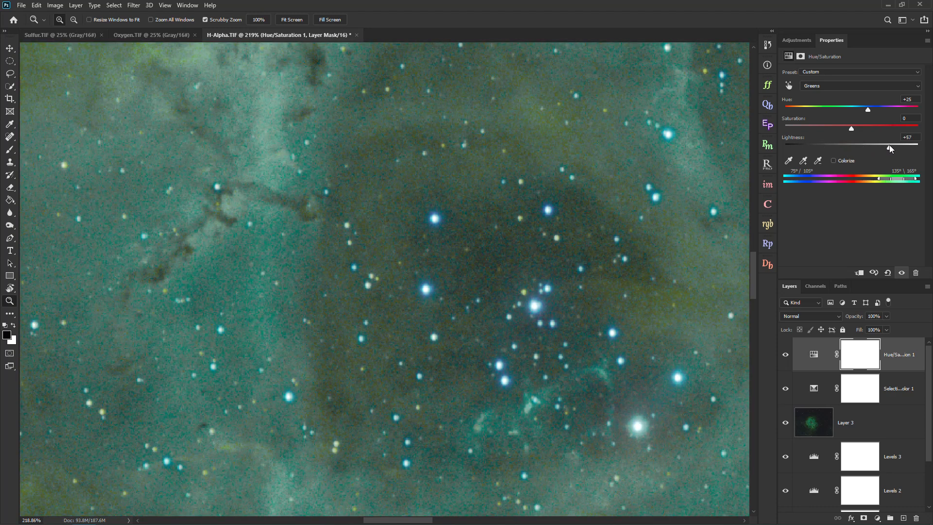
pyautogui.click(243, 193)
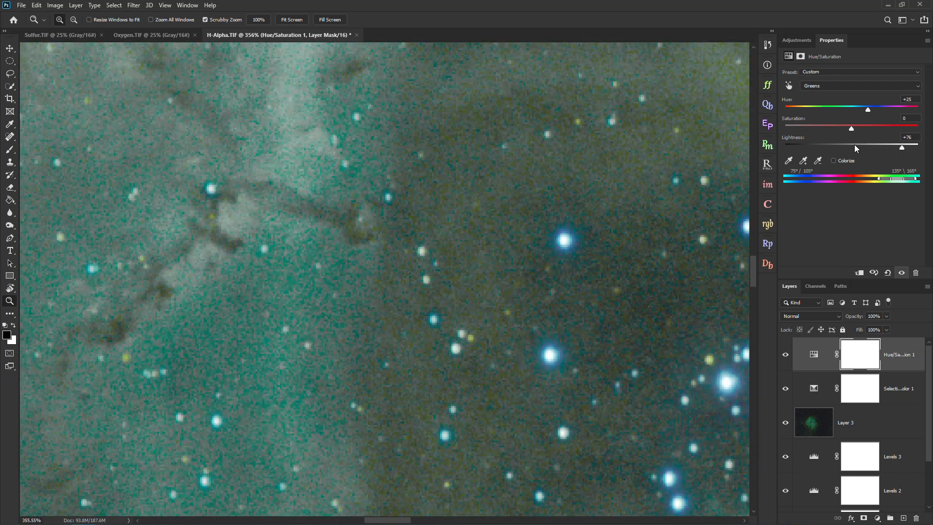
pyautogui.moveTo(855, 144); pyautogui.dragTo(848, 145)
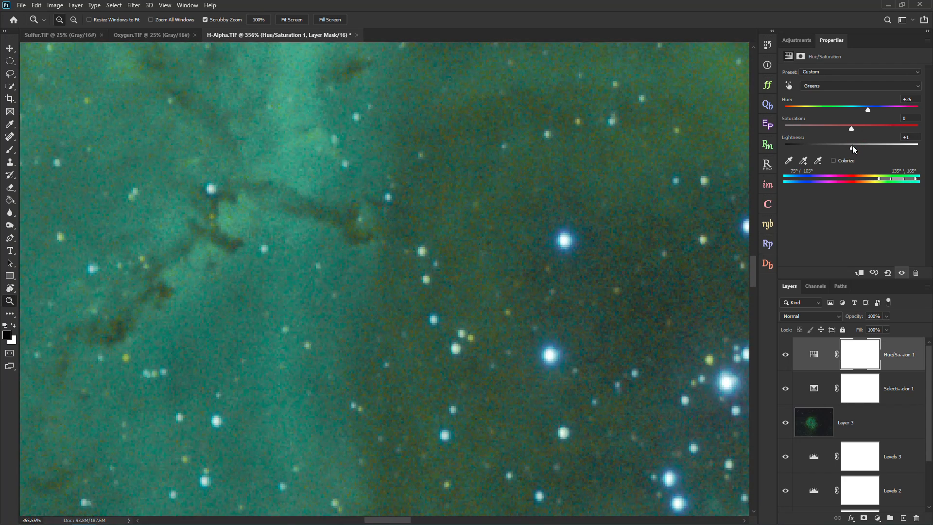
pyautogui.click(292, 20)
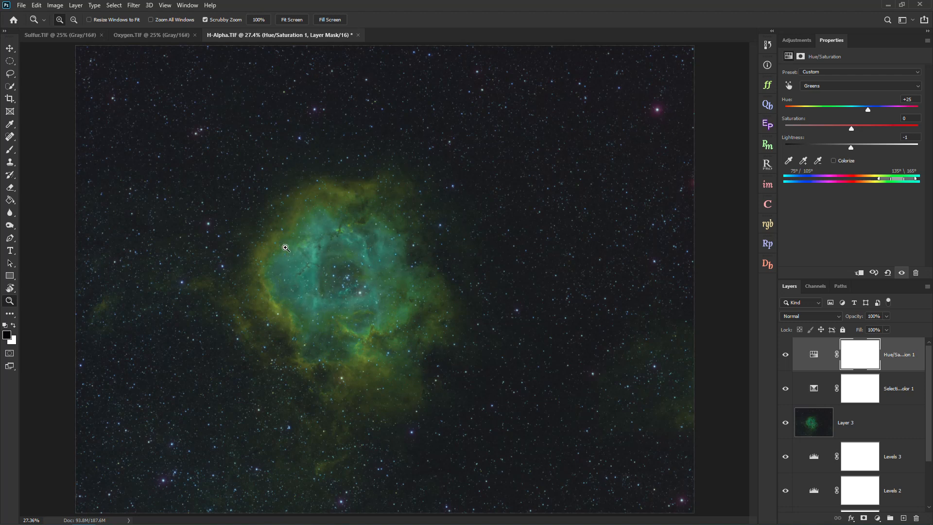
# Step: Add a second Hue/Saturation adjustment layer above the first one
pyautogui.click(846, 84)
pyautogui.click(827, 121)
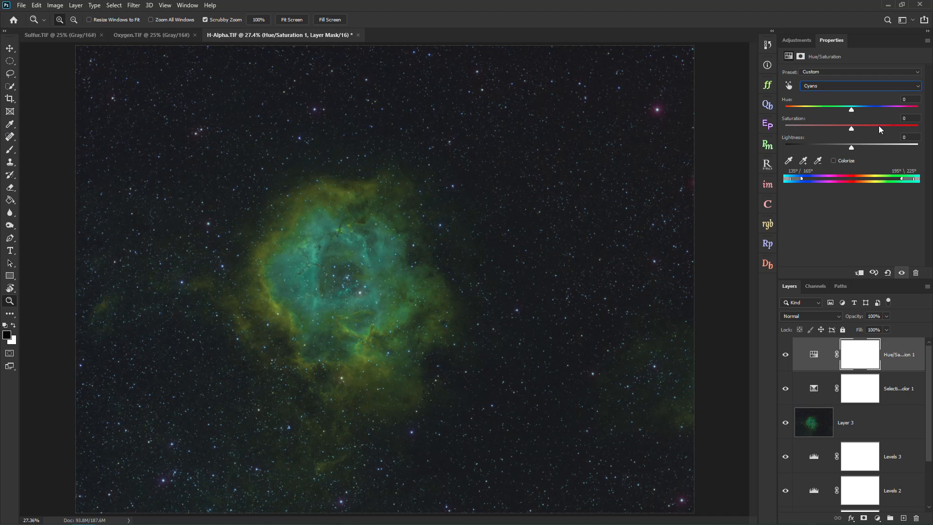
pyautogui.click(807, 40)
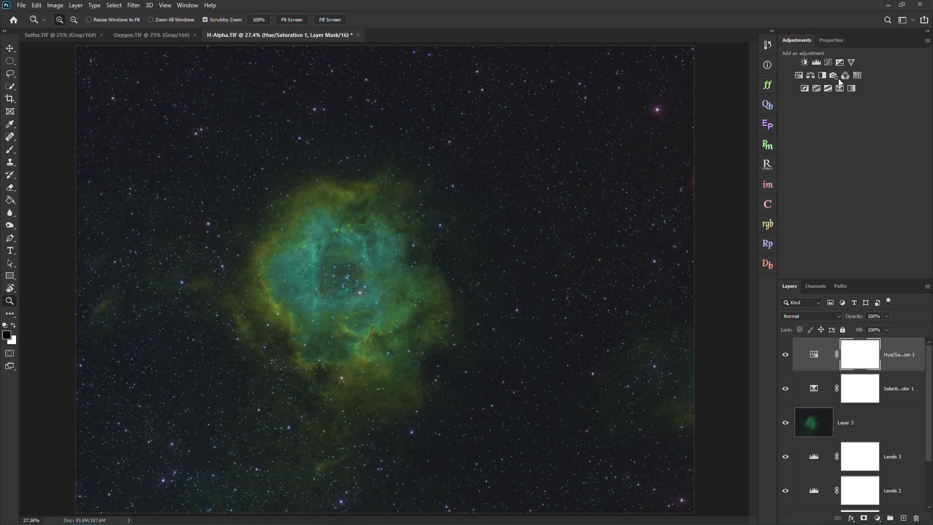
pyautogui.click(802, 77)
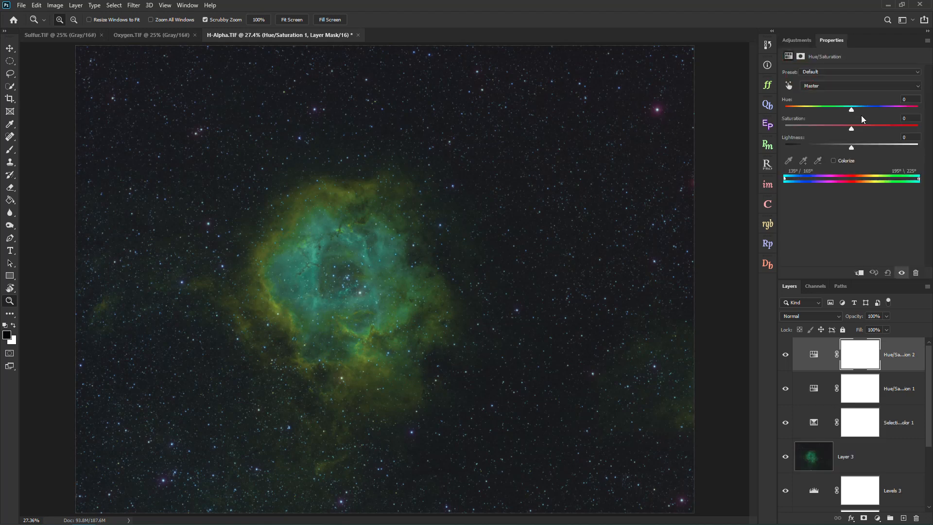
# Step: Shift the Cyans to a hue of +7 and a saturation of +6 in the second Hue/Saturation adjustment, checking the nebula up close
pyautogui.click(834, 91)
pyautogui.click(827, 110)
pyautogui.moveTo(851, 109); pyautogui.dragTo(860, 128)
pyautogui.moveTo(306, 271); pyautogui.dragTo(426, 340)
pyautogui.moveTo(854, 111); pyautogui.dragTo(855, 130)
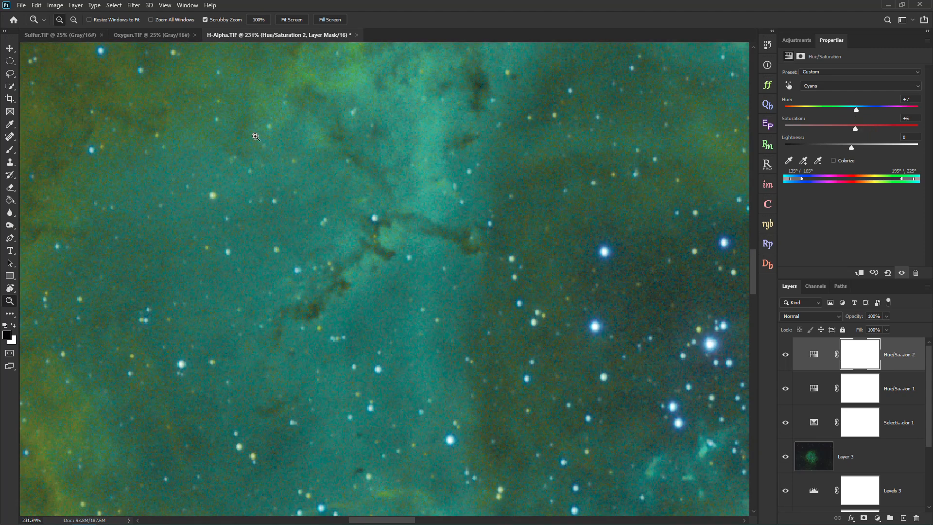
pyautogui.click(297, 21)
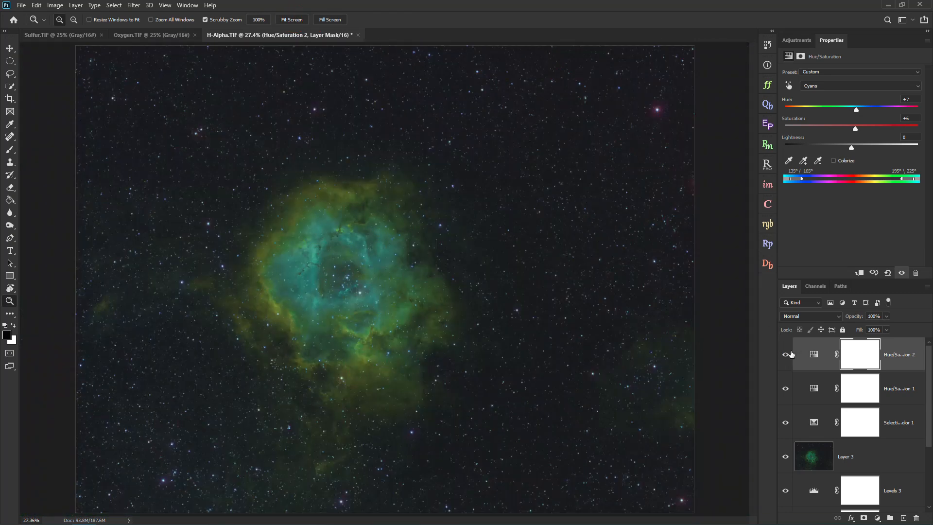
# Step: Set the Yellows to a hue of -13 and a saturation of -8 in the second Hue/Saturation adjustment and return to the whole image
pyautogui.moveTo(360, 290); pyautogui.dragTo(367, 294)
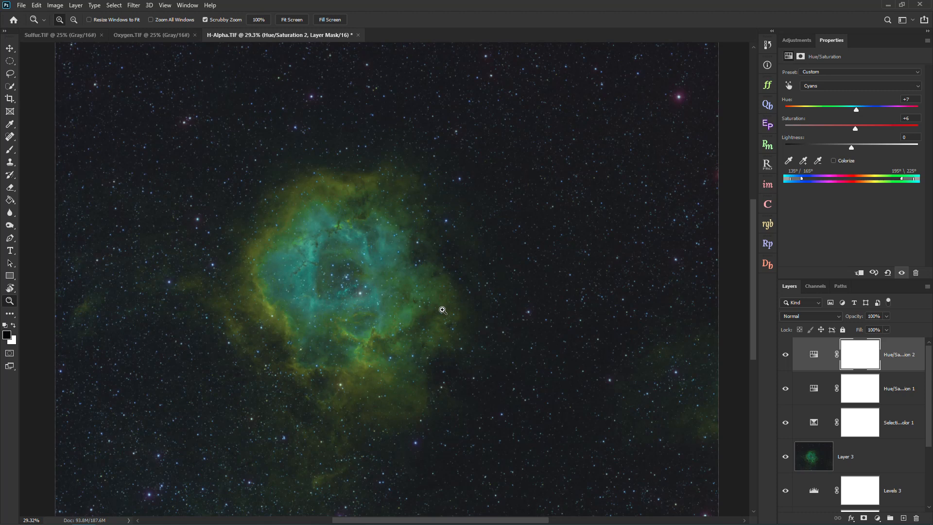
pyautogui.click(830, 87)
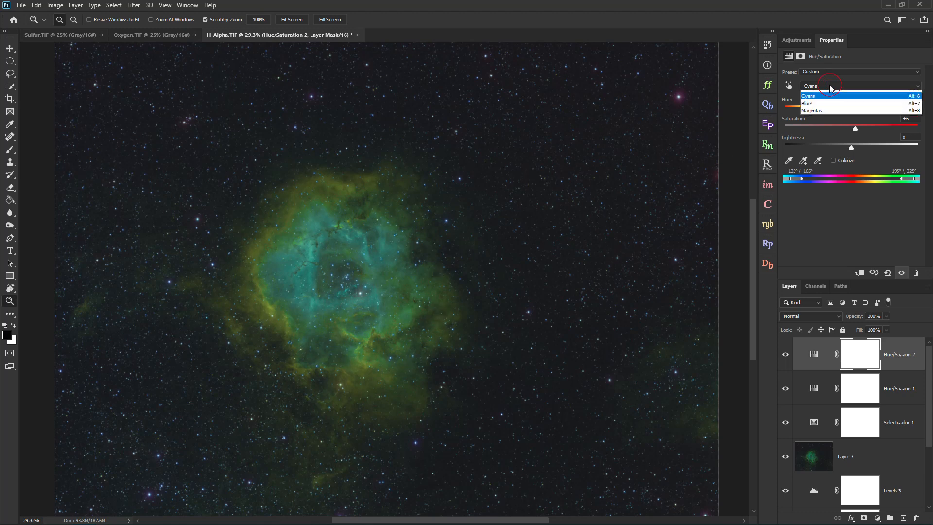
pyautogui.click(843, 110)
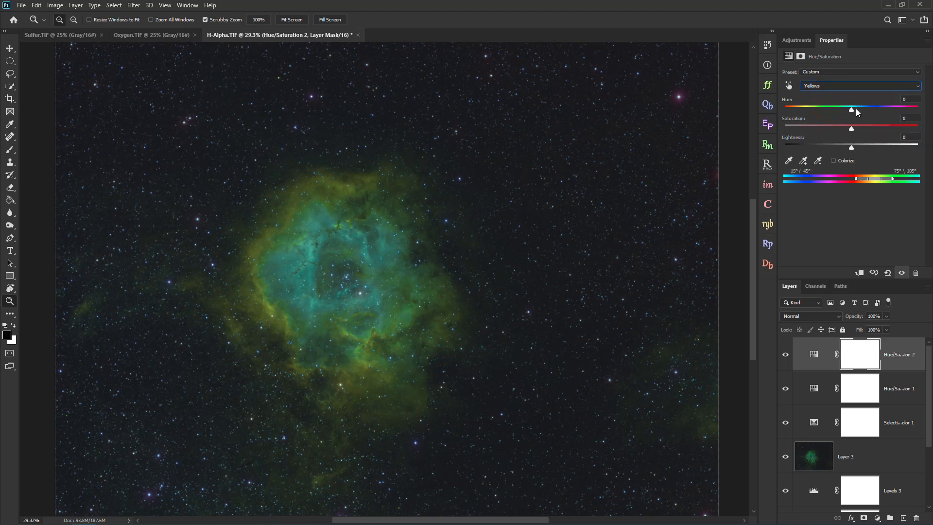
pyautogui.moveTo(851, 109)
pyautogui.mouseDown()
pyautogui.moveTo(863, 110)
pyautogui.moveTo(826, 110)
pyautogui.moveTo(837, 110)
pyautogui.mouseUp()
pyautogui.moveTo(364, 342); pyautogui.dragTo(441, 340)
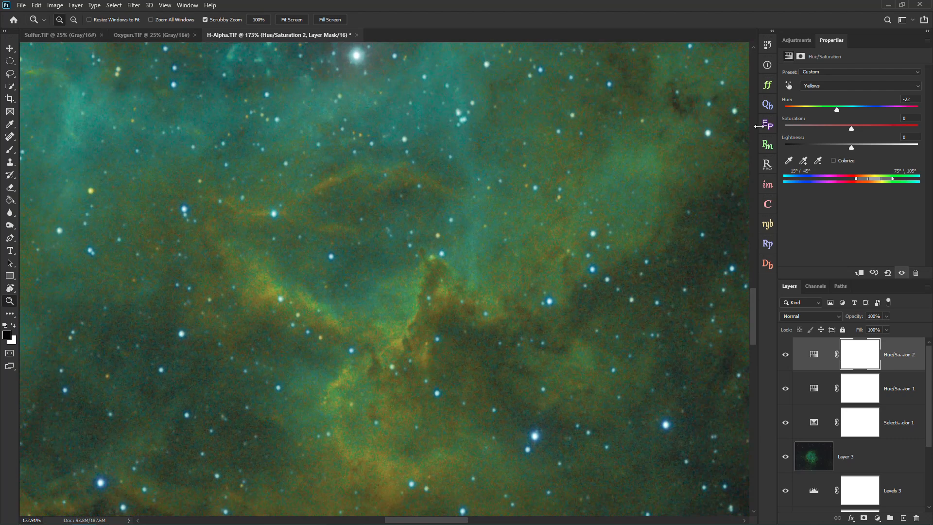
pyautogui.moveTo(837, 109); pyautogui.dragTo(844, 113)
pyautogui.moveTo(857, 129); pyautogui.dragTo(832, 129)
pyautogui.click(292, 20)
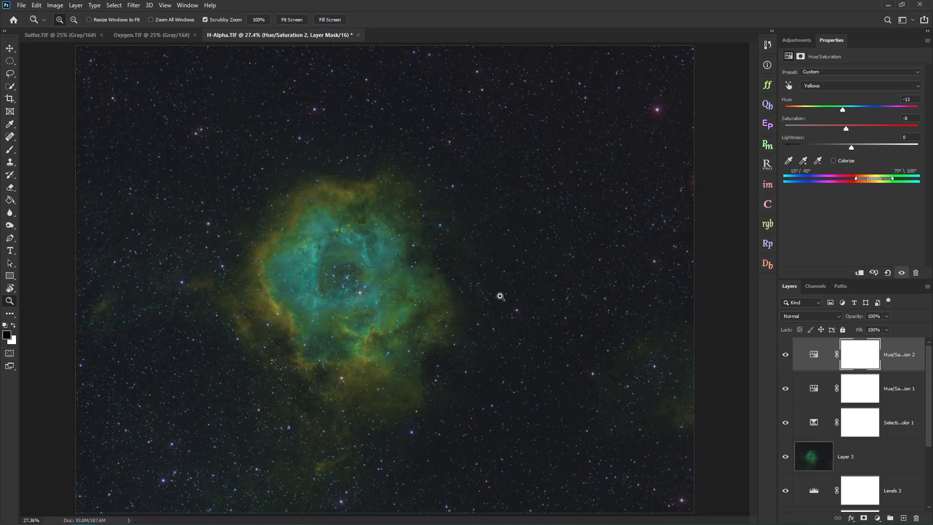
# Step: Add a second Selective Color adjustment layer on top and raise the cyan amount of the Cyans to +31%
pyautogui.click(799, 40)
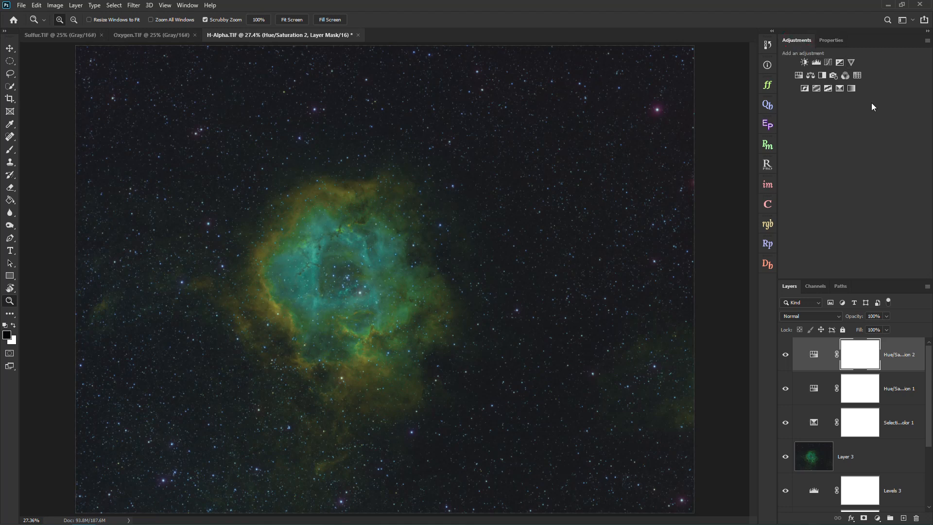
pyautogui.click(840, 88)
pyautogui.moveTo(852, 104); pyautogui.dragTo(892, 104)
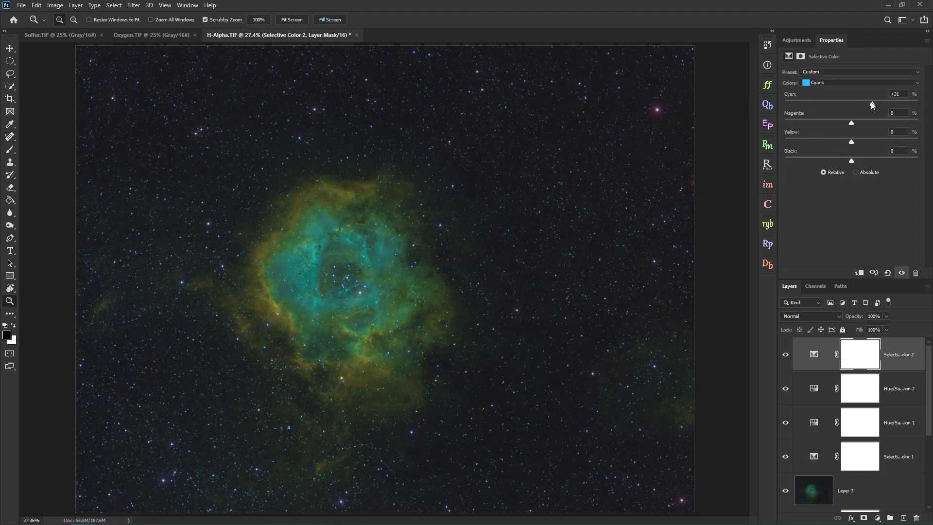
# Step: Test the cyan amount of the Yellows between +93% and -100% in the new Selective Color adjustment and settle it at -83%
pyautogui.click(822, 83)
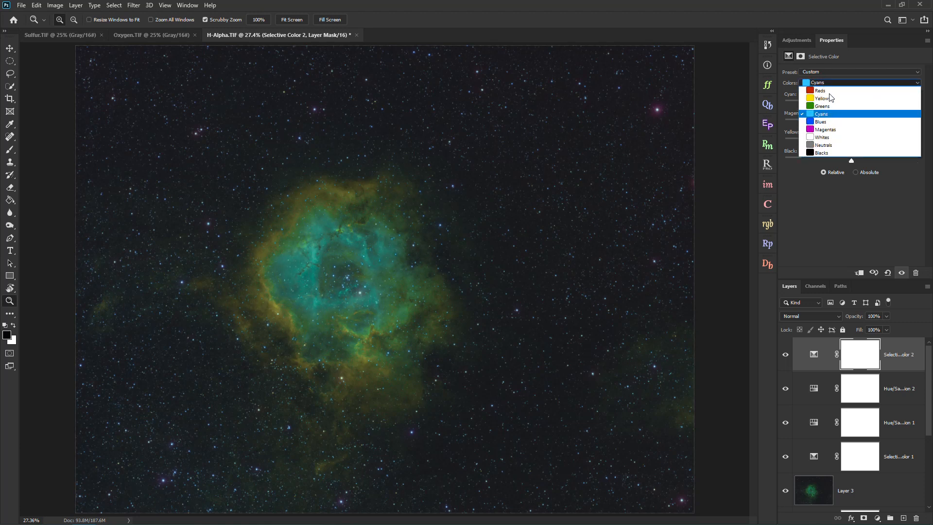
pyautogui.click(828, 82)
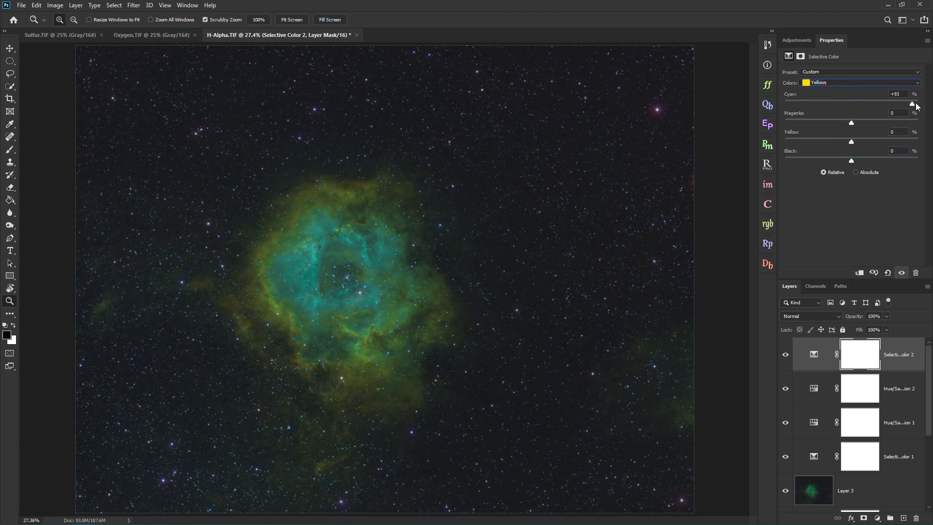
pyautogui.moveTo(910, 103); pyautogui.dragTo(777, 108)
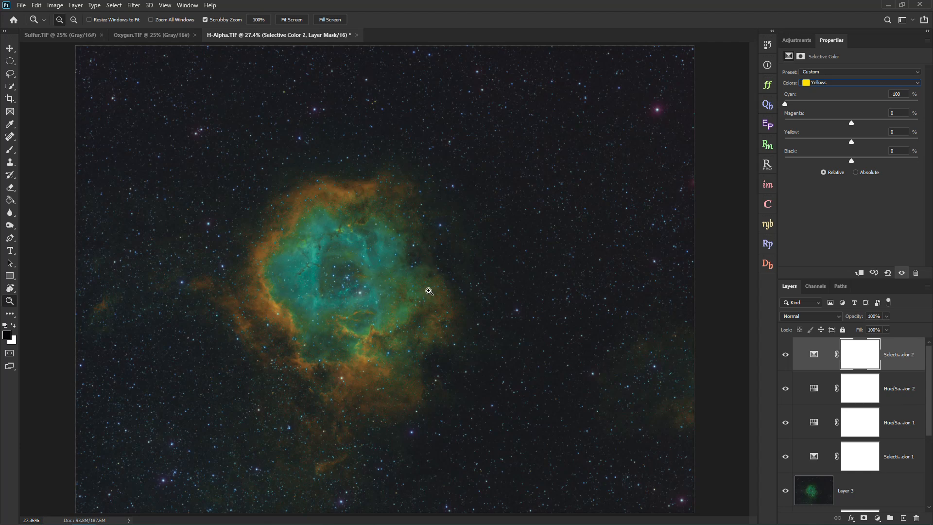
pyautogui.moveTo(282, 326); pyautogui.dragTo(354, 371)
pyautogui.moveTo(815, 103); pyautogui.dragTo(797, 106)
# Step: Test a magenta amount of -20% for the Yellows, and settle both their magenta and yellow amounts at +4%
pyautogui.moveTo(311, 276); pyautogui.dragTo(352, 238)
pyautogui.moveTo(444, 295); pyautogui.dragTo(418, 296)
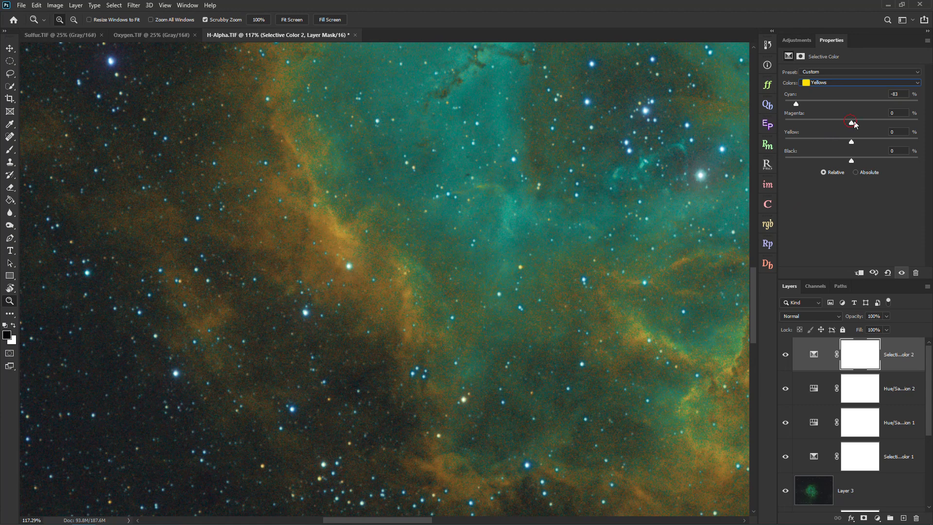
pyautogui.moveTo(832, 121); pyautogui.dragTo(848, 122)
pyautogui.moveTo(465, 264); pyautogui.dragTo(420, 235)
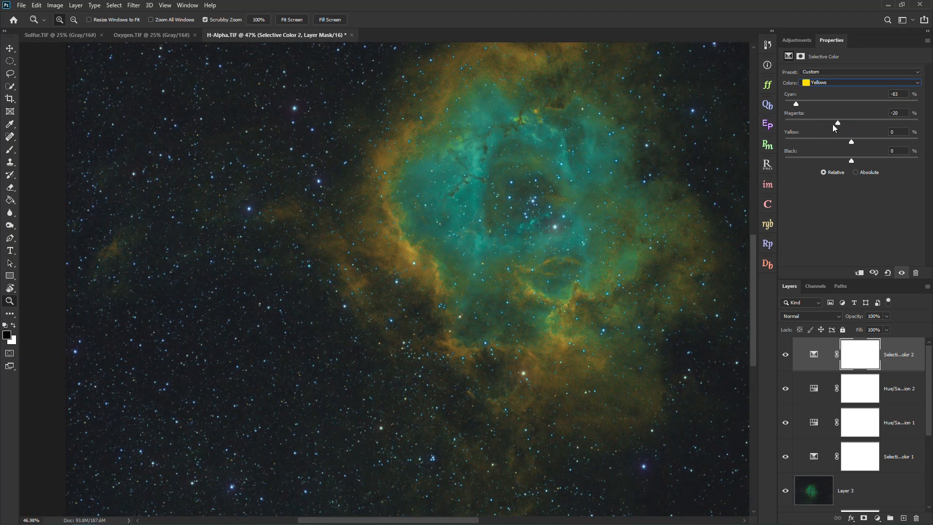
pyautogui.moveTo(862, 122); pyautogui.dragTo(816, 147)
pyautogui.click(853, 143)
pyautogui.moveTo(539, 246); pyautogui.dragTo(496, 241)
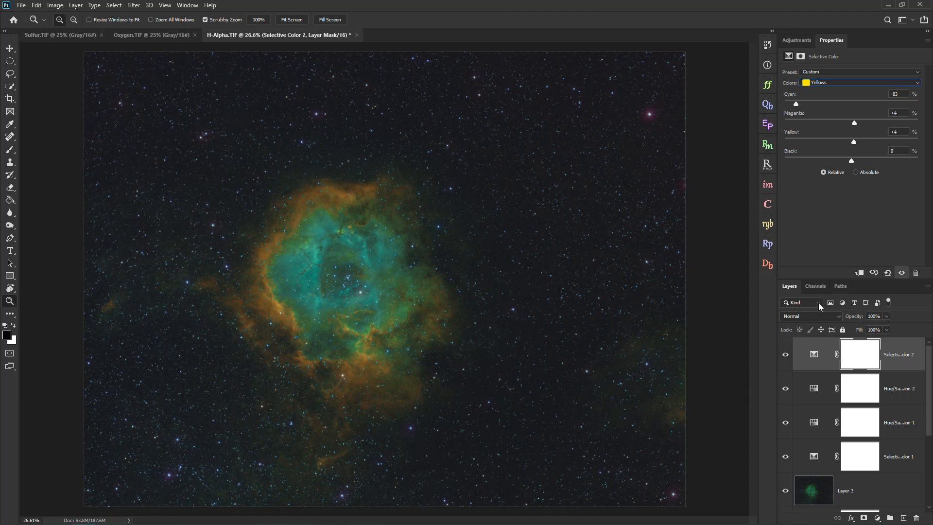
# Step: Stamp all visible layers into a new pixel layer on top and display its Blue channel alone
pyautogui.click(815, 286)
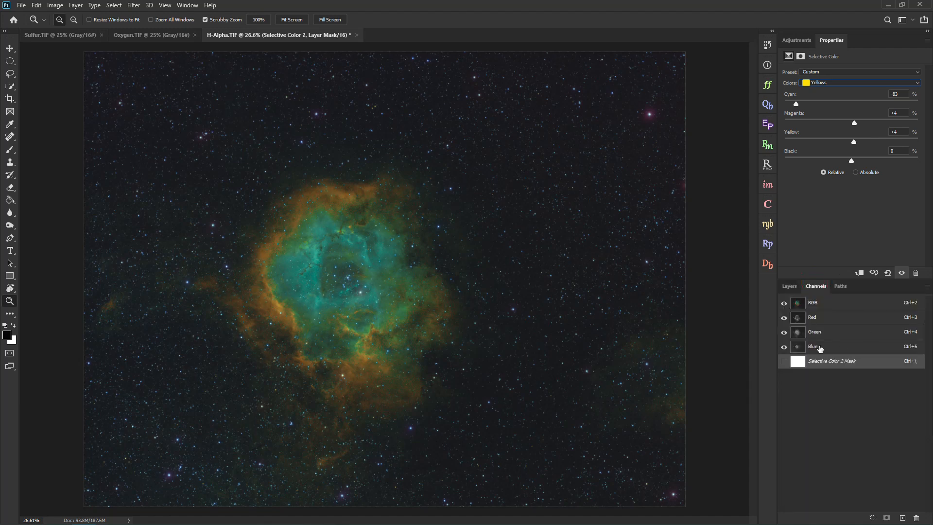
pyautogui.click(814, 347)
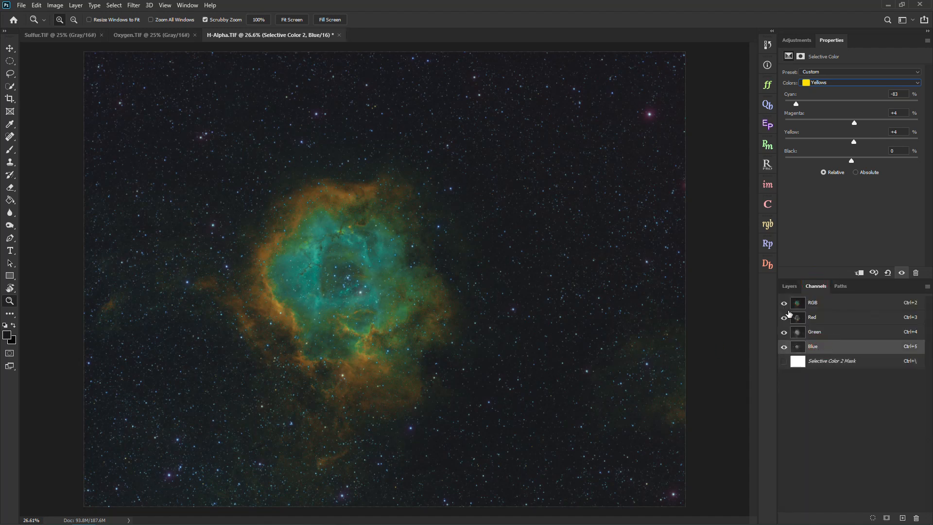
pyautogui.click(789, 286)
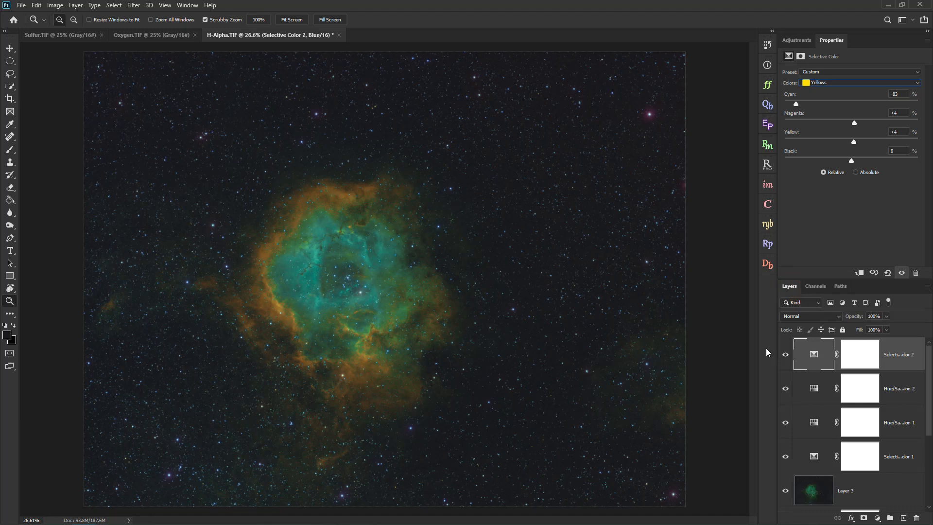
pyautogui.click(815, 286)
pyautogui.click(812, 346)
# Step: Examine the noise in the Blue, Green and Red channels up close and return to the full-color composite
pyautogui.moveTo(351, 291); pyautogui.dragTo(411, 327)
pyautogui.moveTo(186, 365); pyautogui.dragTo(226, 382)
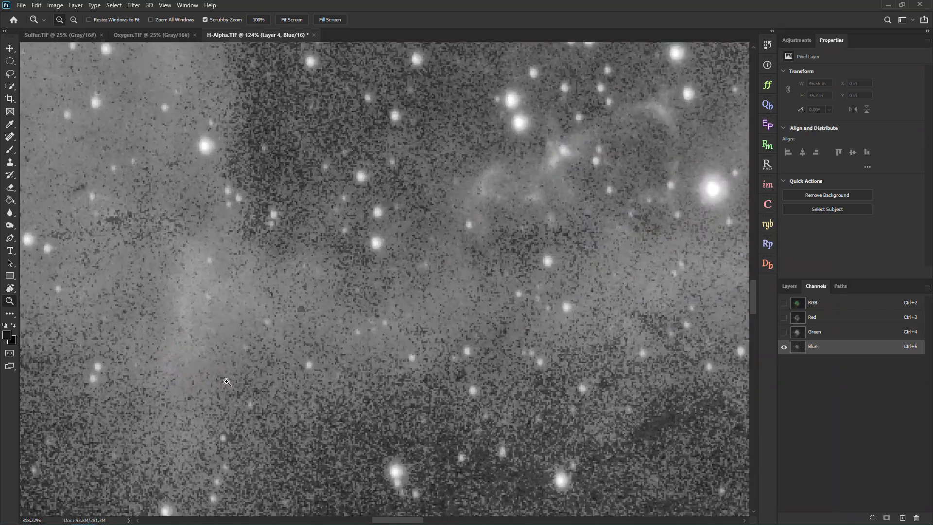
pyautogui.click(822, 334)
pyautogui.moveTo(479, 334); pyautogui.dragTo(301, 328)
pyautogui.click(825, 319)
pyautogui.moveTo(393, 340); pyautogui.dragTo(343, 376)
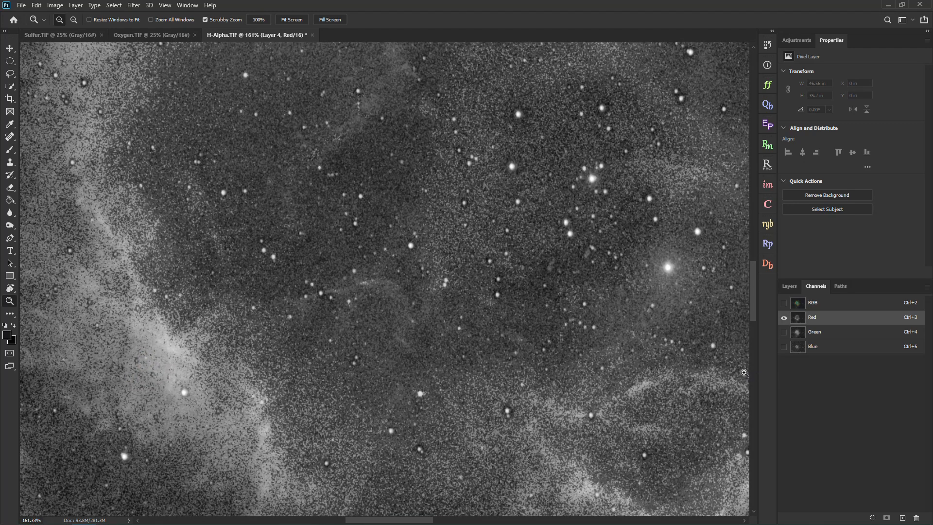
pyautogui.click(810, 348)
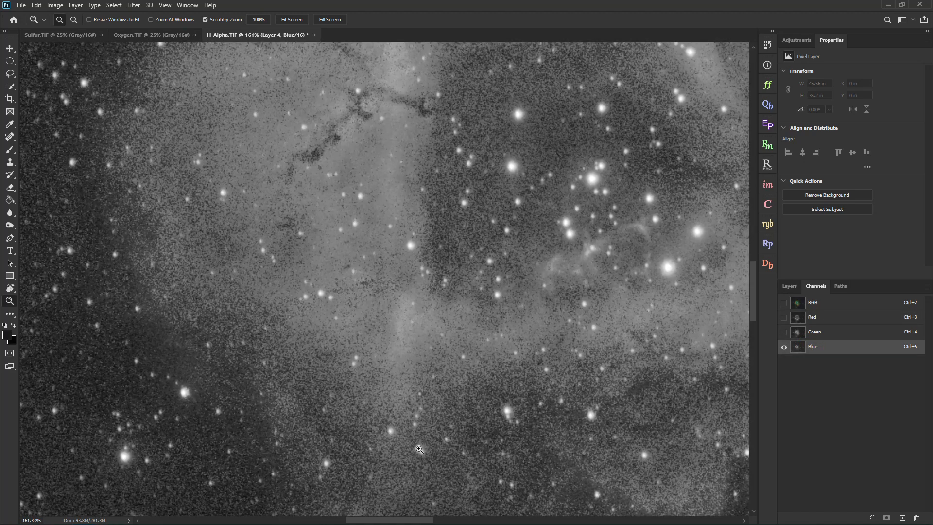
pyautogui.click(784, 303)
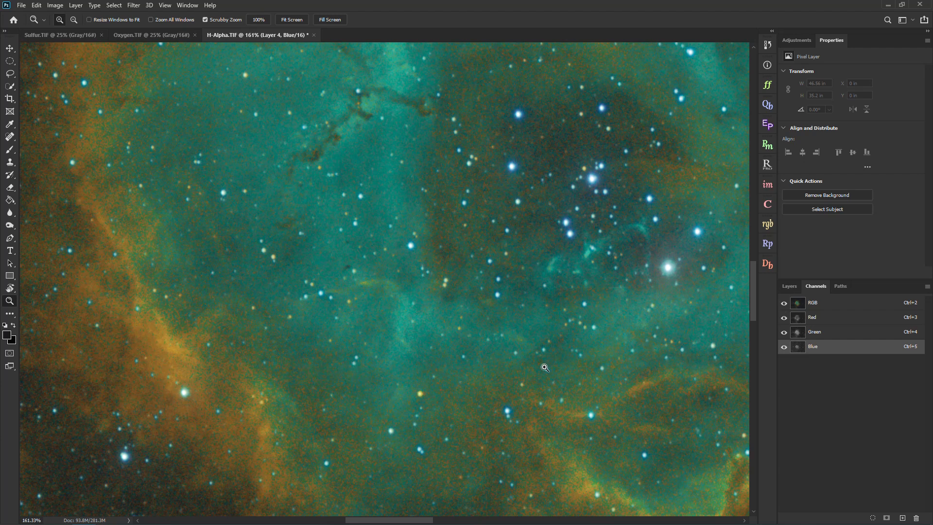
# Step: Target the Red channel of the stamped layer and hide the Green and Blue channels
pyautogui.click(832, 322)
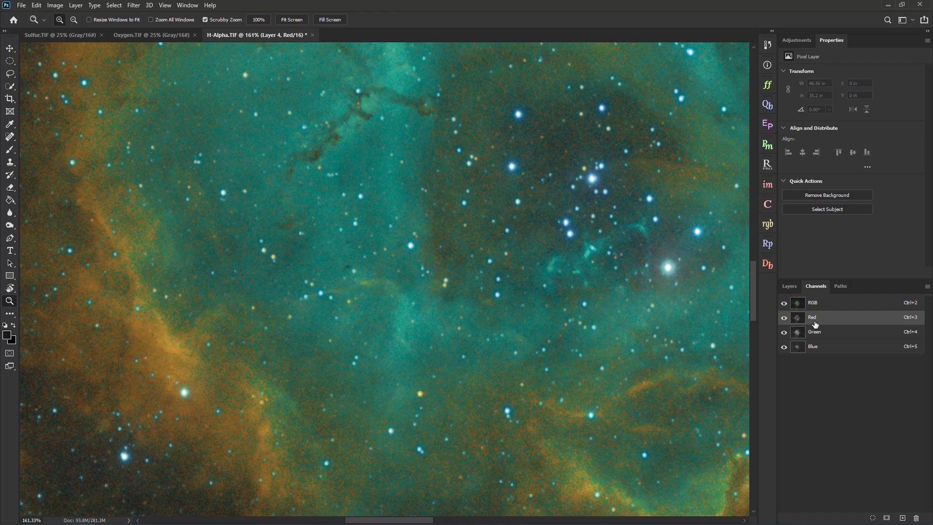
pyautogui.click(784, 333)
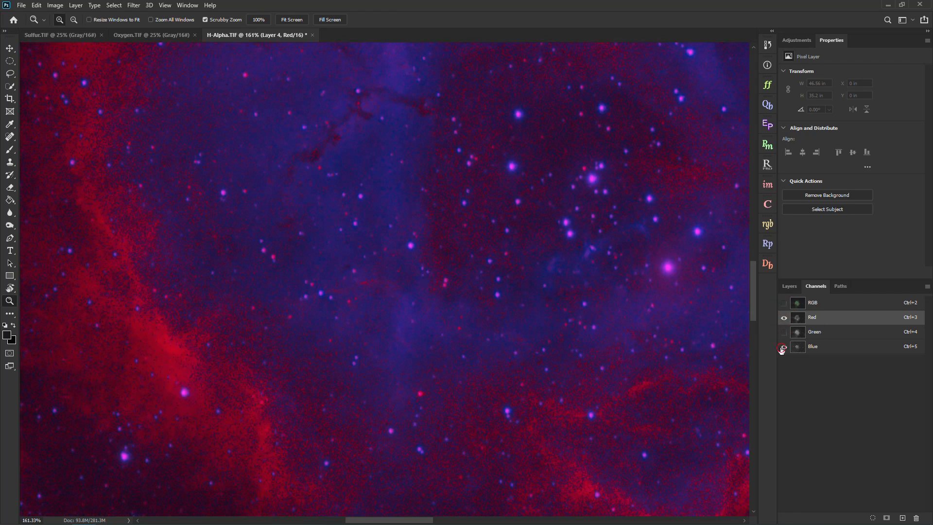
pyautogui.click(784, 347)
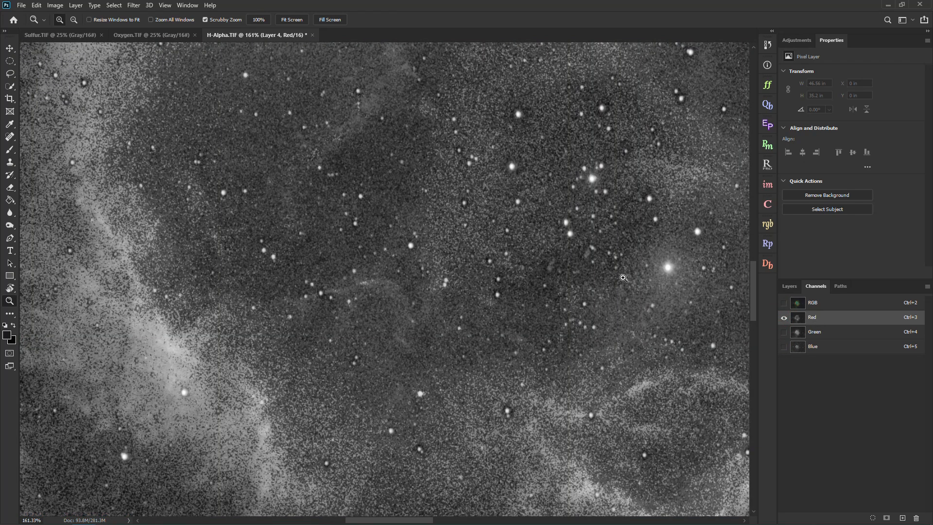
# Step: Open the Red channel in the Camera Raw Filter and try a luminance noise reduction of 19 on the nebula's grainy area
pyautogui.click(135, 6)
pyautogui.moveTo(164, 146)
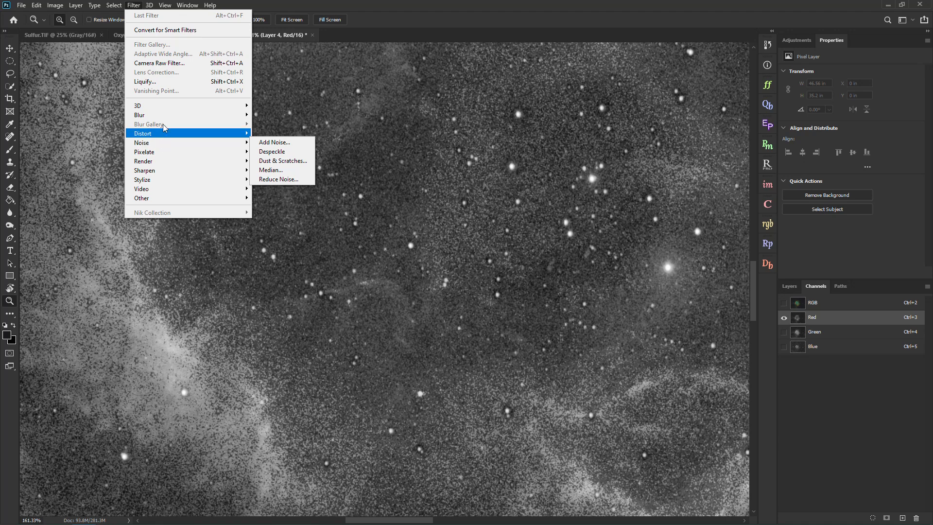
pyautogui.click(199, 63)
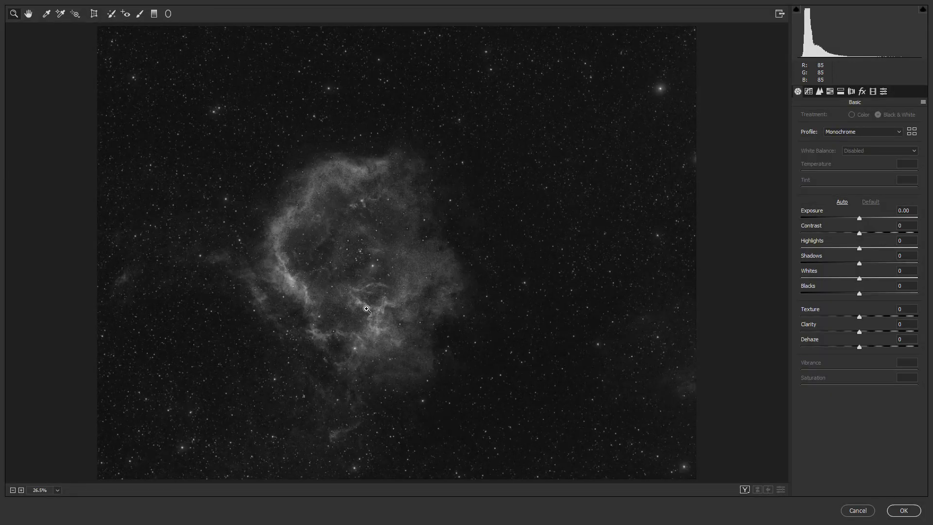
pyautogui.moveTo(339, 301); pyautogui.dragTo(523, 336)
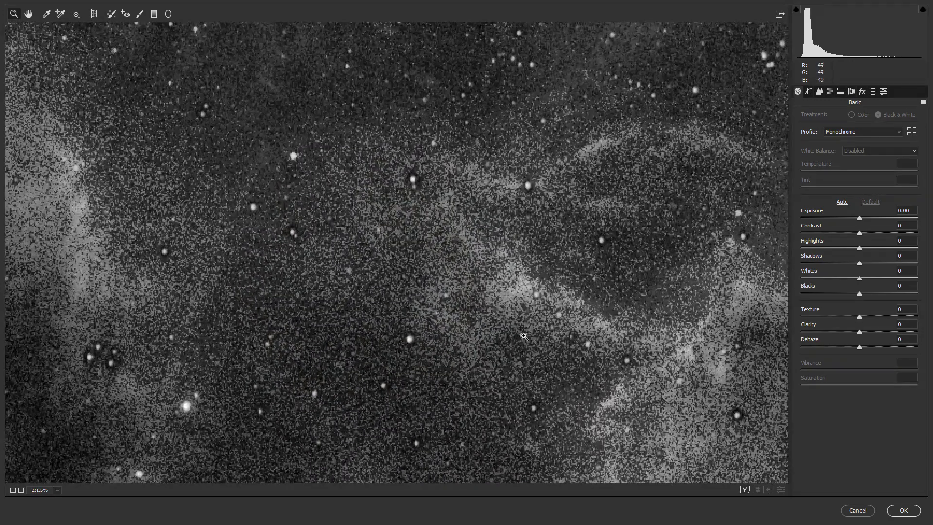
pyautogui.click(819, 92)
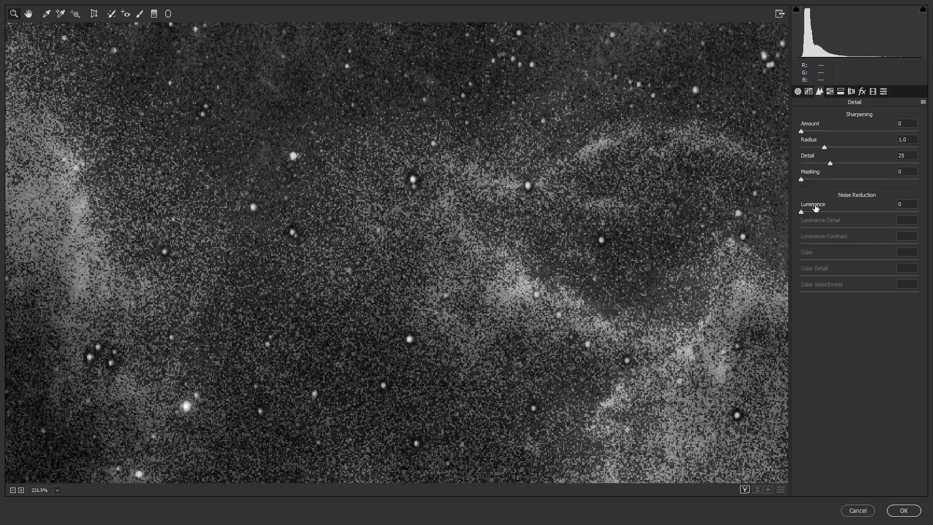
pyautogui.moveTo(801, 212); pyautogui.dragTo(824, 211)
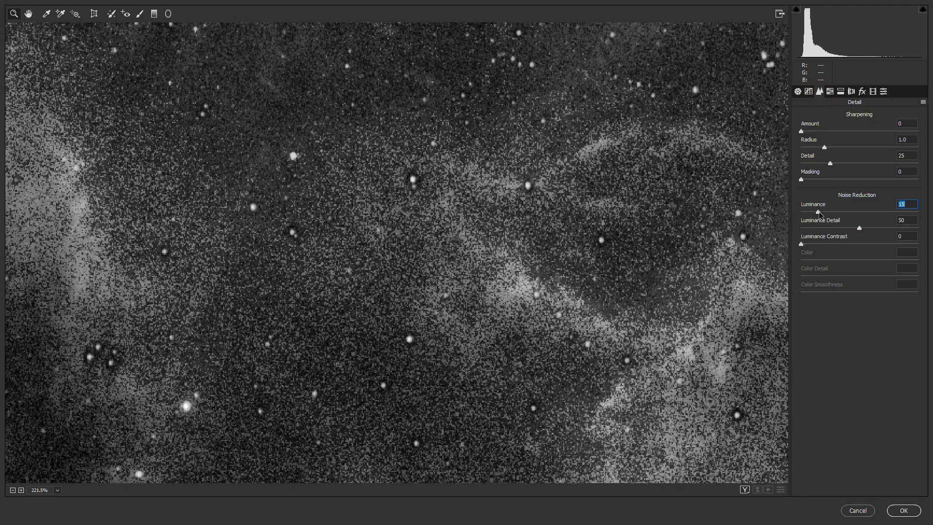
pyautogui.scroll(3, 353, 303)
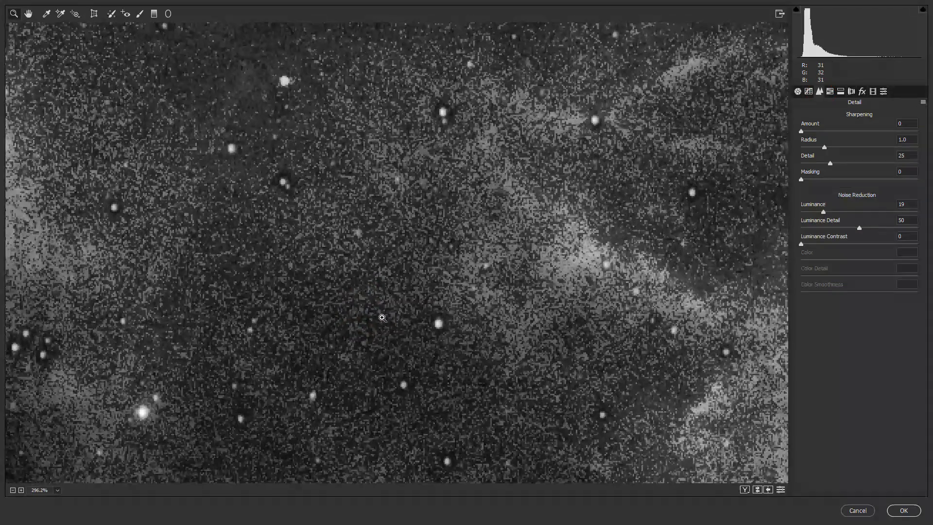
# Step: Try stronger luminance noise reduction of 36 and 42 on the Red channel, then discard the Camera Raw filter
pyautogui.moveTo(823, 213); pyautogui.dragTo(859, 227)
pyautogui.press('Tab')
pyautogui.moveTo(801, 244)
pyautogui.mouseDown()
pyautogui.moveTo(860, 243)
pyautogui.moveTo(801, 244)
pyautogui.mouseUp()
pyautogui.moveTo(836, 212); pyautogui.dragTo(845, 215)
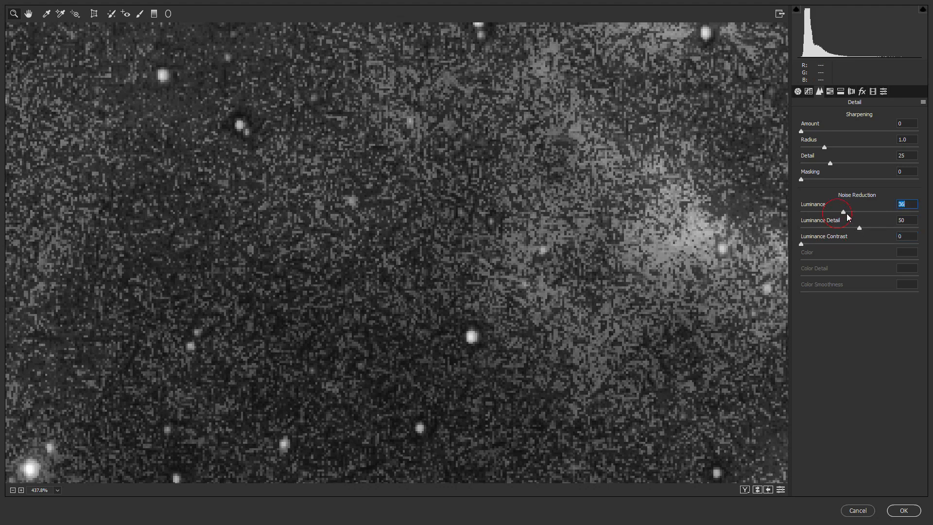
pyautogui.doubleClick(850, 212)
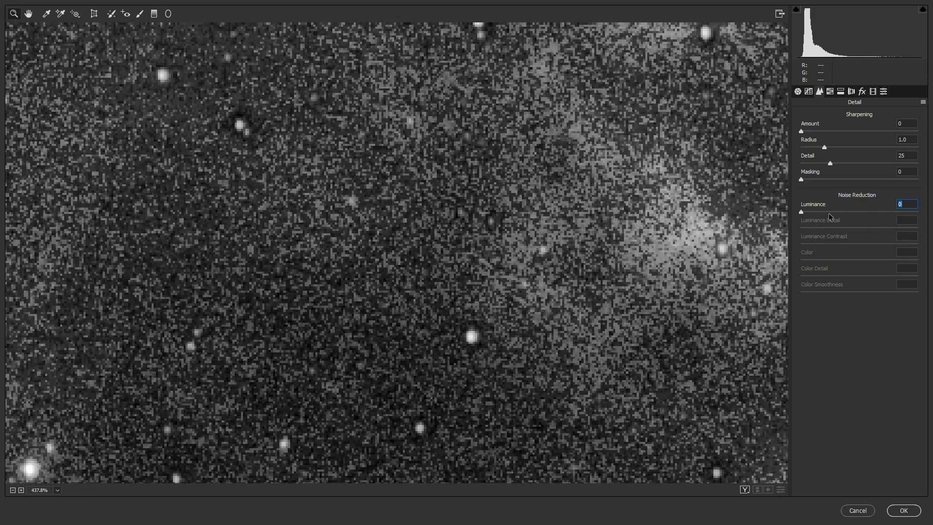
pyautogui.moveTo(849, 212); pyautogui.dragTo(850, 212)
pyautogui.moveTo(493, 272); pyautogui.dragTo(441, 278)
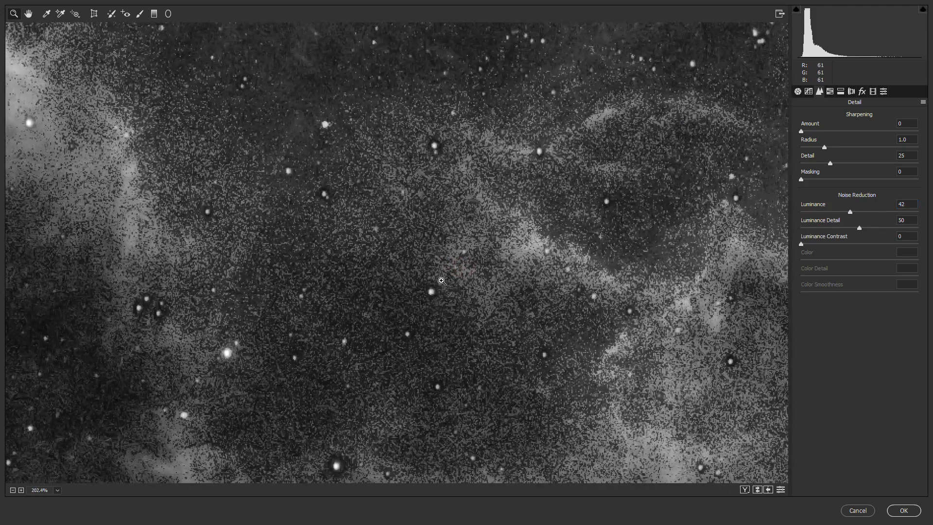
pyautogui.click(858, 510)
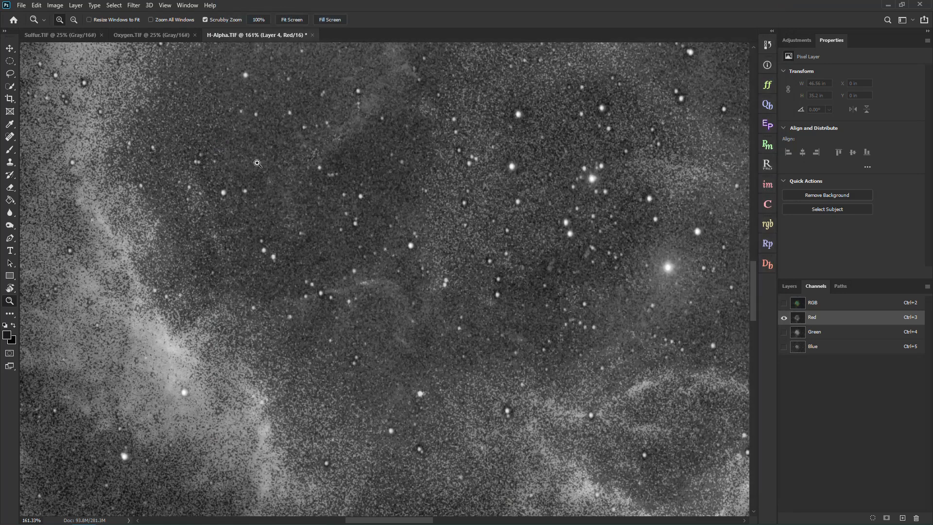
# Step: Compare the Blue, Green and Red channels, inspect the Red channel's grain up close, and show the full-color composite again
pyautogui.click(134, 5)
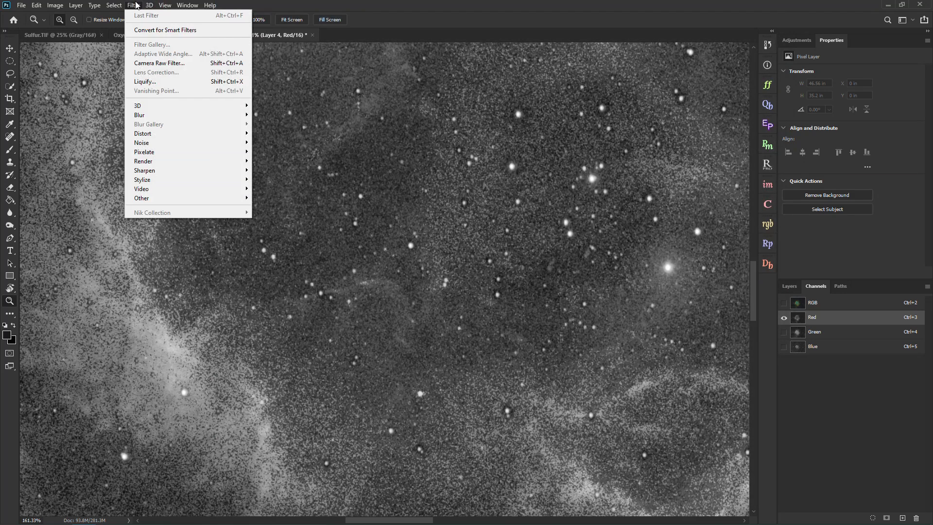
pyautogui.moveTo(205, 143)
pyautogui.click(129, 5)
pyautogui.moveTo(294, 308); pyautogui.dragTo(233, 307)
pyautogui.click(825, 346)
pyautogui.click(826, 334)
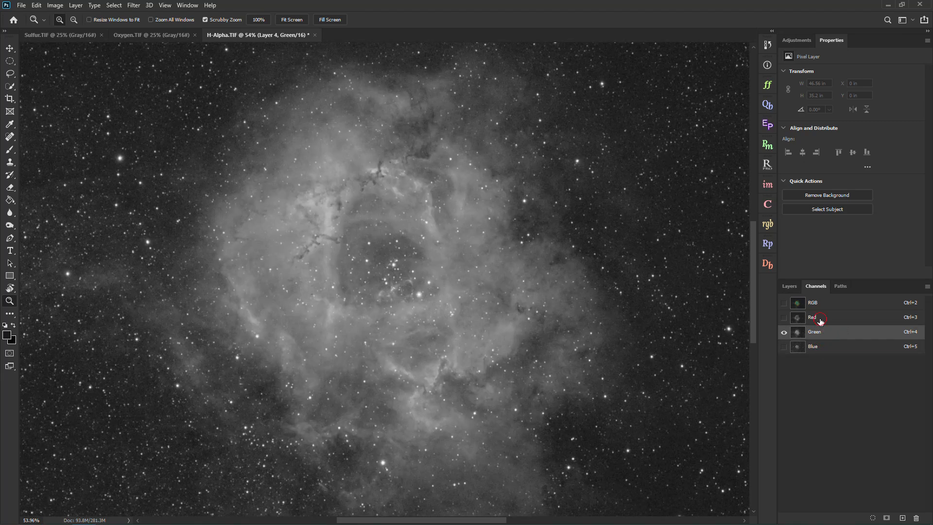
pyautogui.click(820, 321)
pyautogui.moveTo(444, 388); pyautogui.dragTo(400, 376)
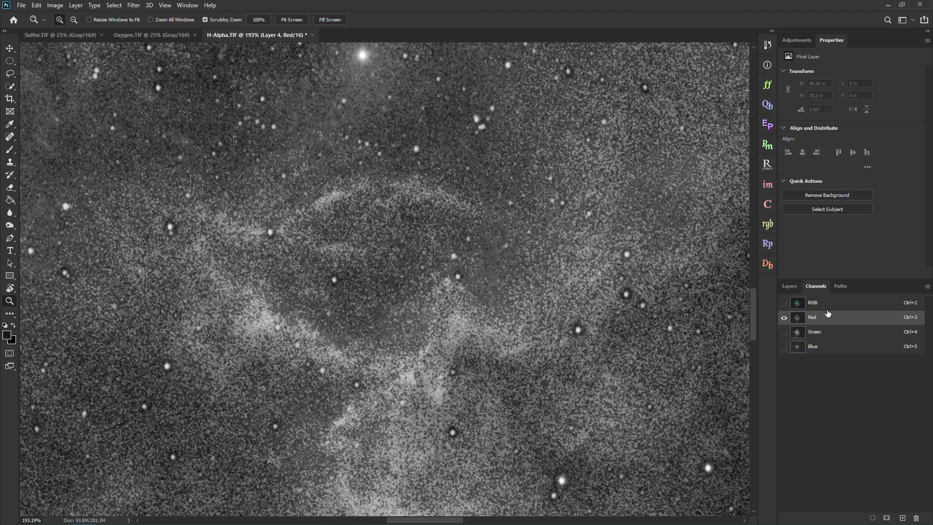
pyautogui.click(784, 303)
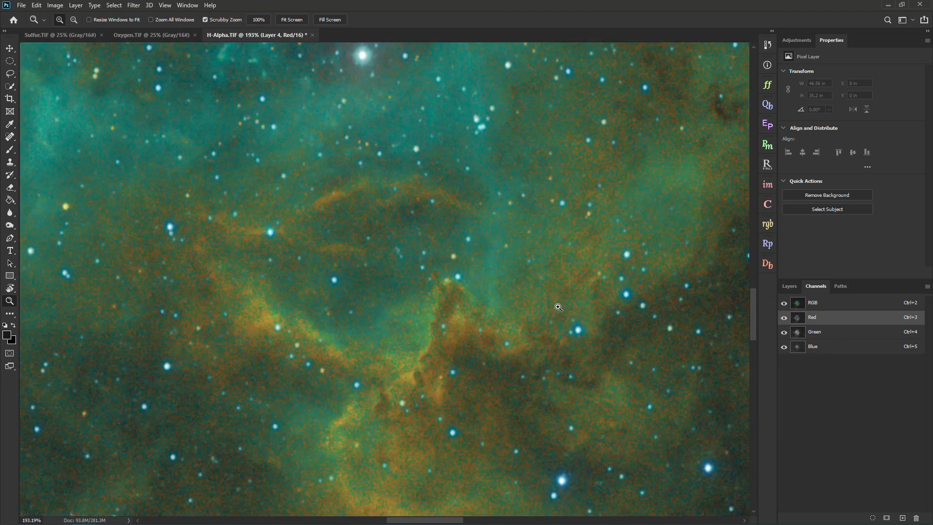
# Step: Target the composite RGB channel of Layer 4 and return to the layer stack
pyautogui.click(789, 286)
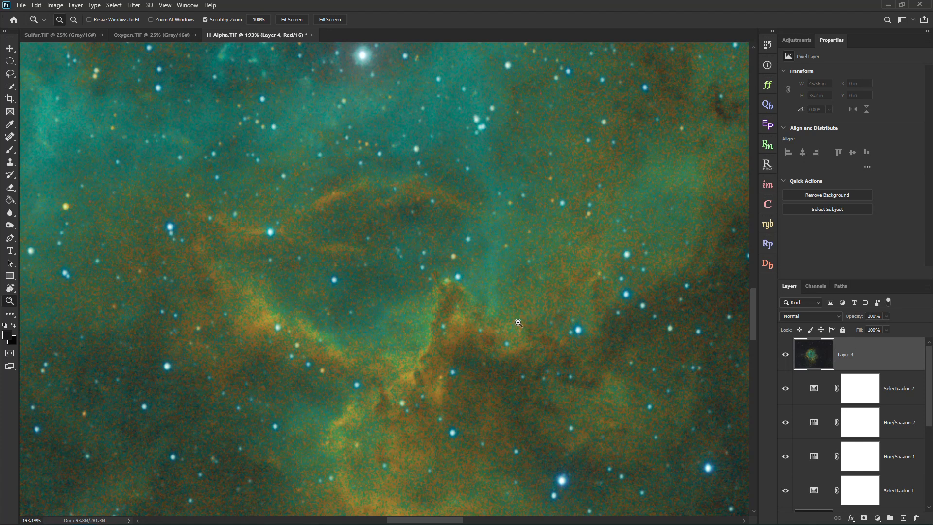
pyautogui.click(815, 286)
pyautogui.click(813, 303)
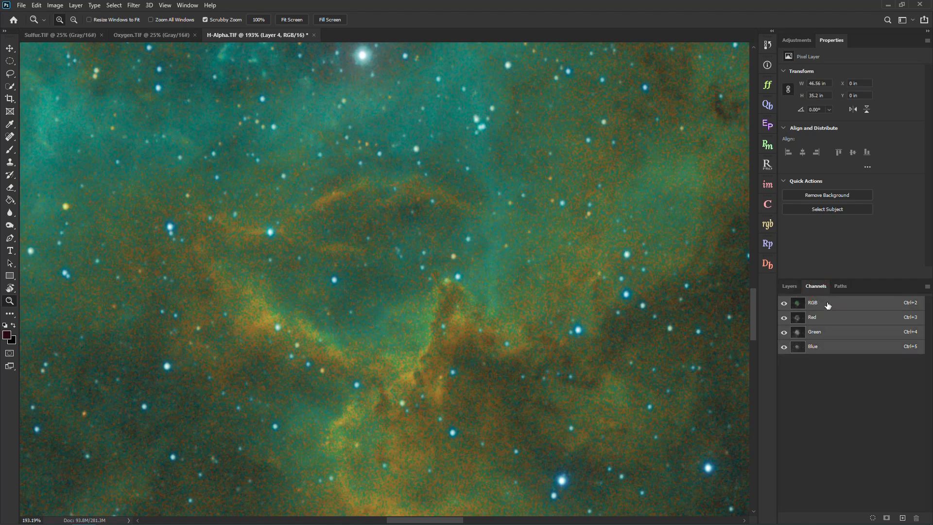
pyautogui.click(820, 318)
pyautogui.click(828, 303)
pyautogui.click(789, 286)
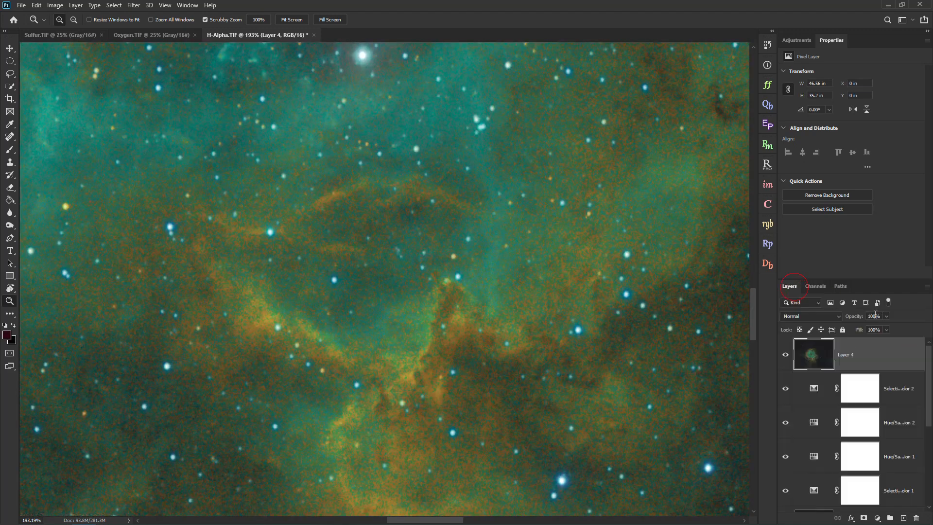
# Step: Open Layer 4 in the Camera Raw Filter and set noise reduction to luminance 21 and color 31
pyautogui.click(133, 5)
pyautogui.click(146, 62)
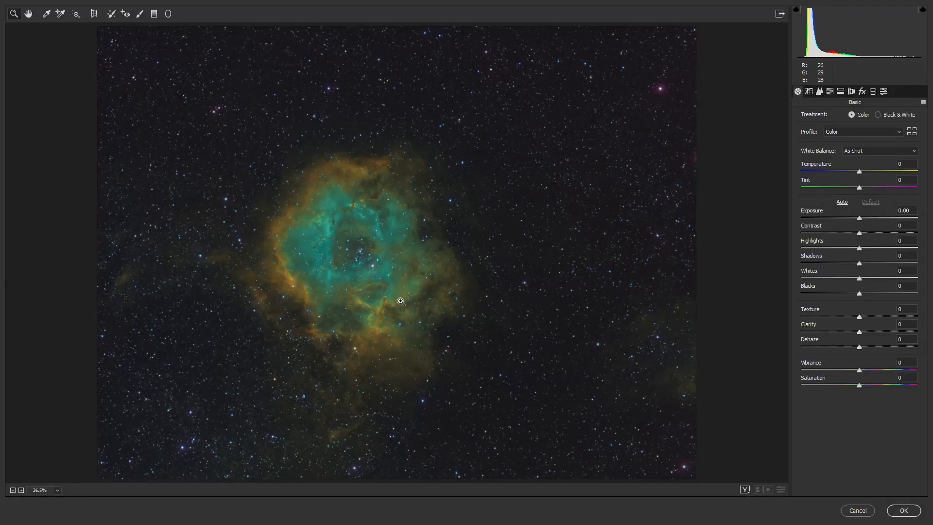
pyautogui.moveTo(395, 293); pyautogui.dragTo(527, 355)
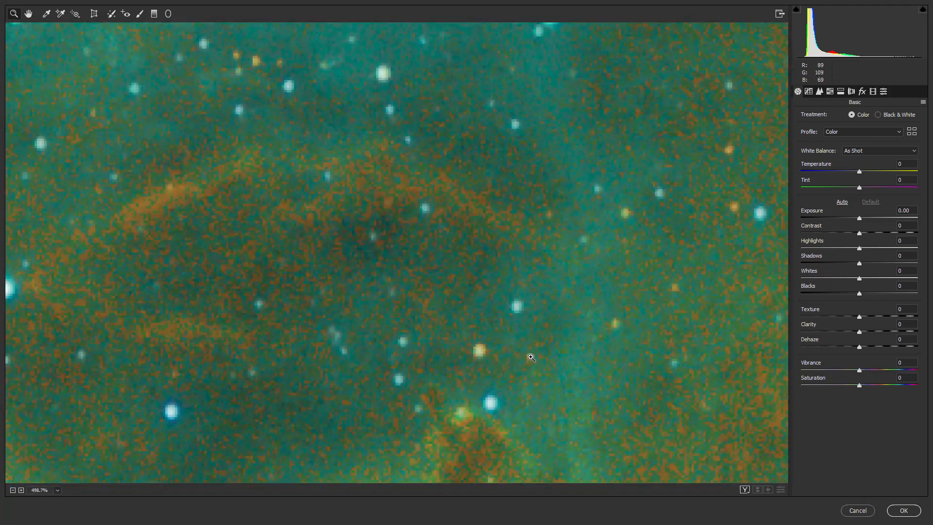
pyautogui.click(819, 92)
pyautogui.click(823, 212)
pyautogui.moveTo(822, 214); pyautogui.dragTo(825, 214)
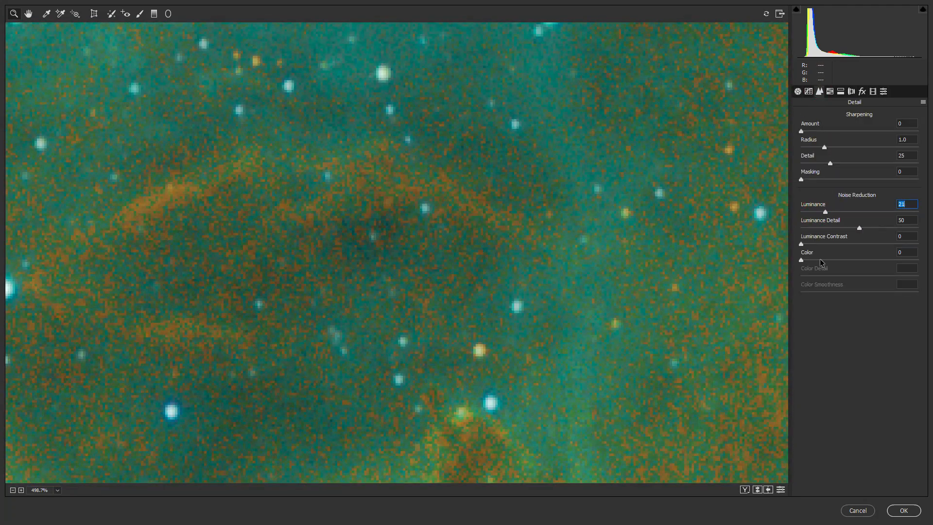
pyautogui.moveTo(821, 261)
pyautogui.mouseDown()
pyautogui.moveTo(833, 261)
pyautogui.moveTo(761, 264)
pyautogui.moveTo(837, 261)
pyautogui.mouseUp()
# Step: Raise the color noise reduction to 38, lower the color detail, adjust the color smoothness, and apply the Camera Raw filter
pyautogui.moveTo(498, 276); pyautogui.dragTo(417, 276)
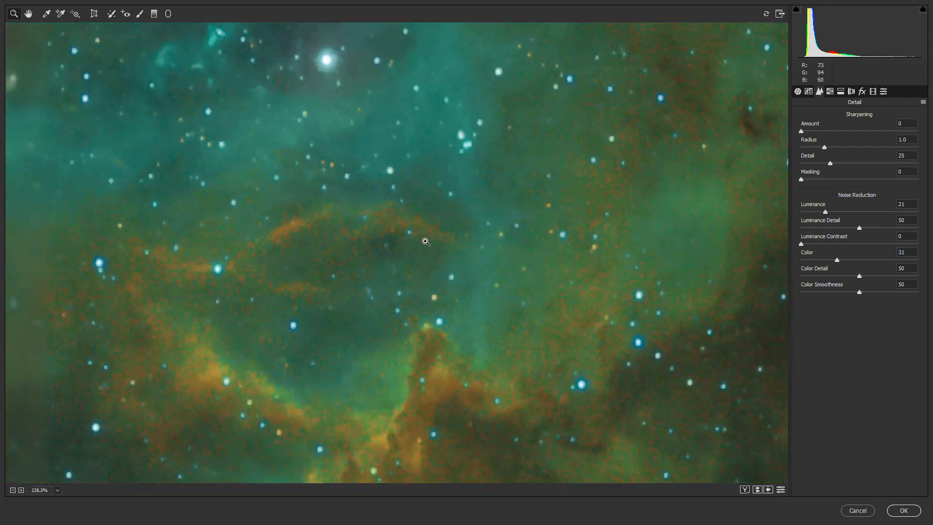
pyautogui.moveTo(272, 264); pyautogui.dragTo(228, 264)
pyautogui.moveTo(127, 215); pyautogui.dragTo(195, 232)
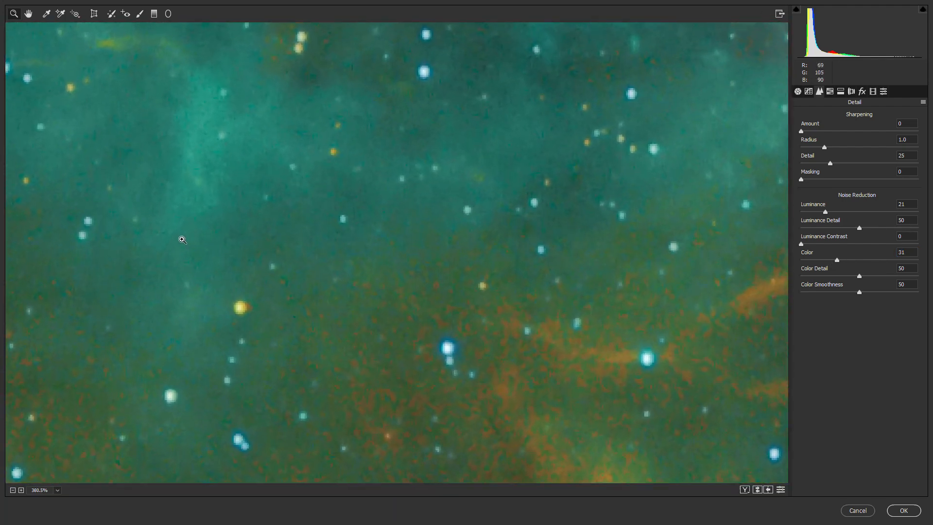
pyautogui.moveTo(837, 260)
pyautogui.mouseDown()
pyautogui.moveTo(797, 263)
pyautogui.moveTo(846, 262)
pyautogui.mouseUp()
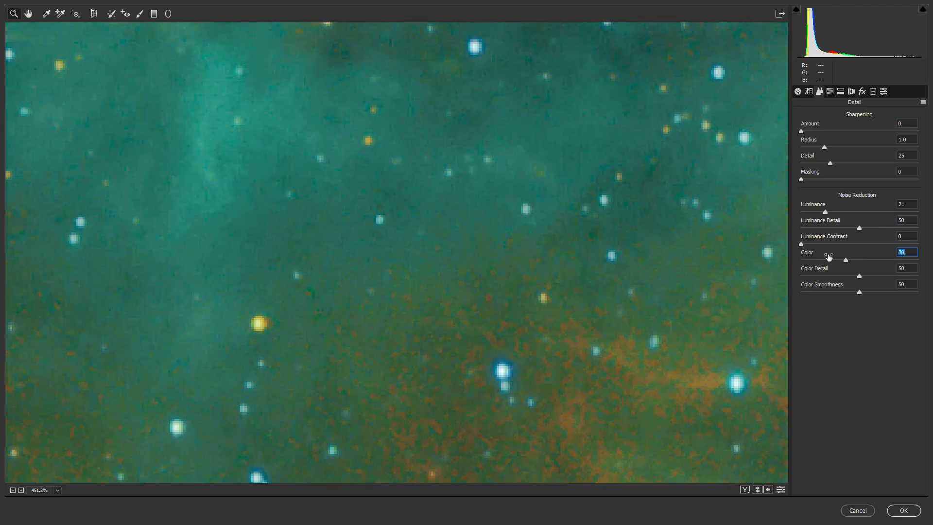
pyautogui.moveTo(858, 276); pyautogui.dragTo(836, 276)
pyautogui.click(855, 292)
pyautogui.click(904, 511)
# Step: Compare the image with and without the noise-reduced Layer 4, both close up on the nebula and in full view
pyautogui.moveTo(459, 361); pyautogui.dragTo(502, 371)
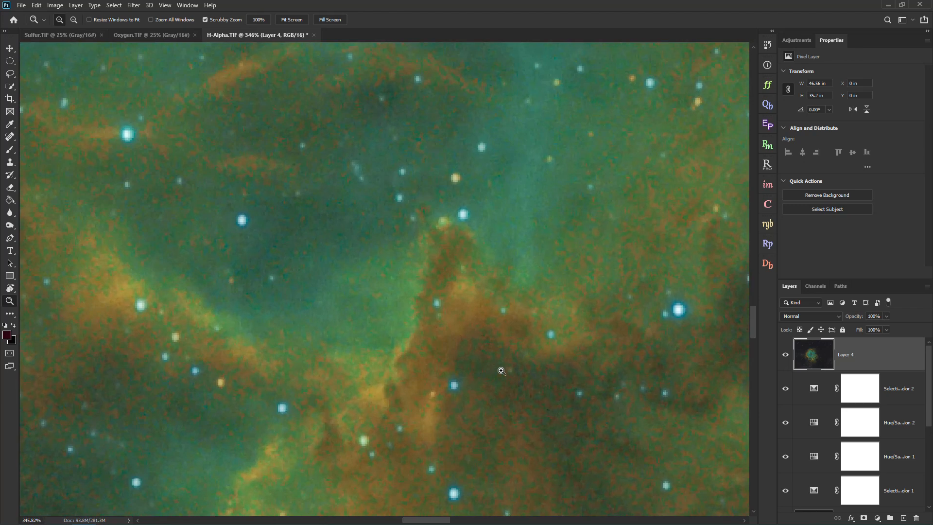
pyautogui.moveTo(610, 404); pyautogui.dragTo(631, 405)
pyautogui.click(787, 356)
pyautogui.click(786, 356)
pyautogui.click(786, 356)
pyautogui.click(786, 356)
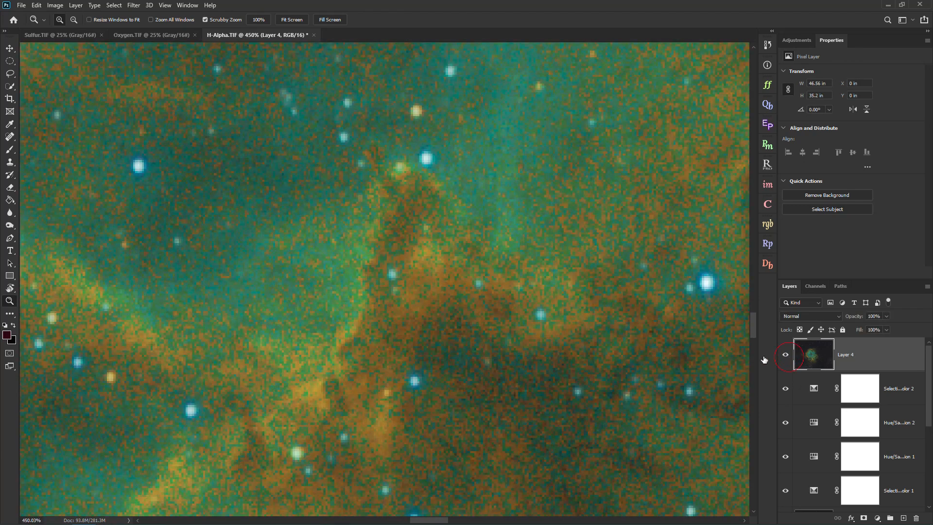
pyautogui.moveTo(453, 364); pyautogui.dragTo(346, 298)
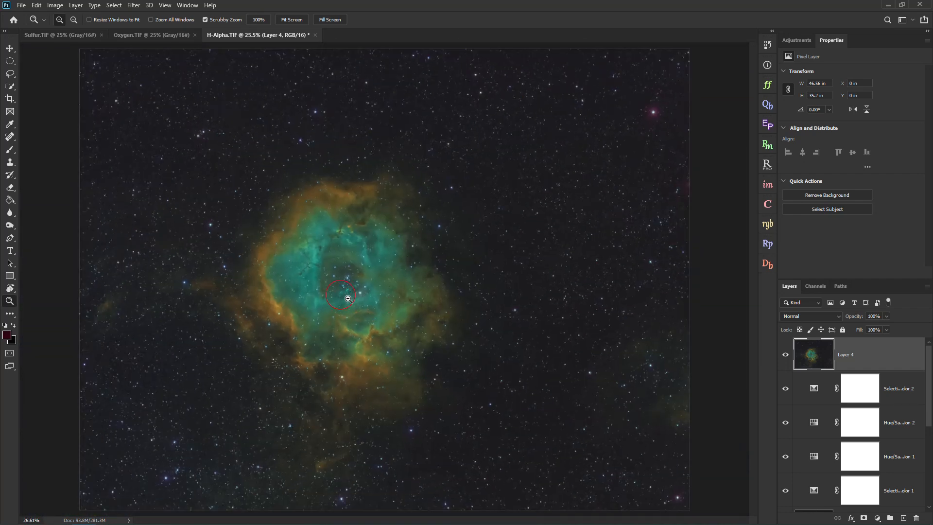
pyautogui.click(782, 358)
pyautogui.click(783, 358)
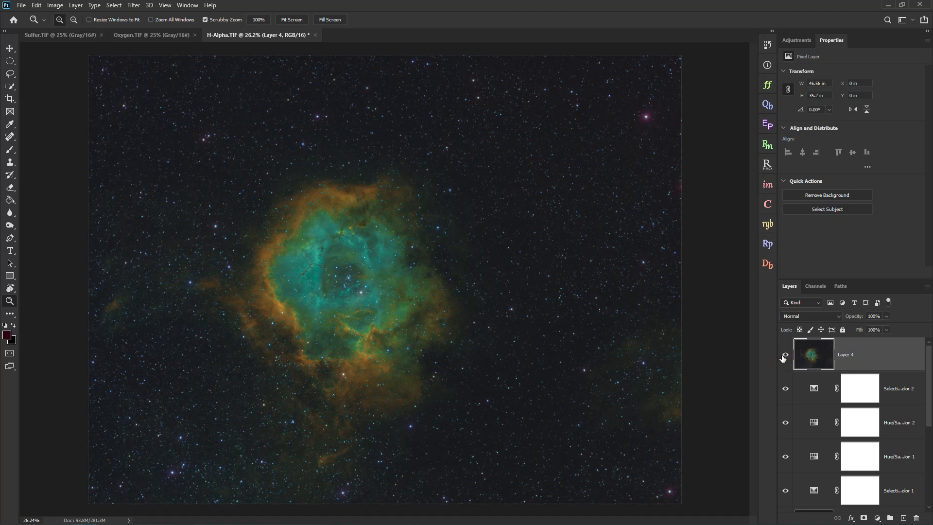
pyautogui.click(783, 358)
pyautogui.click(783, 358)
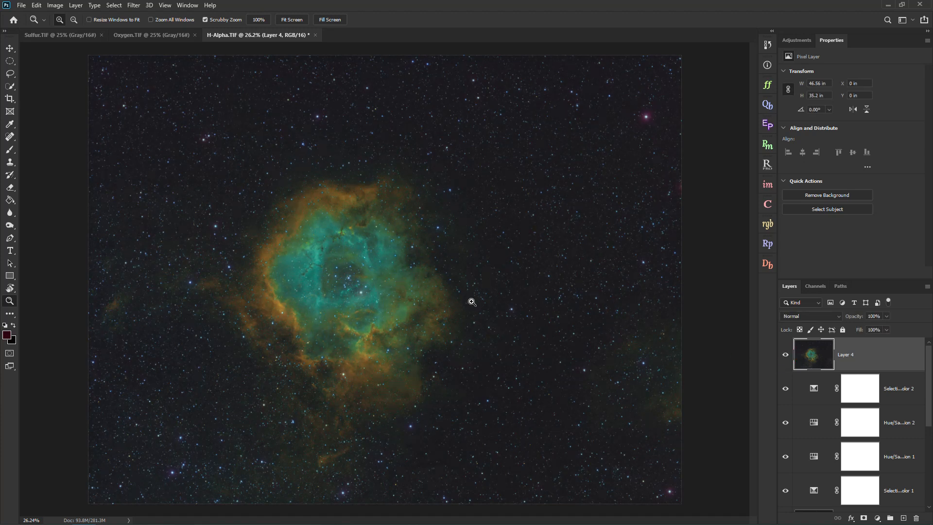
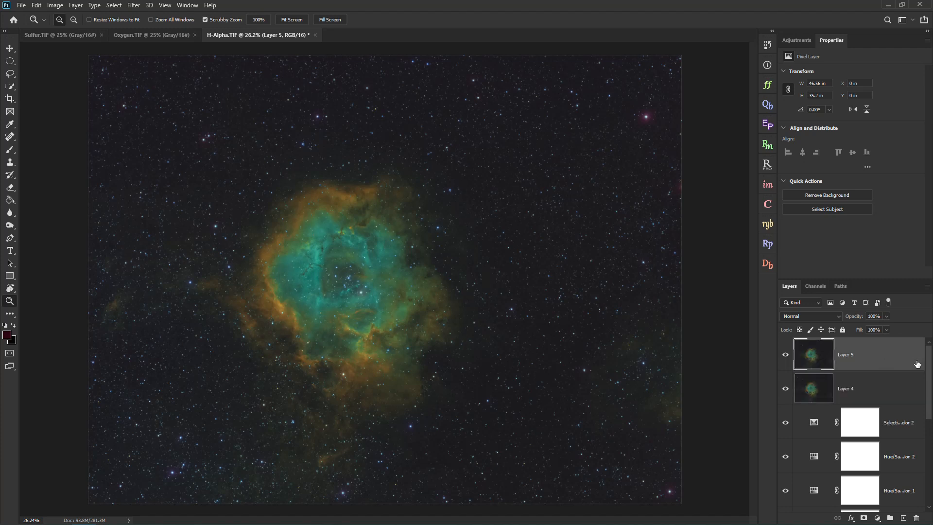
# Step: Rename the new stamped layer above Layer 4 as HighPAss
pyautogui.doubleClick(846, 356)
pyautogui.write('HighPAss')
pyautogui.press('Return')
# Step: Apply a High Pass filter with a 42.9-pixel radius to the HighPAss layer and set its blend mode to Overlay
pyautogui.click(134, 4)
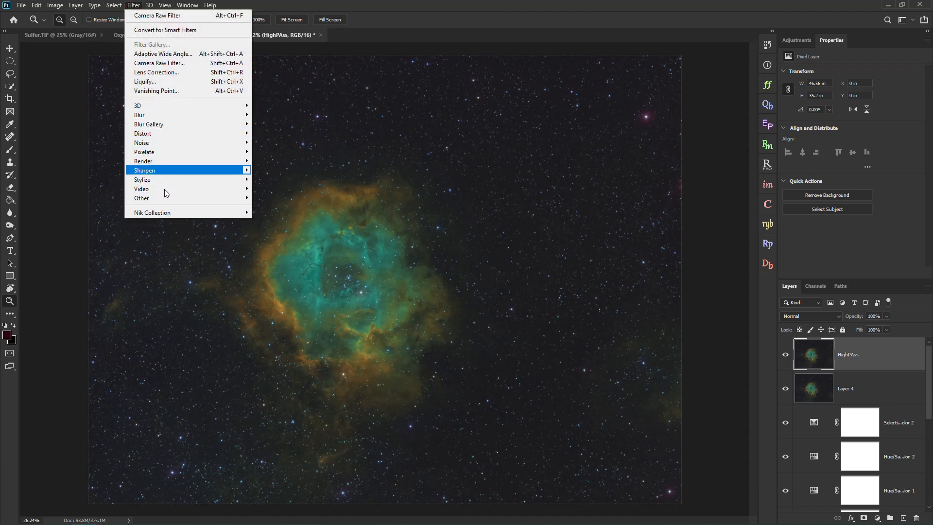
pyautogui.moveTo(165, 202)
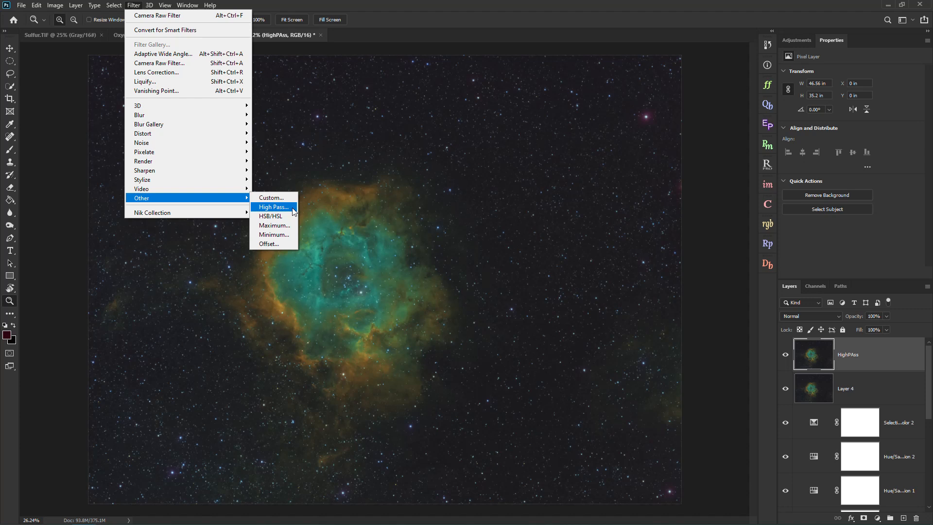
pyautogui.click(292, 208)
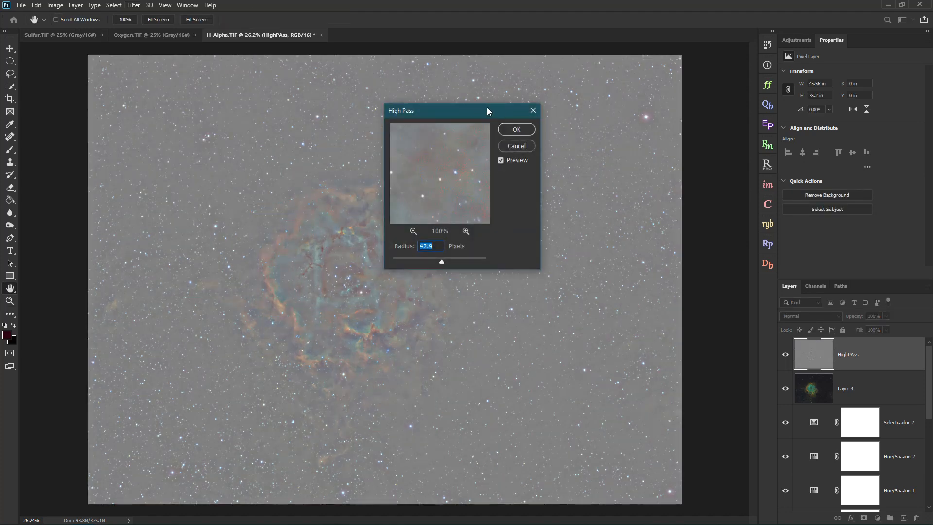
pyautogui.moveTo(500, 108); pyautogui.dragTo(624, 112)
pyautogui.moveTo(566, 264); pyautogui.dragTo(511, 261)
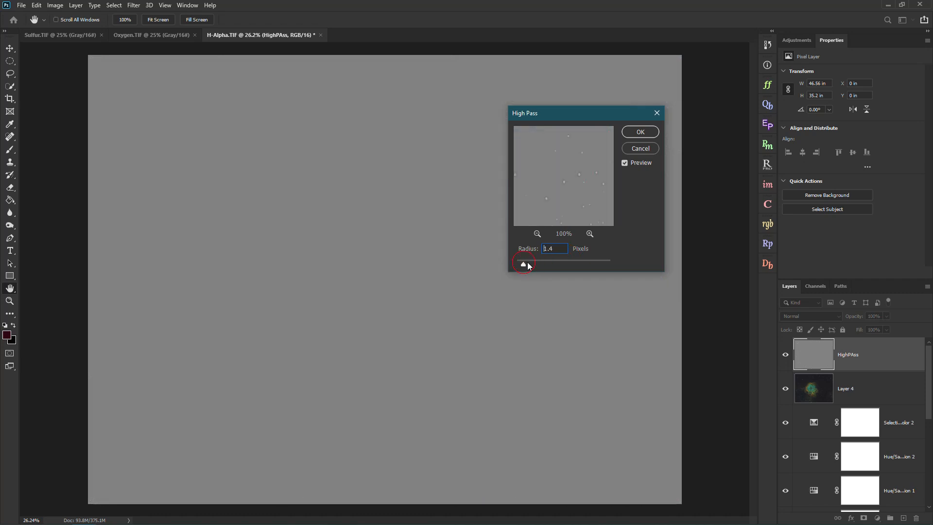
pyautogui.moveTo(551, 265)
pyautogui.mouseDown()
pyautogui.moveTo(584, 265)
pyautogui.moveTo(541, 263)
pyautogui.mouseUp()
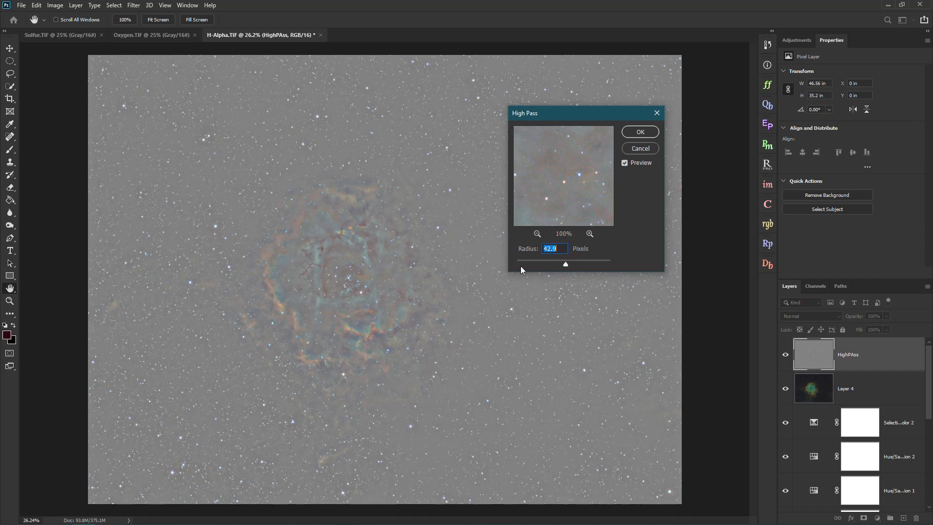
pyautogui.click(641, 133)
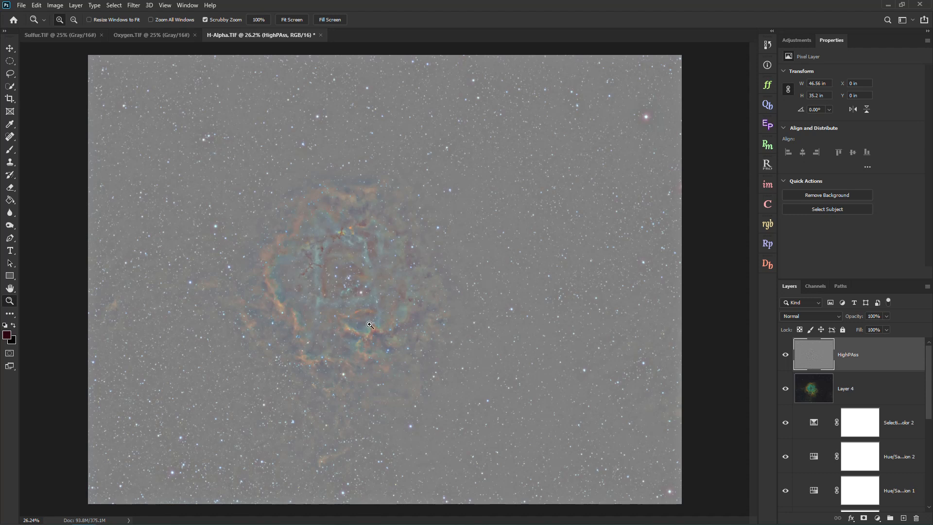
pyautogui.click(812, 316)
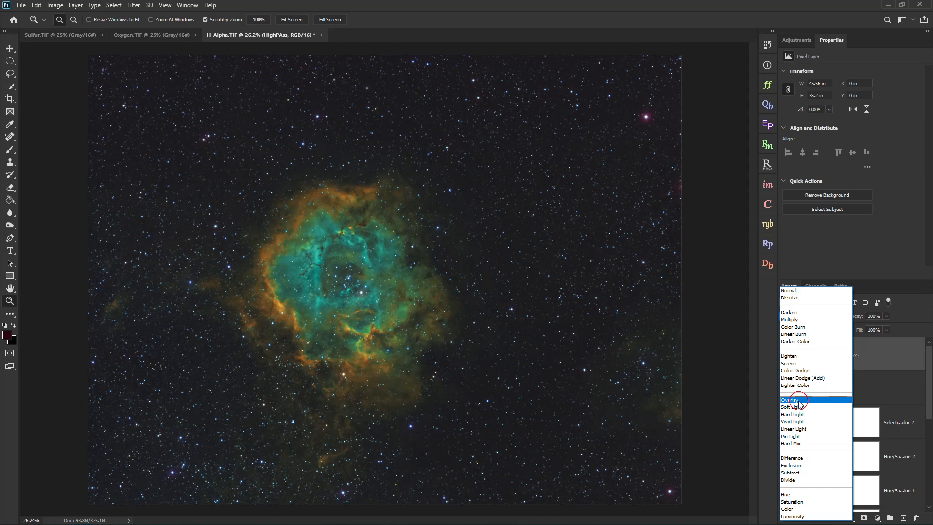
pyautogui.click(798, 400)
# Step: Compare the nebula with and without the HighPAss layer at several magnifications
pyautogui.click(785, 355)
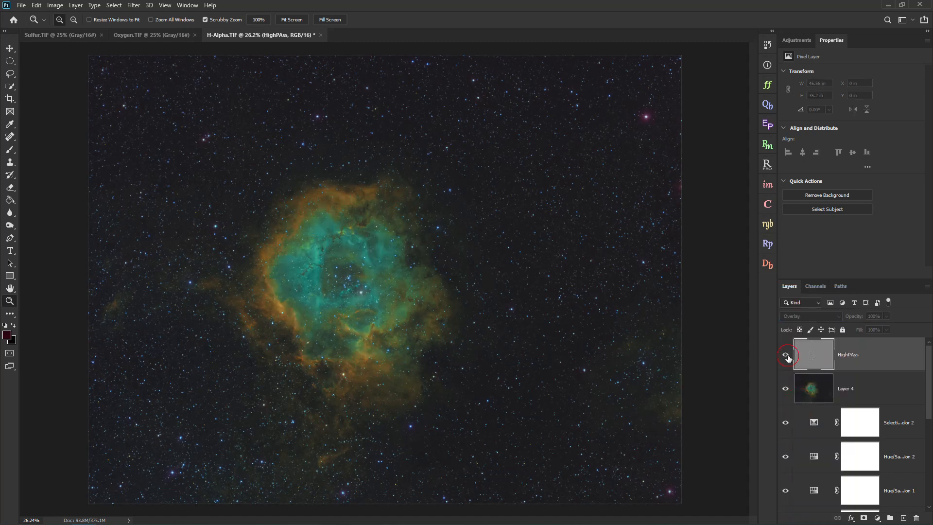
pyautogui.click(785, 355)
pyautogui.click(785, 356)
pyautogui.moveTo(352, 337); pyautogui.dragTo(465, 351)
pyautogui.click(785, 355)
pyautogui.click(785, 355)
pyautogui.moveTo(465, 339); pyautogui.dragTo(410, 337)
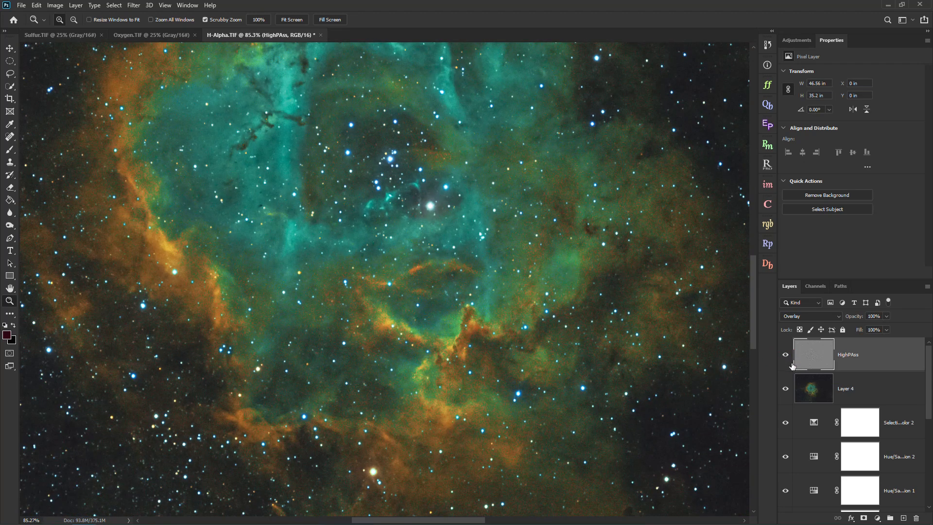
pyautogui.click(785, 355)
pyautogui.click(785, 355)
pyautogui.moveTo(530, 351); pyautogui.dragTo(520, 330)
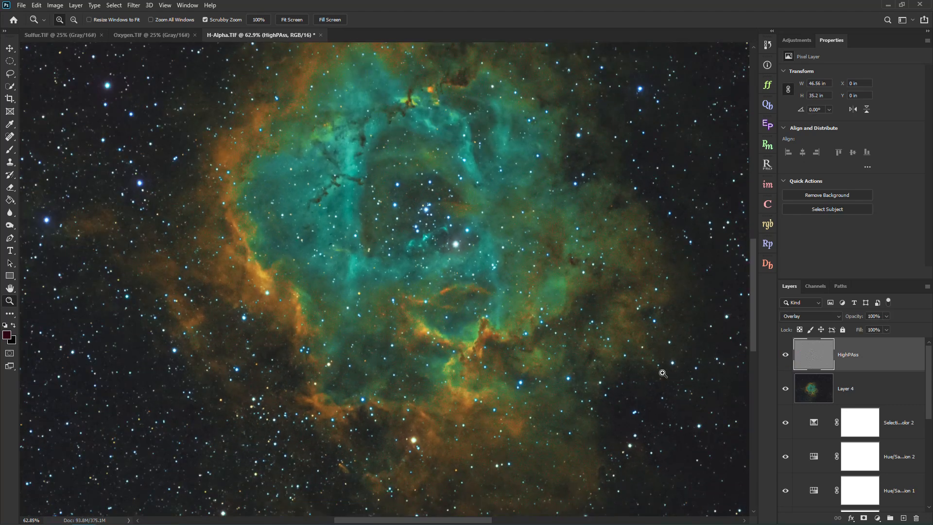
pyautogui.moveTo(550, 345); pyautogui.dragTo(548, 326)
pyautogui.click(785, 355)
pyautogui.click(785, 355)
# Step: Examine the sharpened detail along the nebula's orange edge, then return to a view of the whole image
pyautogui.moveTo(360, 305); pyautogui.dragTo(418, 340)
pyautogui.moveTo(309, 312); pyautogui.dragTo(338, 329)
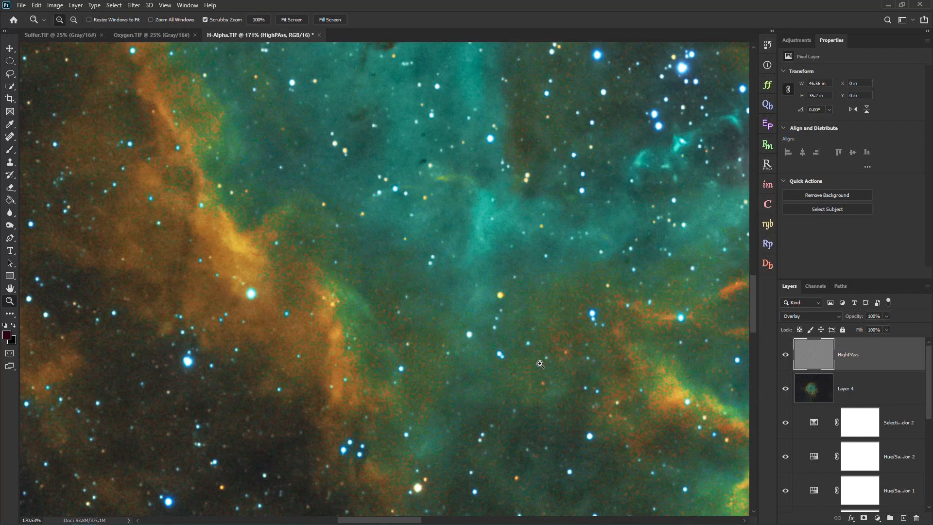
pyautogui.moveTo(384, 359); pyautogui.dragTo(369, 341)
pyautogui.moveTo(544, 367); pyautogui.dragTo(488, 342)
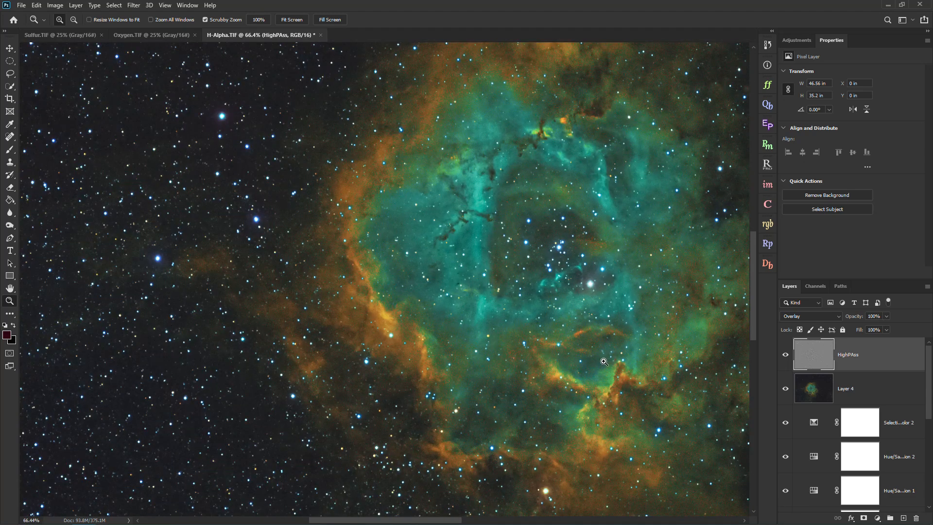
pyautogui.moveTo(588, 358); pyautogui.dragTo(464, 345)
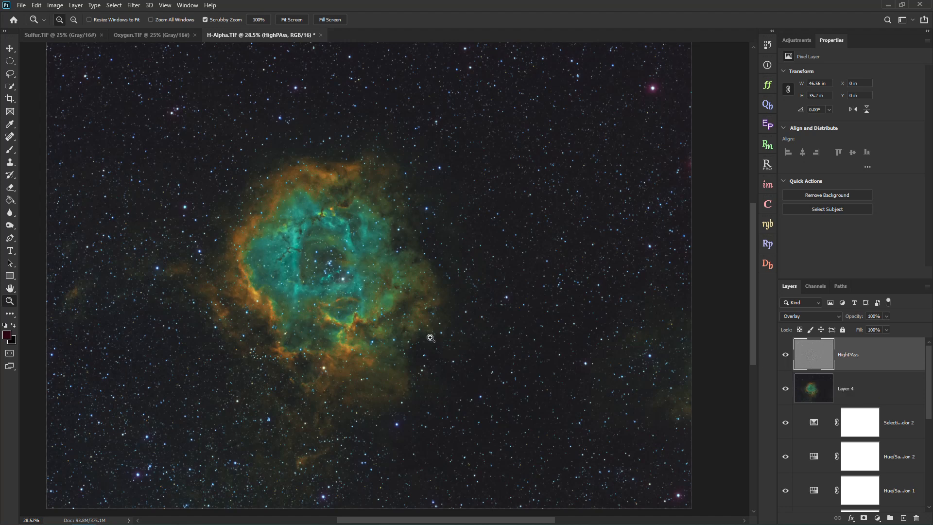
pyautogui.moveTo(449, 340); pyautogui.dragTo(433, 329)
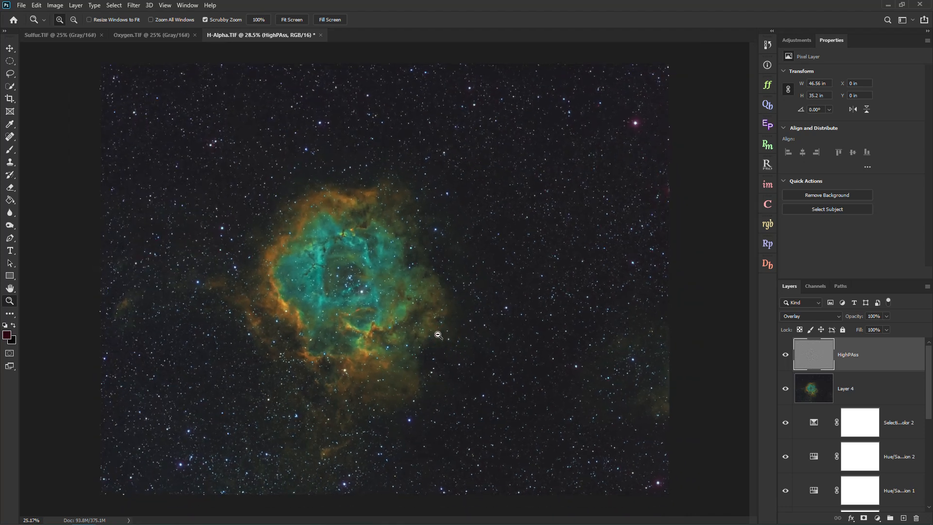
# Step: Crop the image slightly at its original ratio, shift the framing to bring the nebula nearer the center, and commit the crop
pyautogui.click(797, 40)
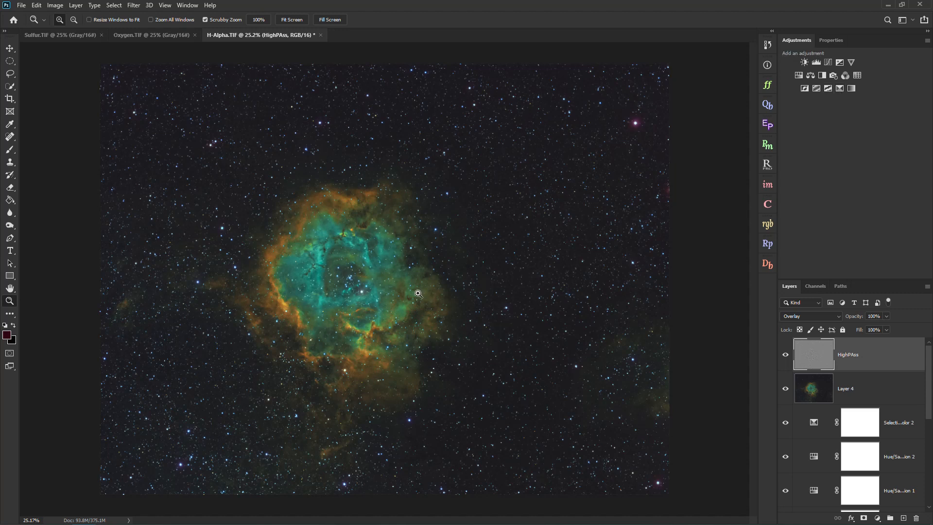
pyautogui.press('c')
pyautogui.moveTo(669, 64); pyautogui.dragTo(627, 96)
pyautogui.moveTo(531, 226); pyautogui.dragTo(526, 249)
pyautogui.click(509, 19)
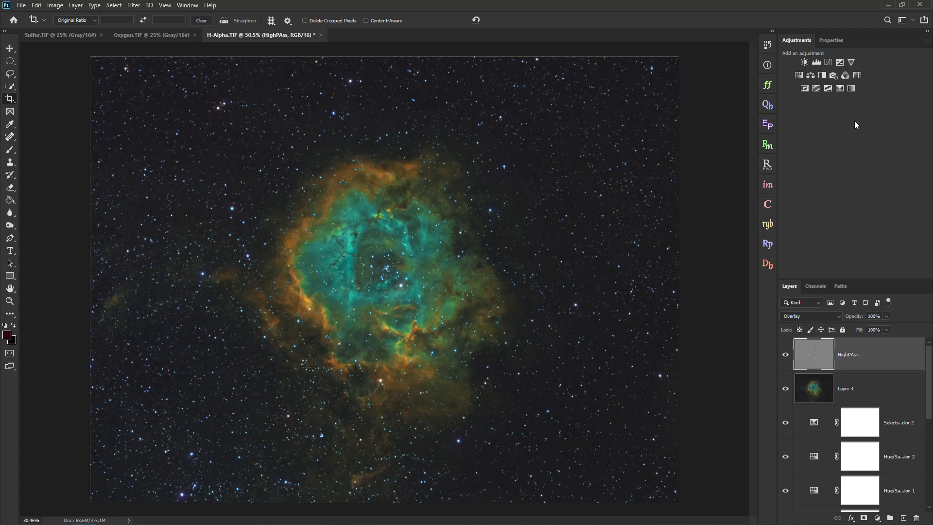
# Step: Add the Big Vignette effect from the RP3 Actions and Filters set and lower the vignette layer's opacity to 58%
pyautogui.click(771, 87)
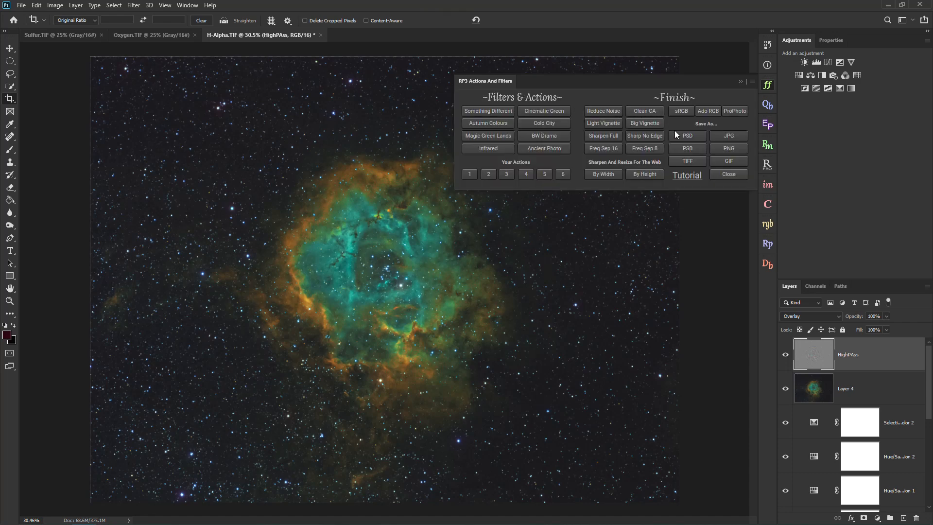
pyautogui.click(652, 125)
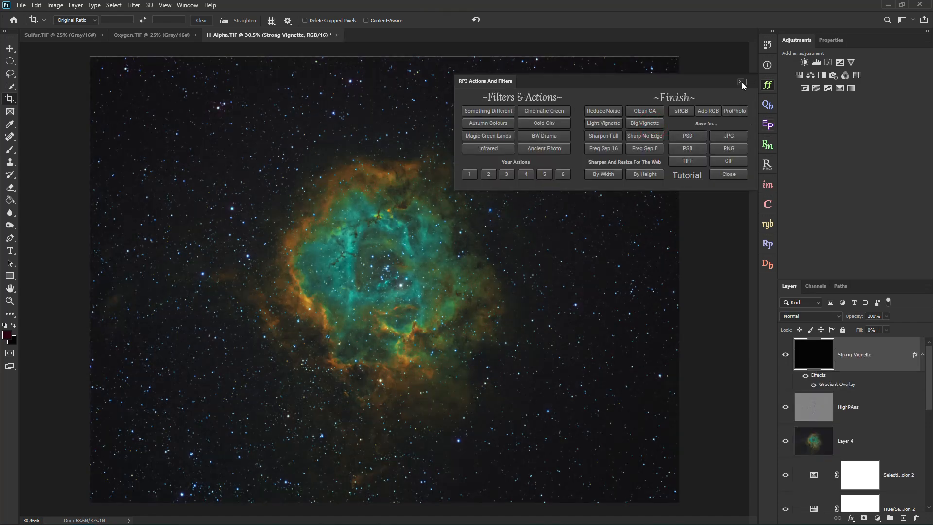
pyautogui.click(742, 81)
pyautogui.scroll(-1, 507, 268)
pyautogui.scroll(1, 506, 268)
pyautogui.press('z')
pyautogui.hotkey('ctrl', '0')
pyautogui.press('5')
pyautogui.press('8')
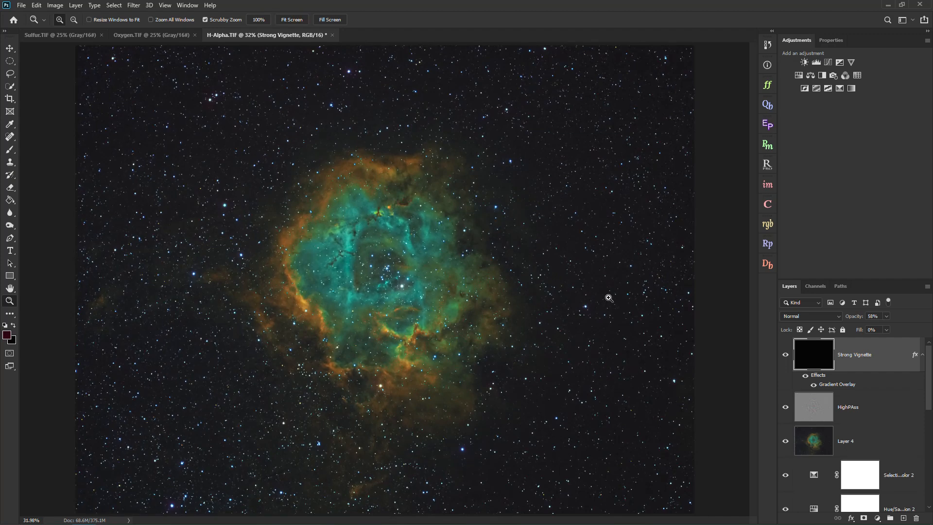
# Step: Save the layered image as a TIFF named Final2 with LZW image compression
pyautogui.click(23, 5)
pyautogui.moveTo(32, 6)
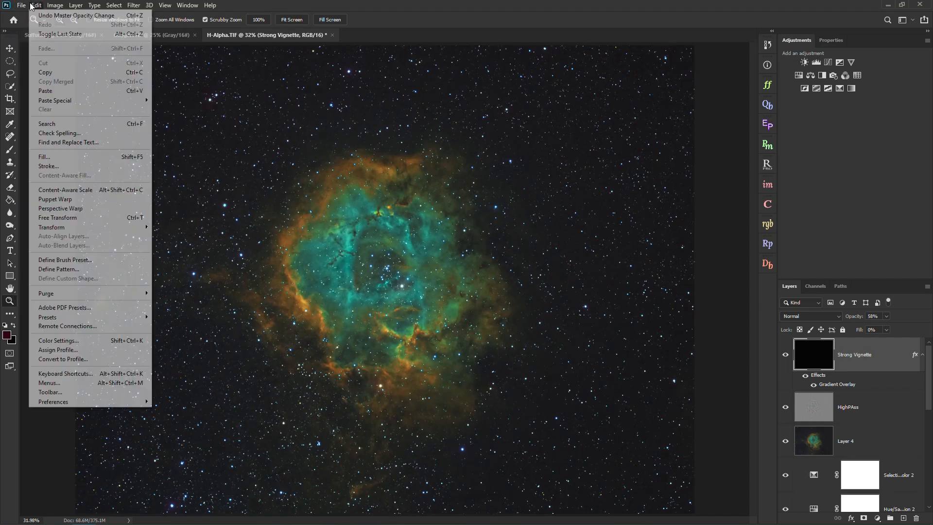
pyautogui.click(73, 122)
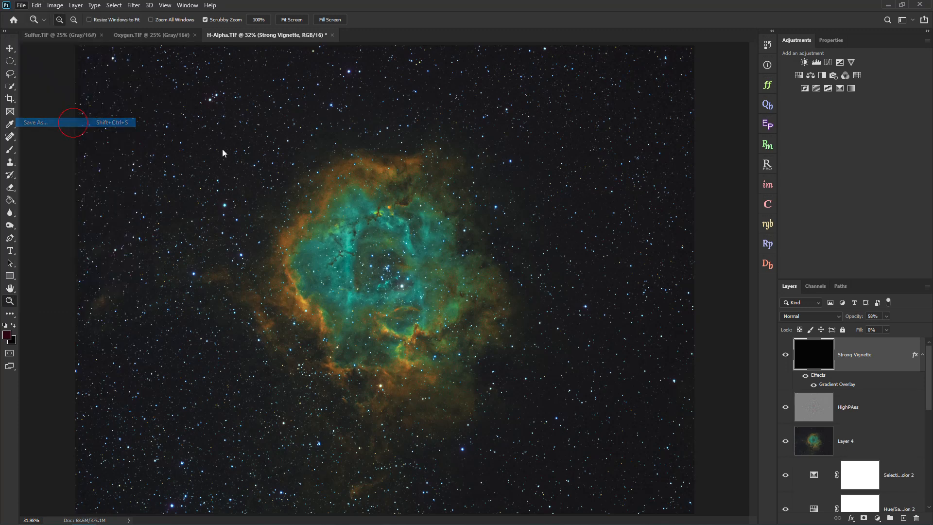
pyautogui.write('Final2')
pyautogui.click(383, 302)
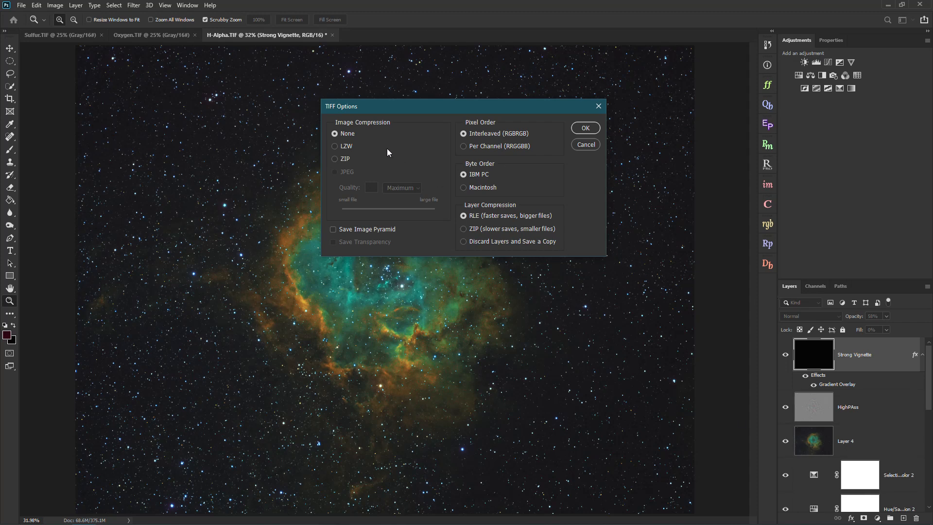
pyautogui.click(348, 147)
pyautogui.click(582, 130)
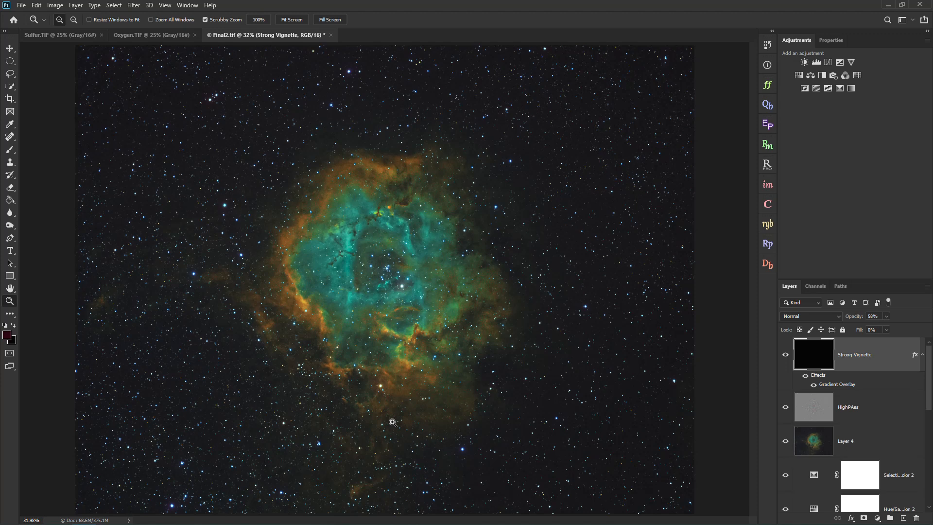
# Step: Convert the image's color depth to 8 bits per channel
pyautogui.click(57, 5)
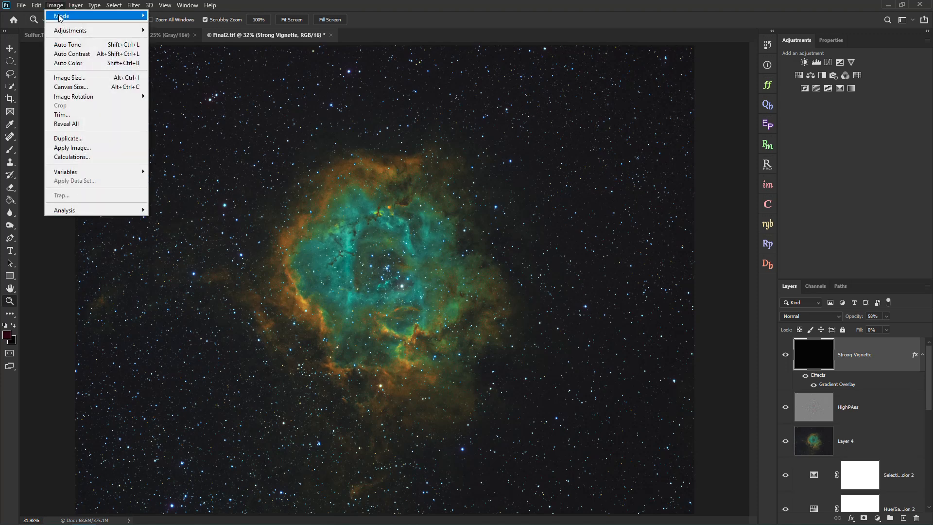
pyautogui.moveTo(63, 17)
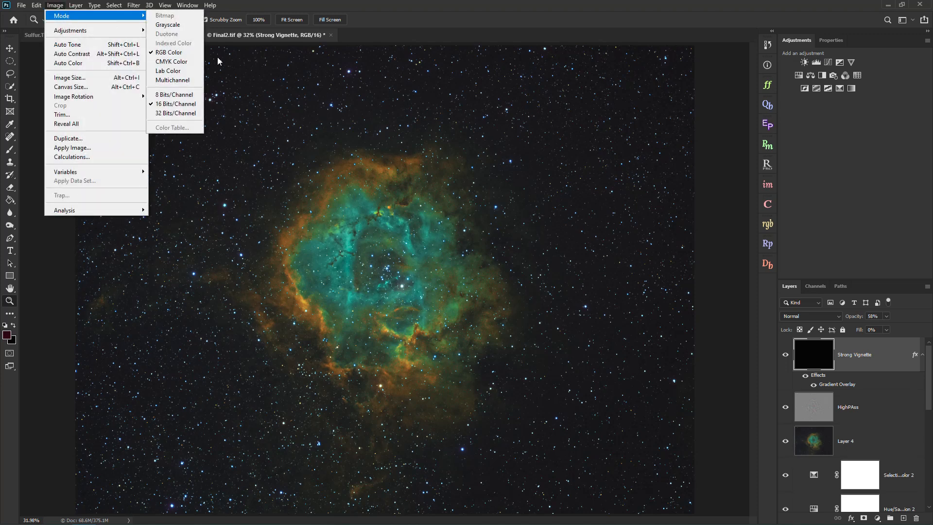
pyautogui.click(193, 97)
# Step: Save a JPEG copy named Final2 in the jpeg folder inside the Rosette folder
pyautogui.hotkey('ctrl', 'shift', 's')
pyautogui.click(198, 23)
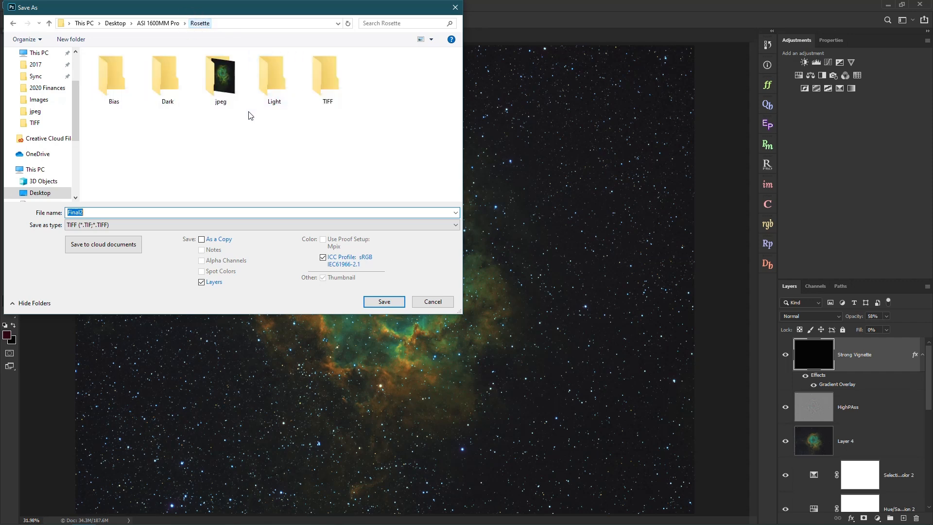
pyautogui.doubleClick(235, 86)
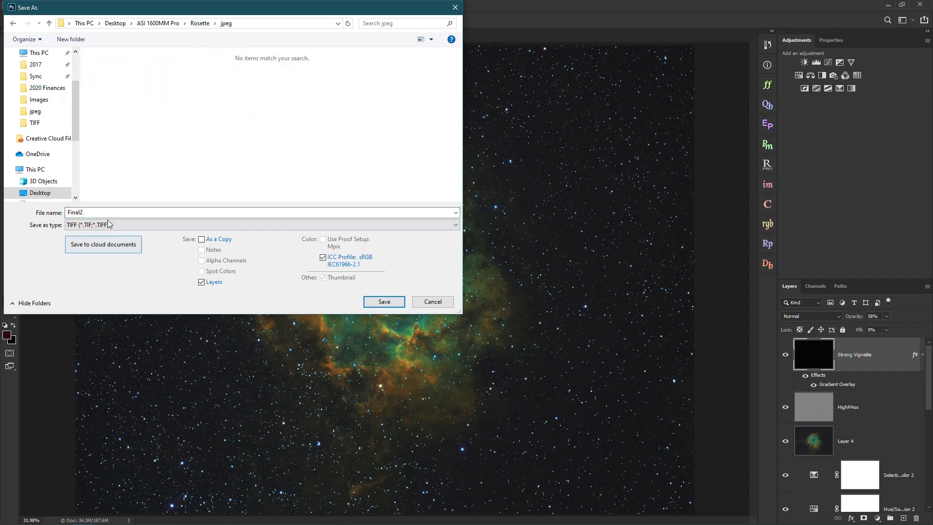
pyautogui.click(109, 224)
pyautogui.click(98, 286)
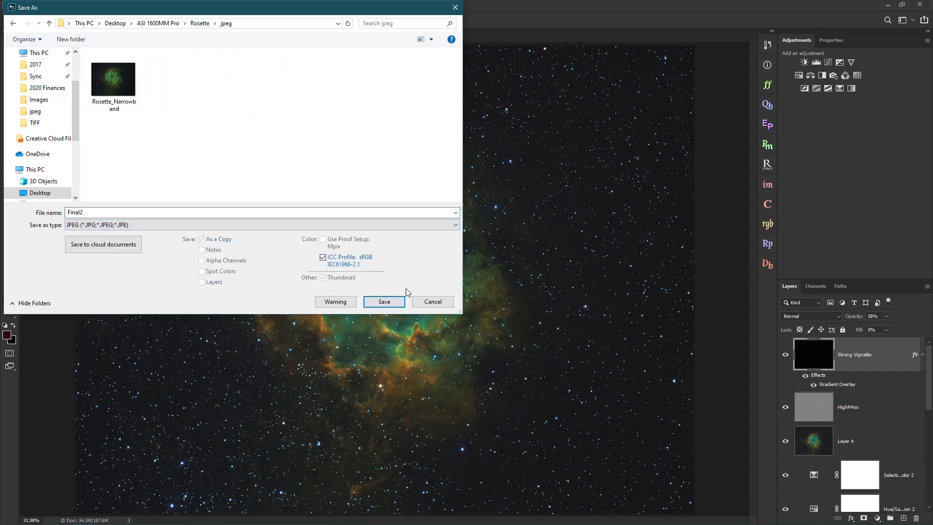
pyautogui.click(384, 301)
# Step: Switch to File Explorer and open the jpeg folder inside Rosette to view the exported images
pyautogui.click(84, 515)
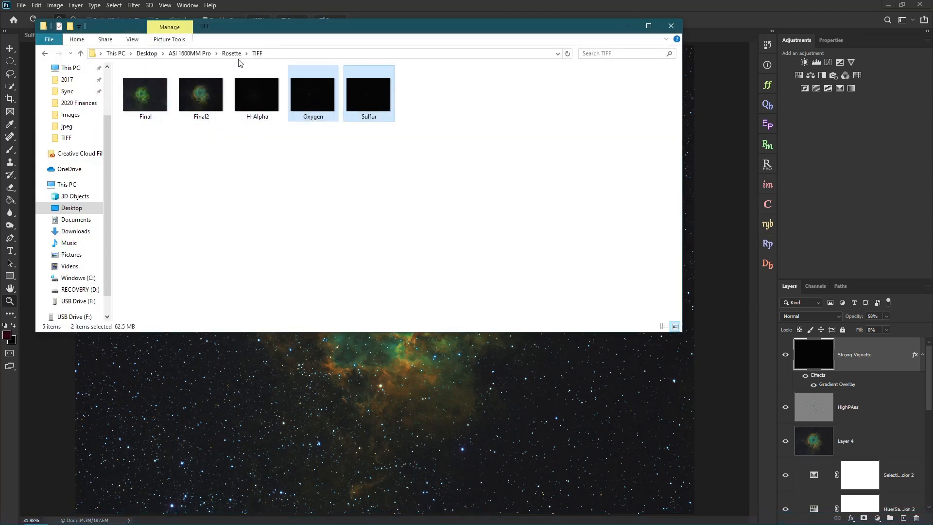
pyautogui.click(232, 54)
pyautogui.doubleClick(235, 89)
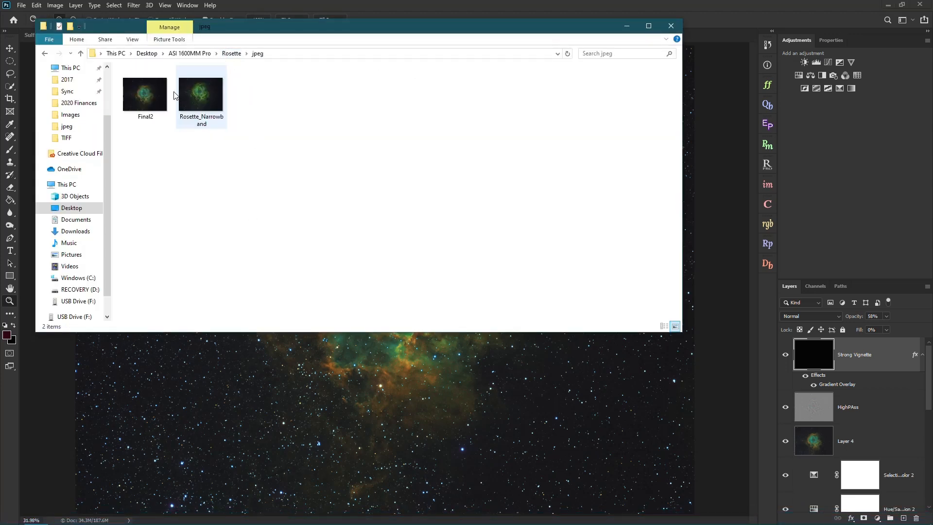